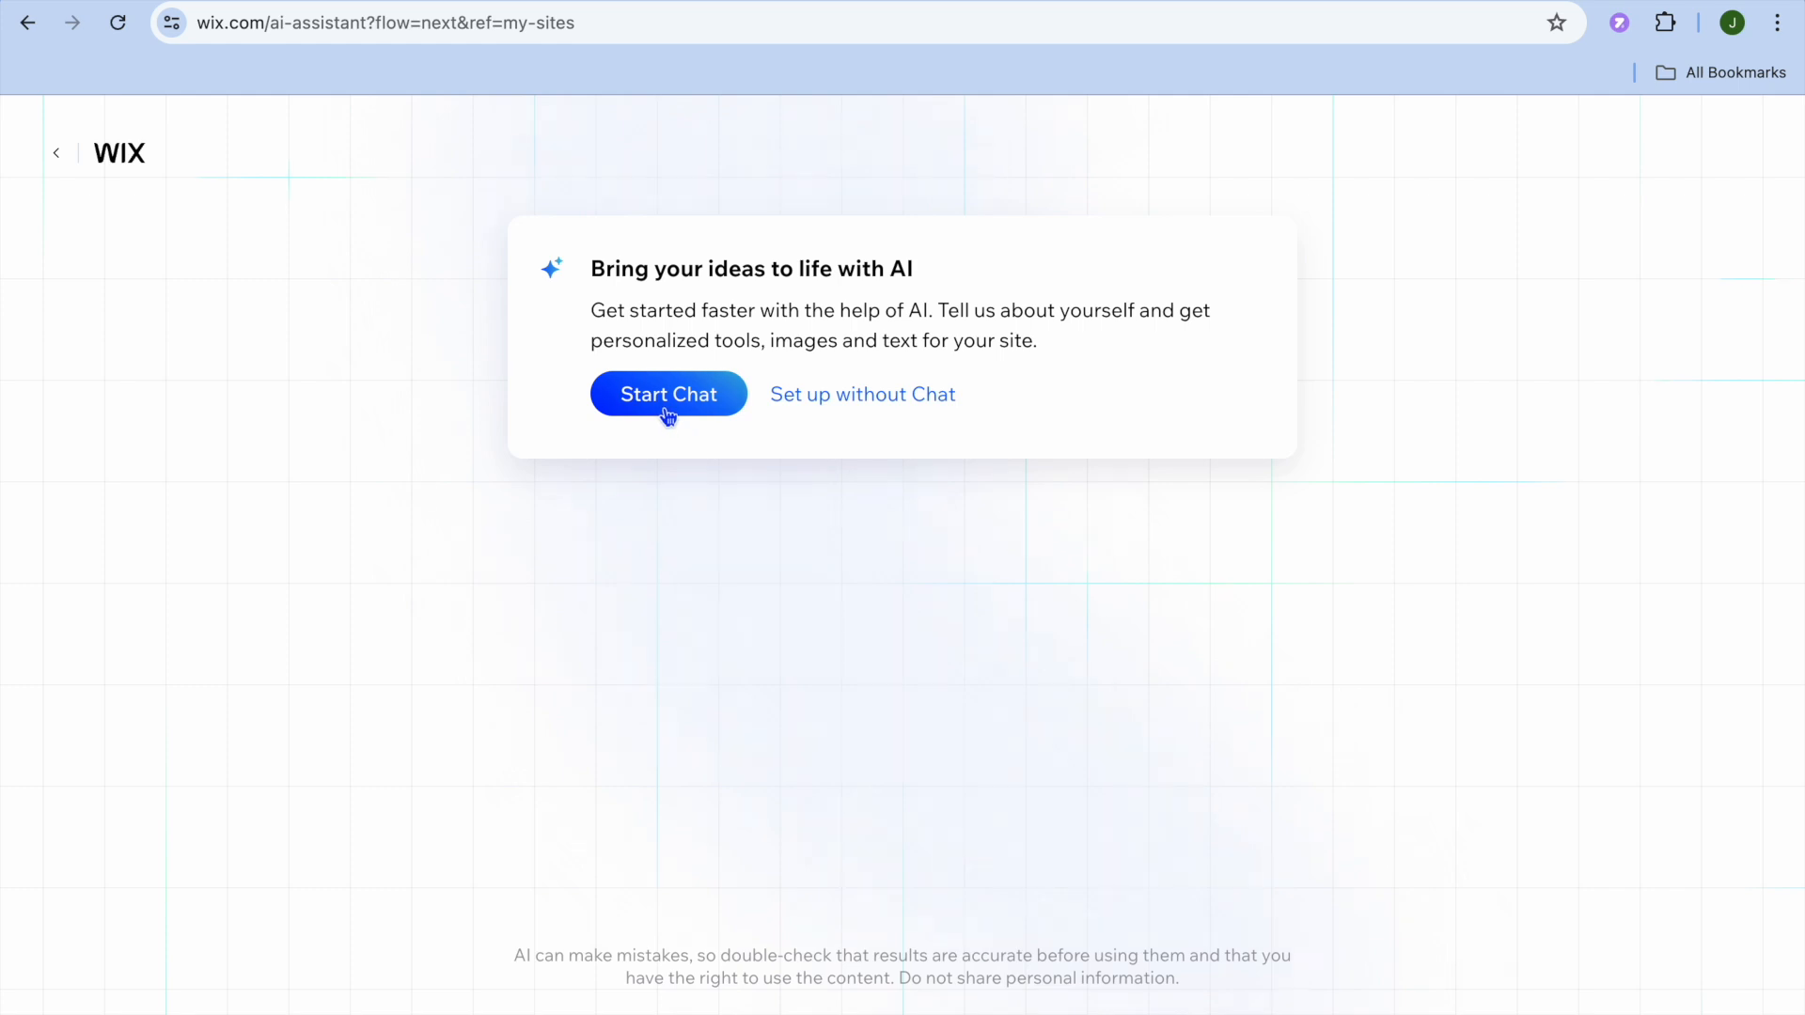
Step: Choose to set up the new site without the AI chat
left_click(866, 401)
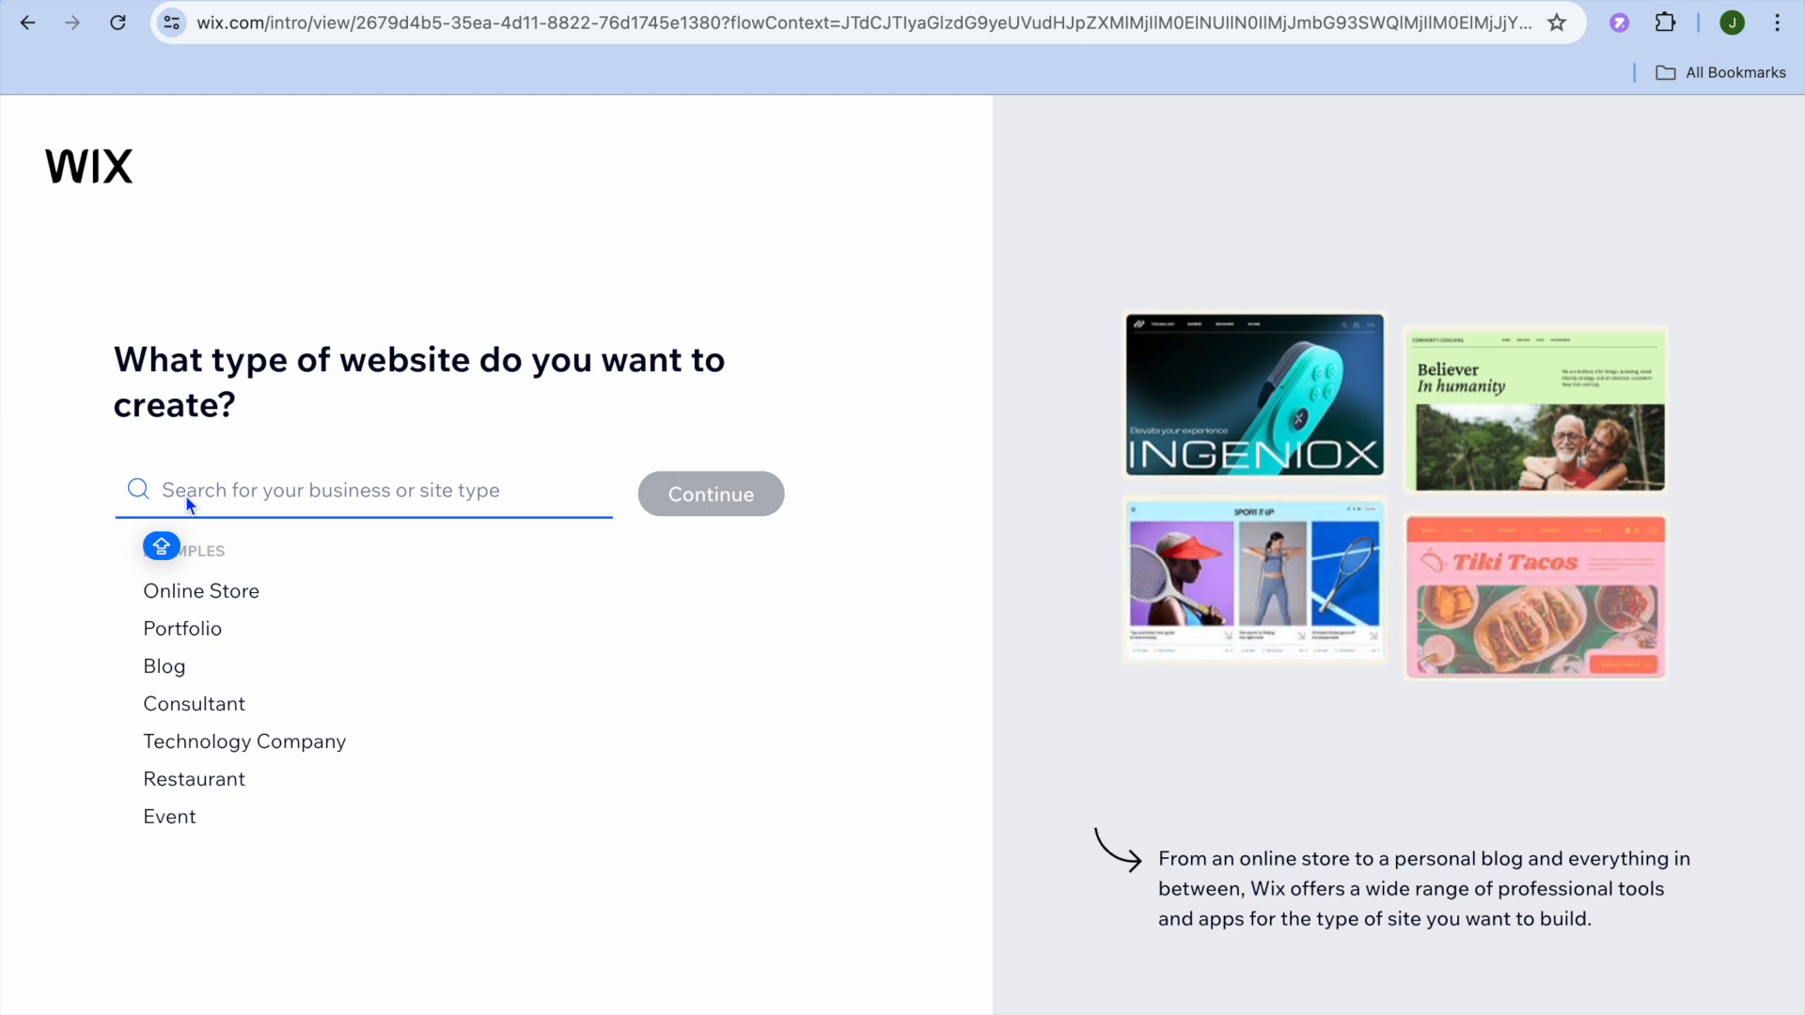
Step: Search 'CONTENT' and select Content Creator Portfolio as the website type
type("co")
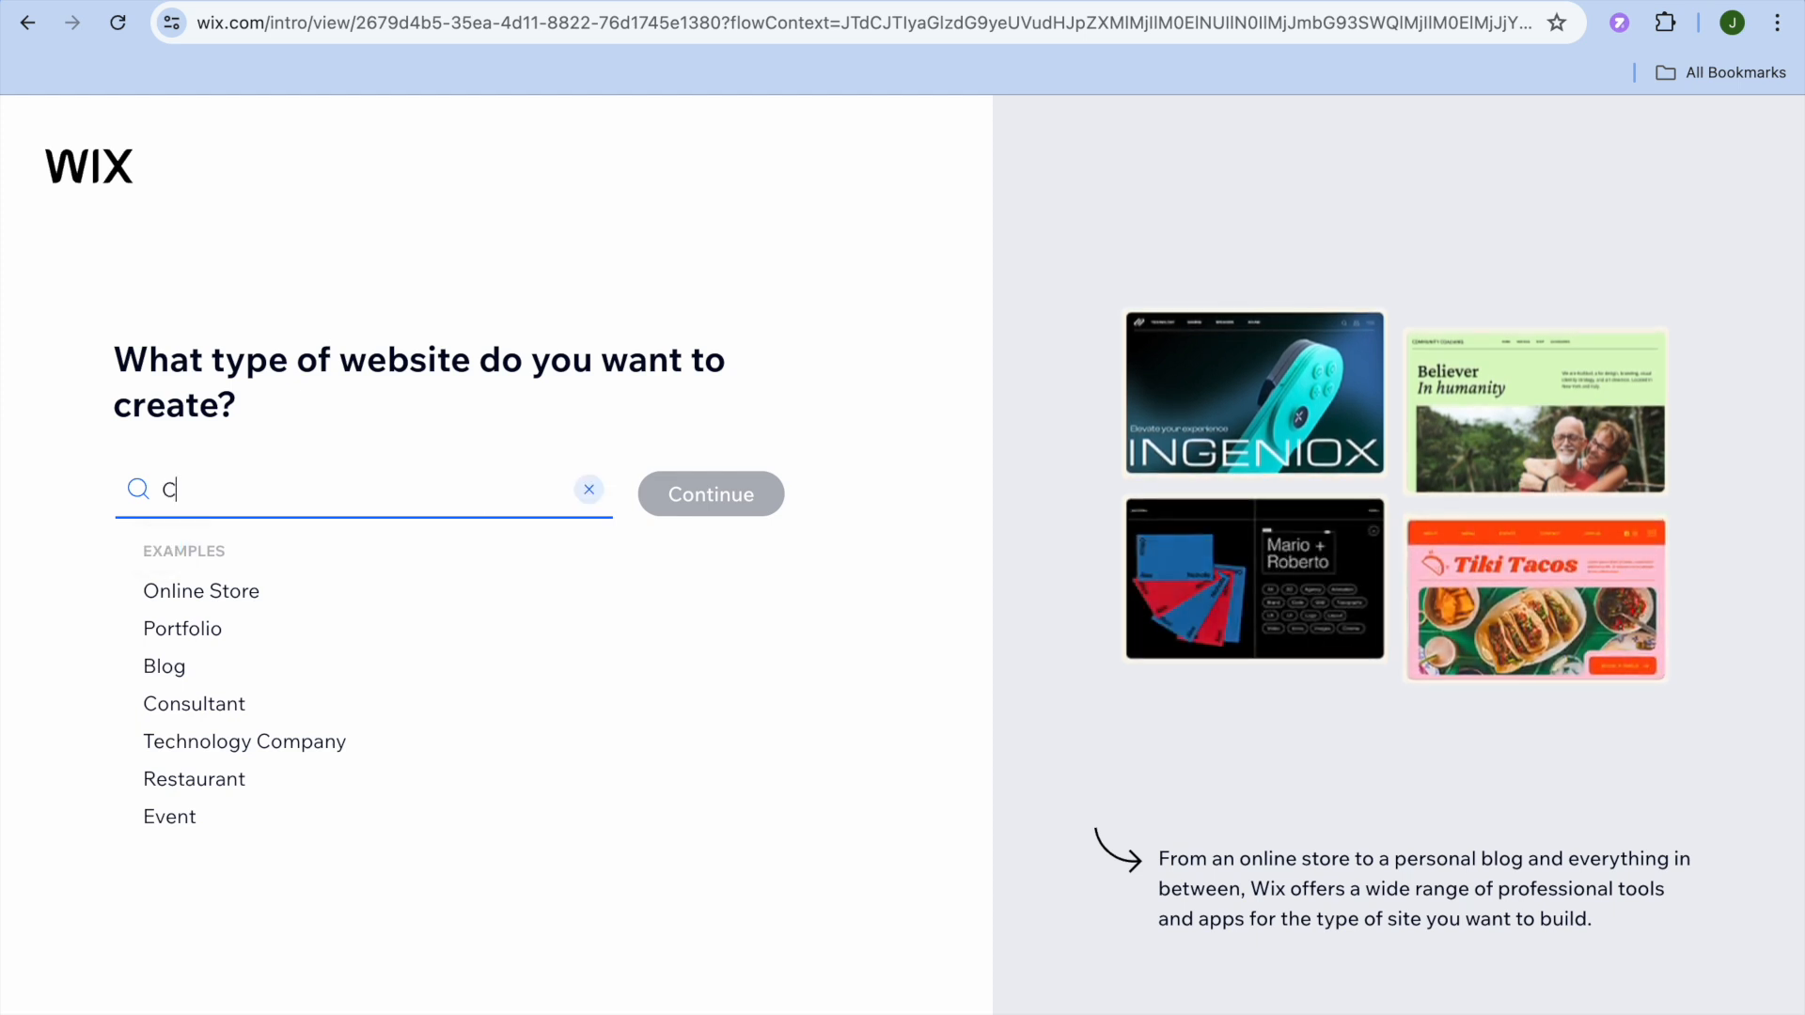
type("NT")
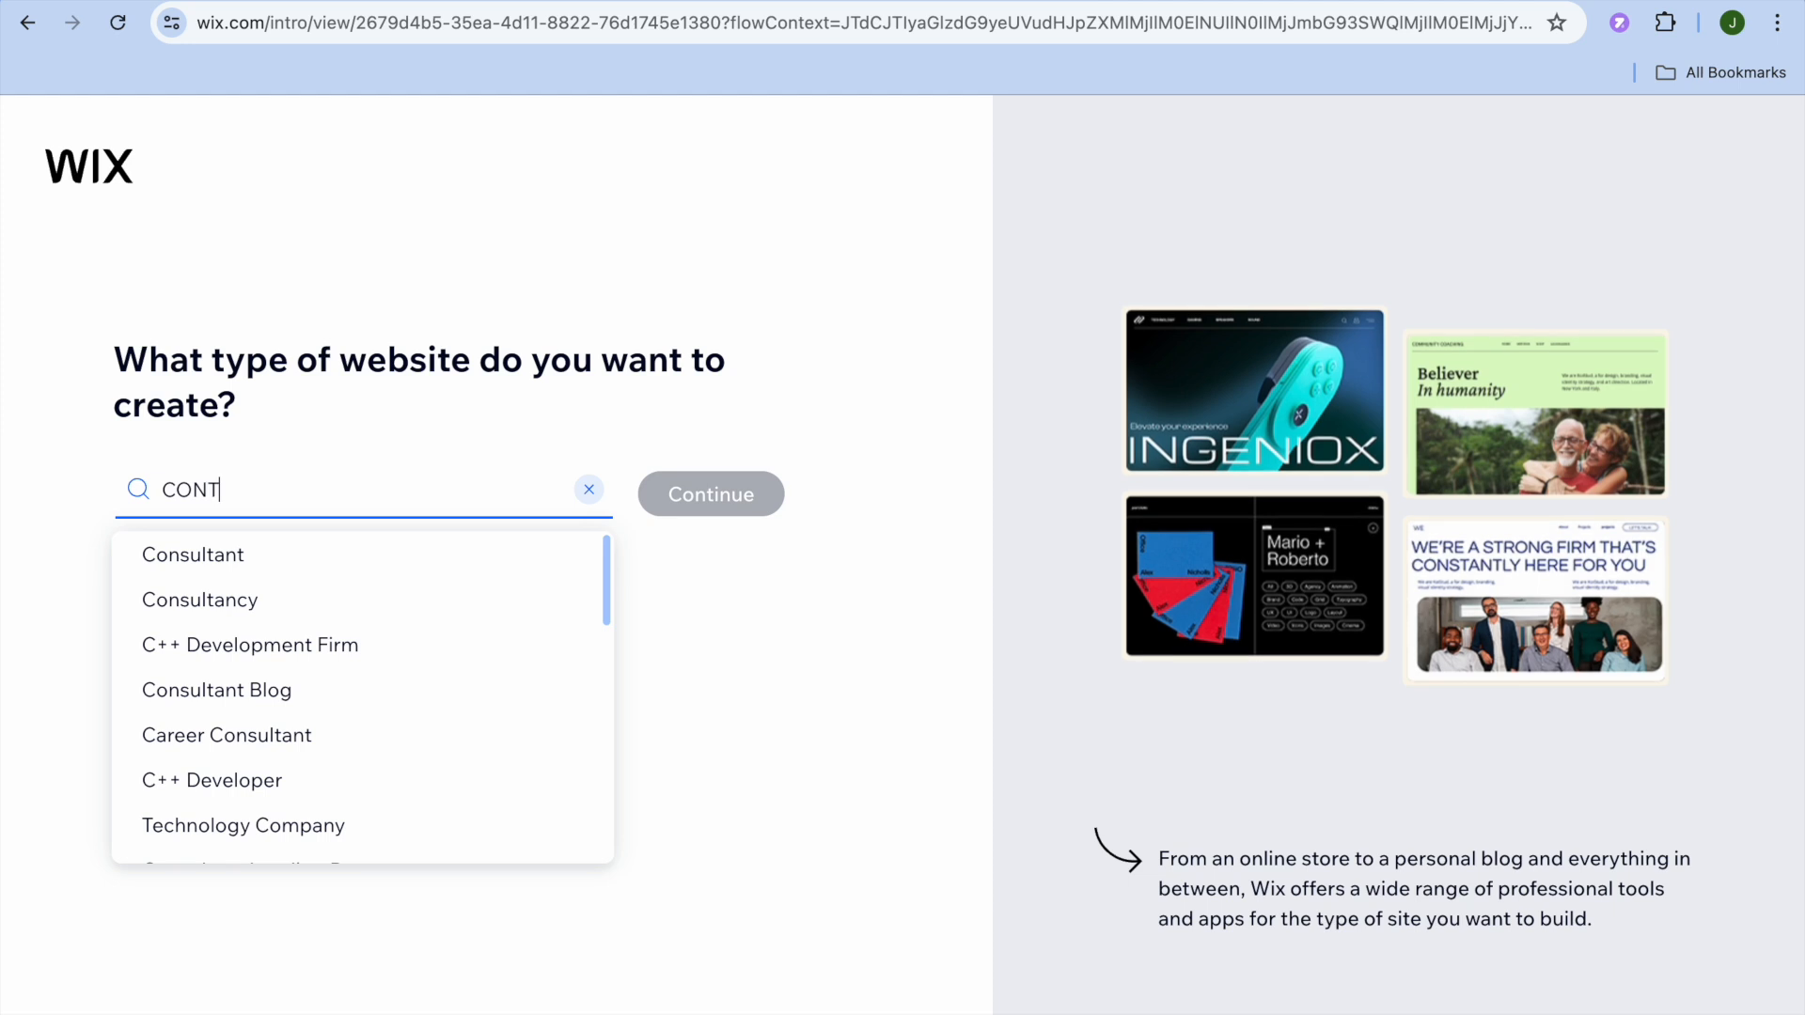
type("ENT")
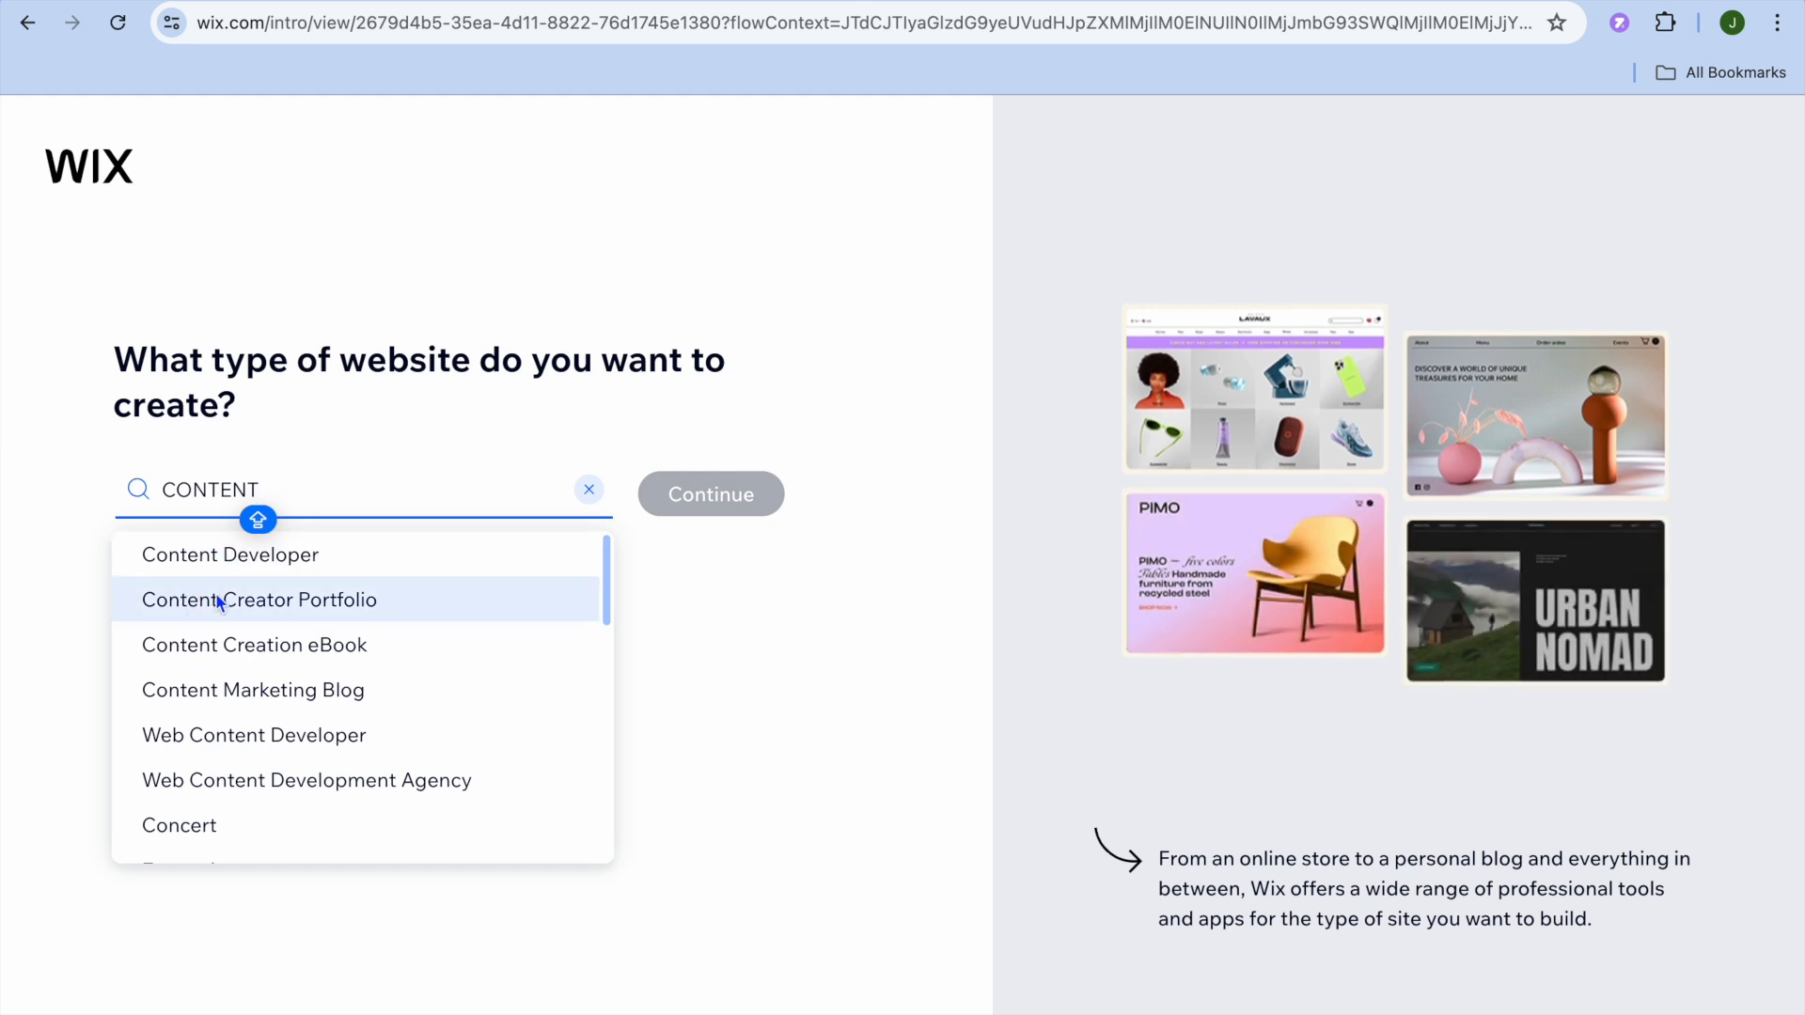
left_click(284, 598)
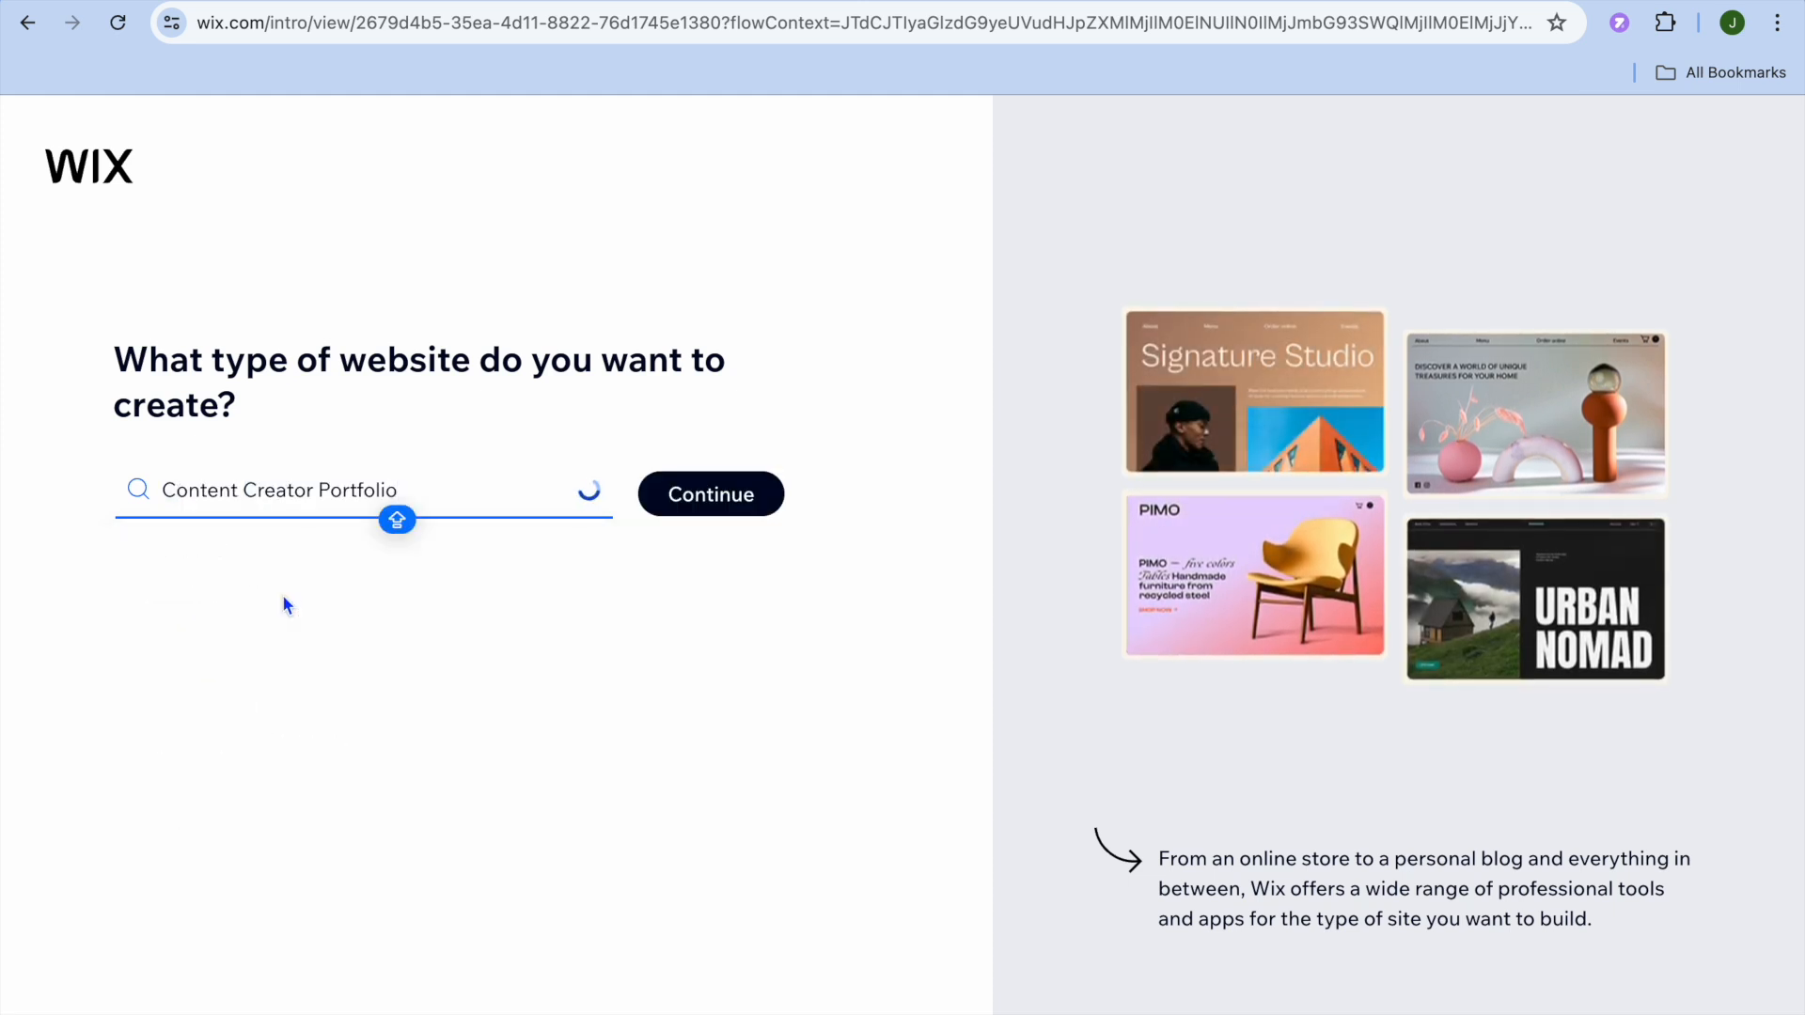
left_click(710, 490)
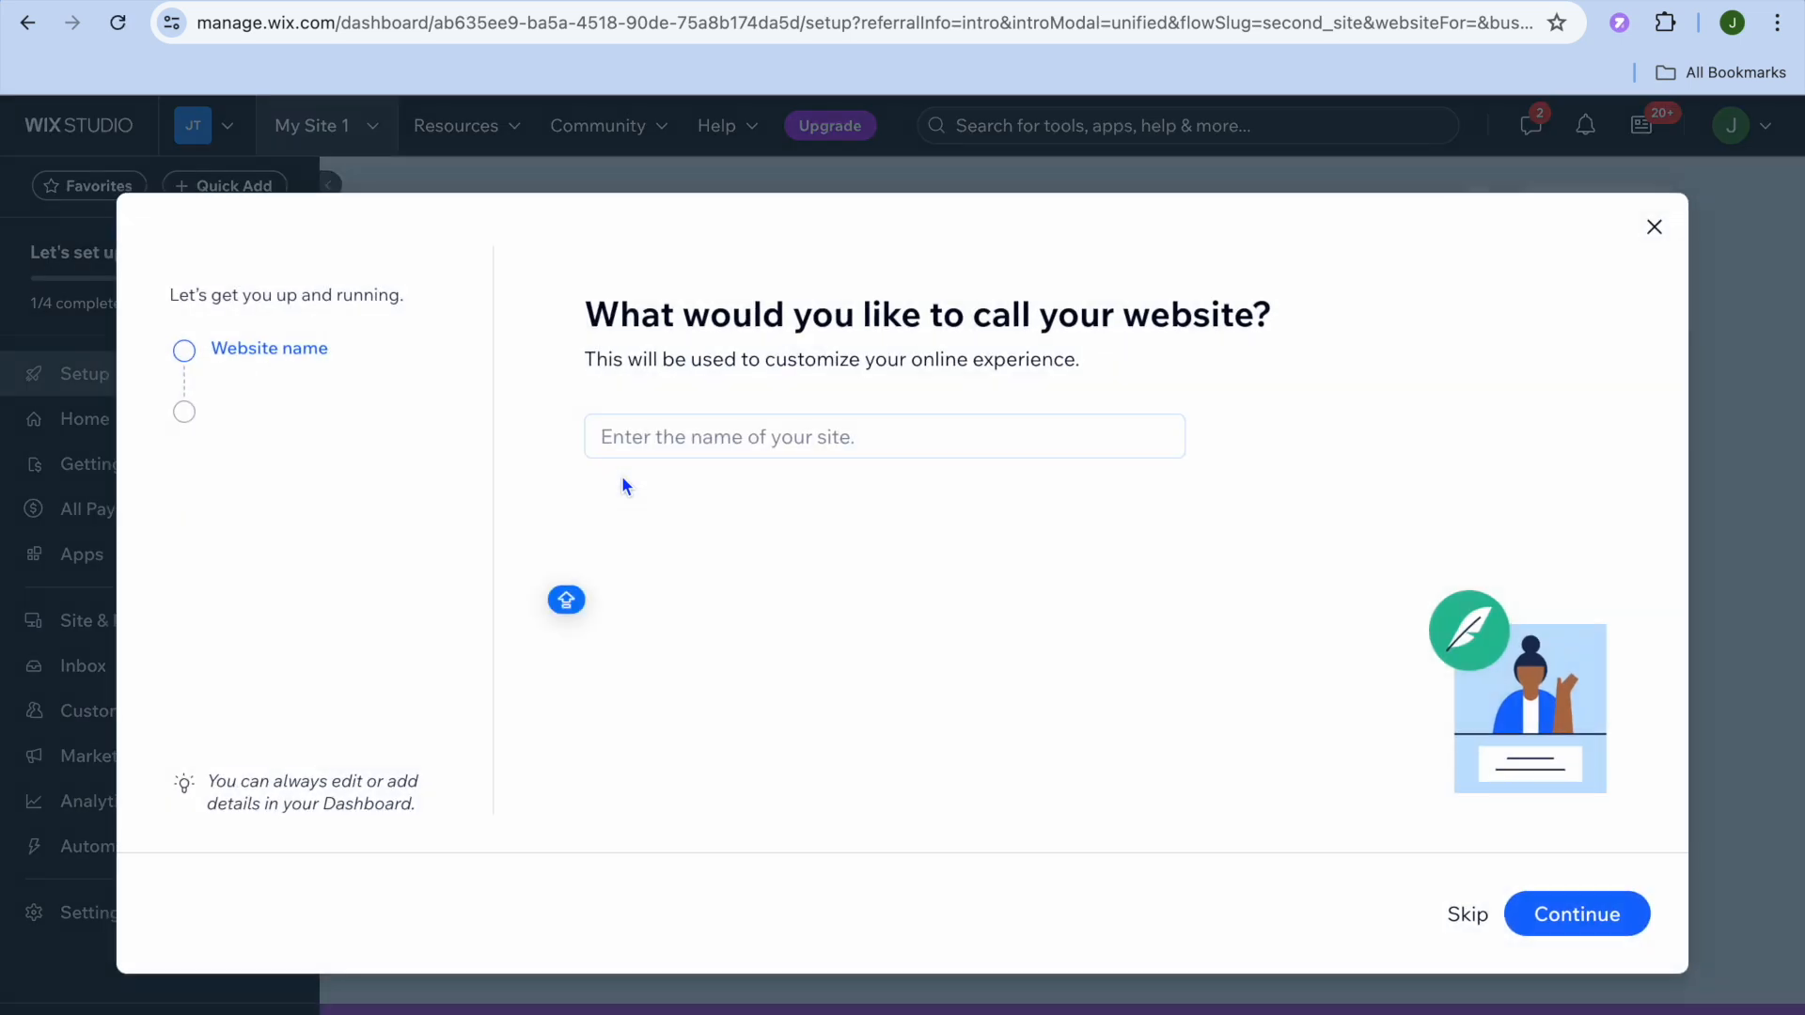
Step: Name the website CONTENT
left_click(658, 444)
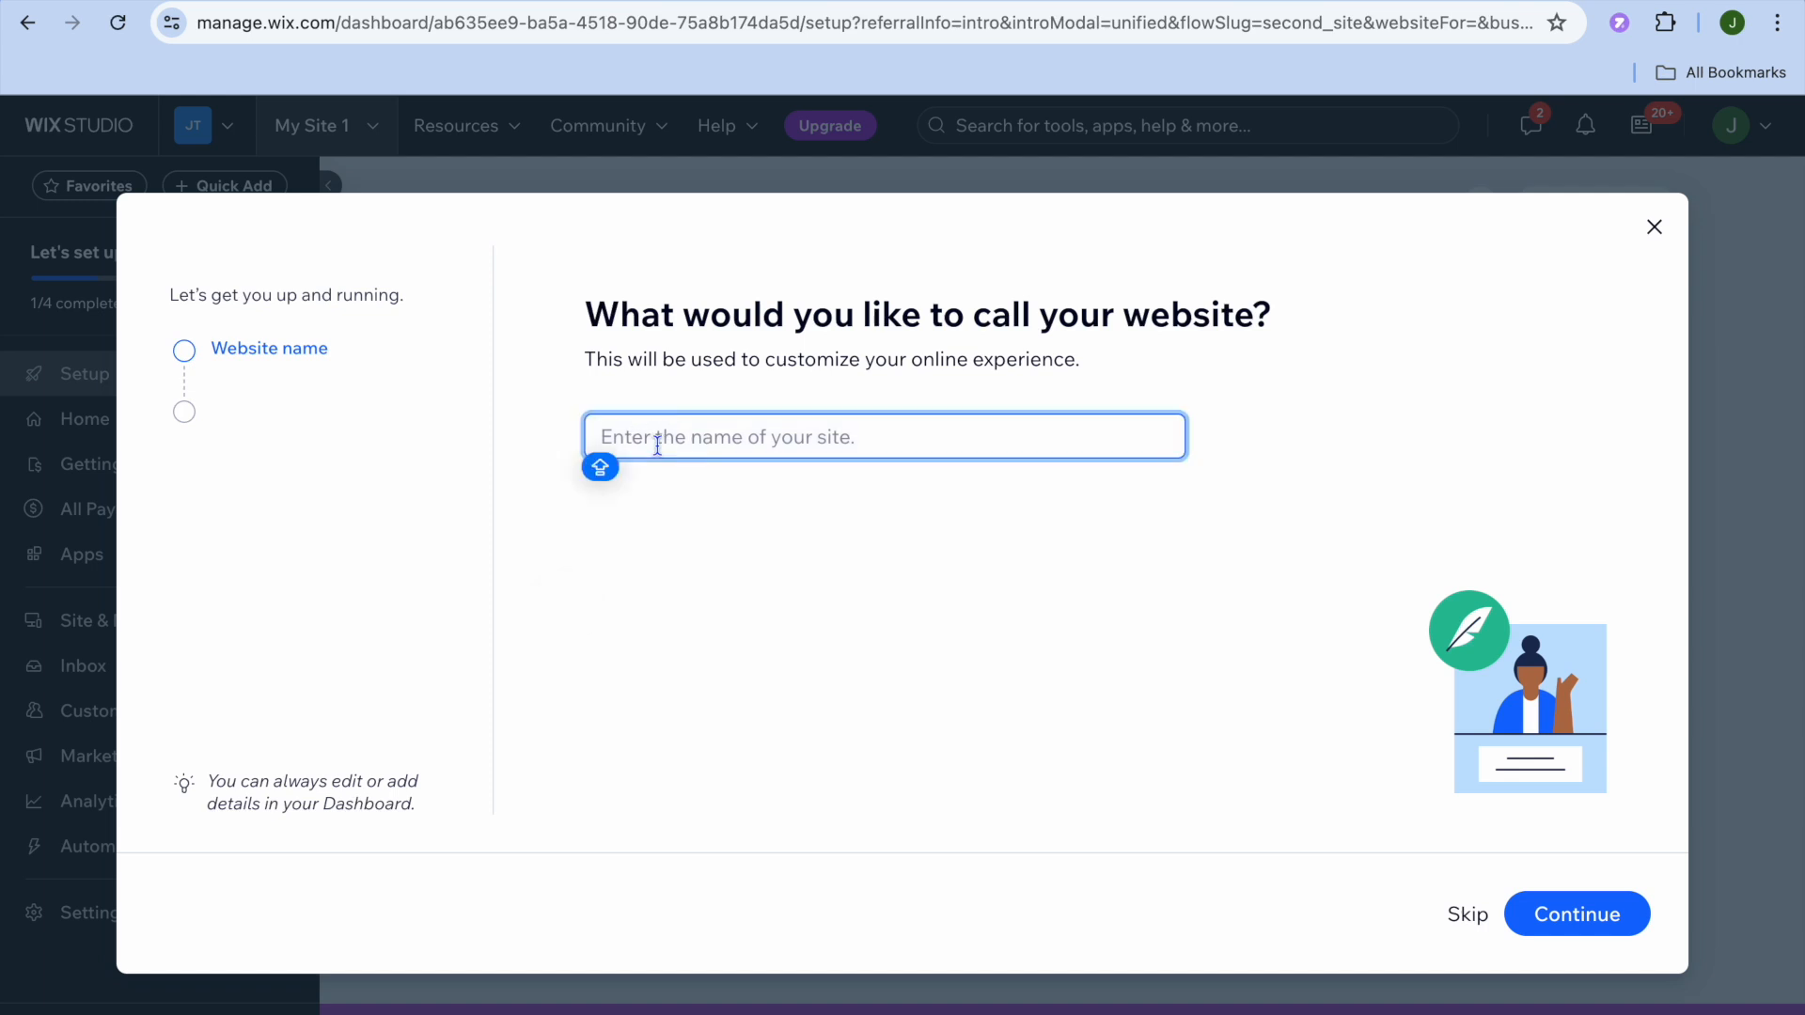
type("CONTENT")
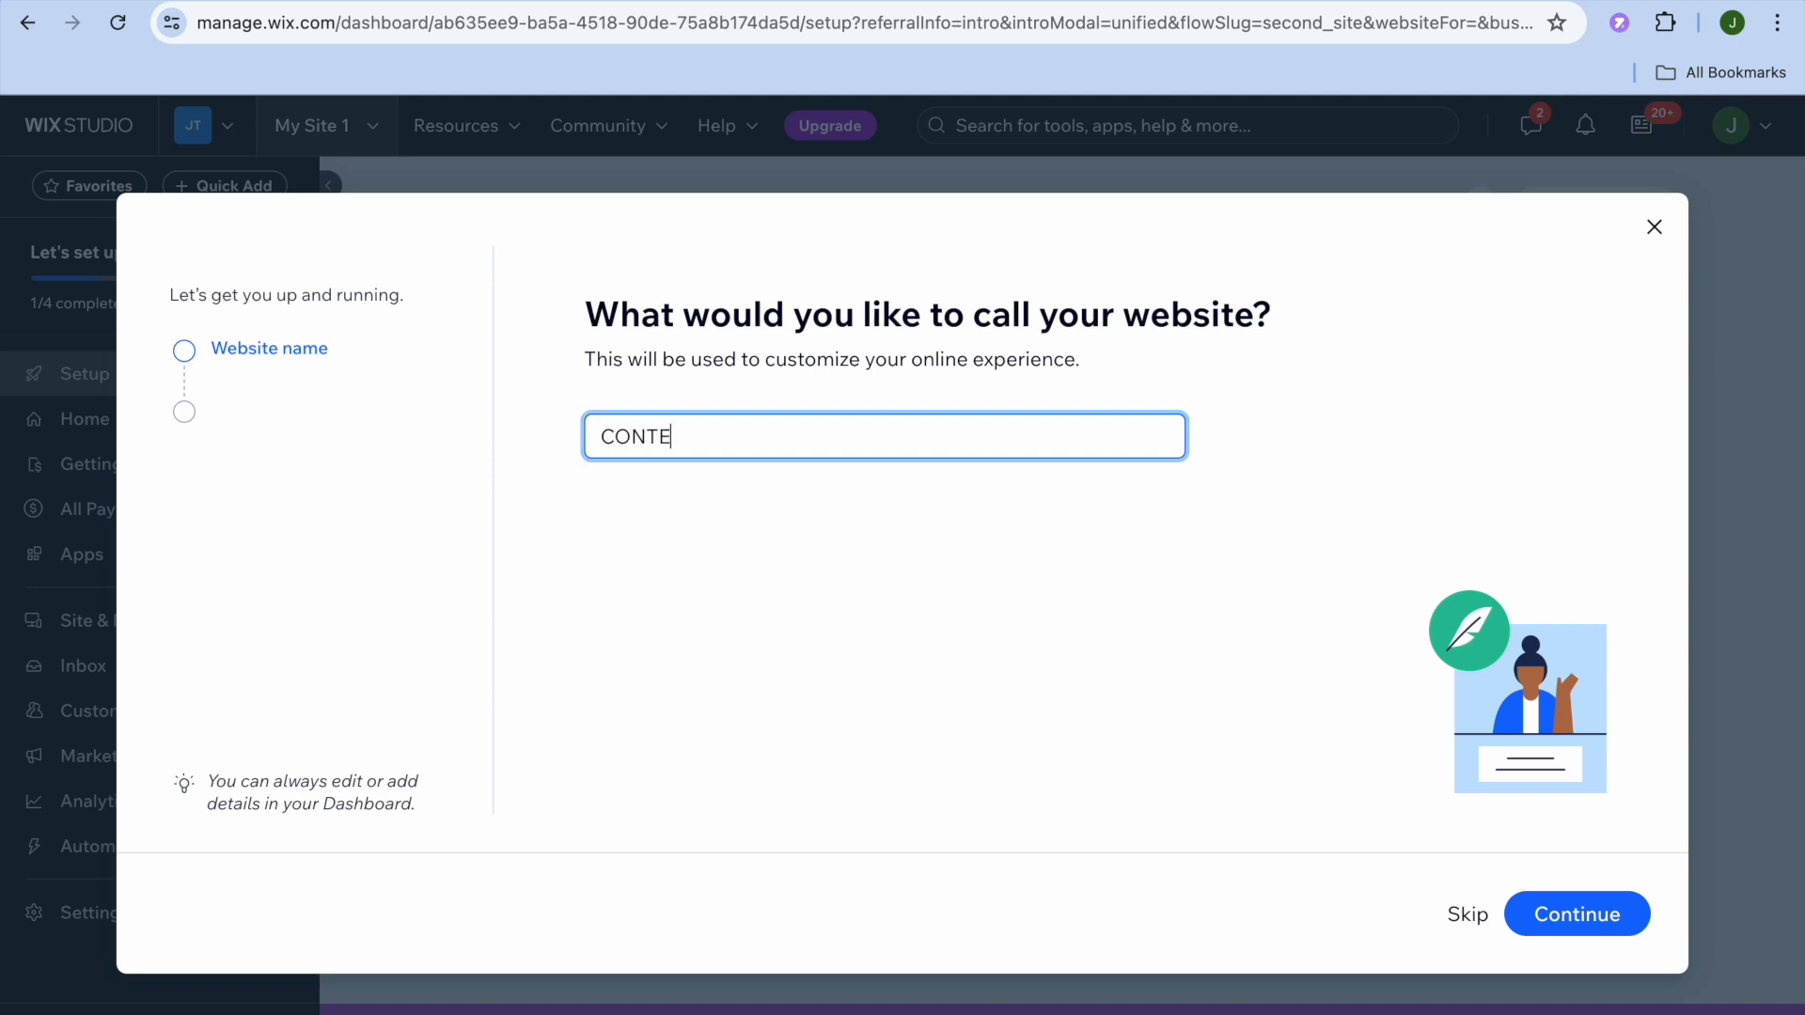
left_click(1594, 910)
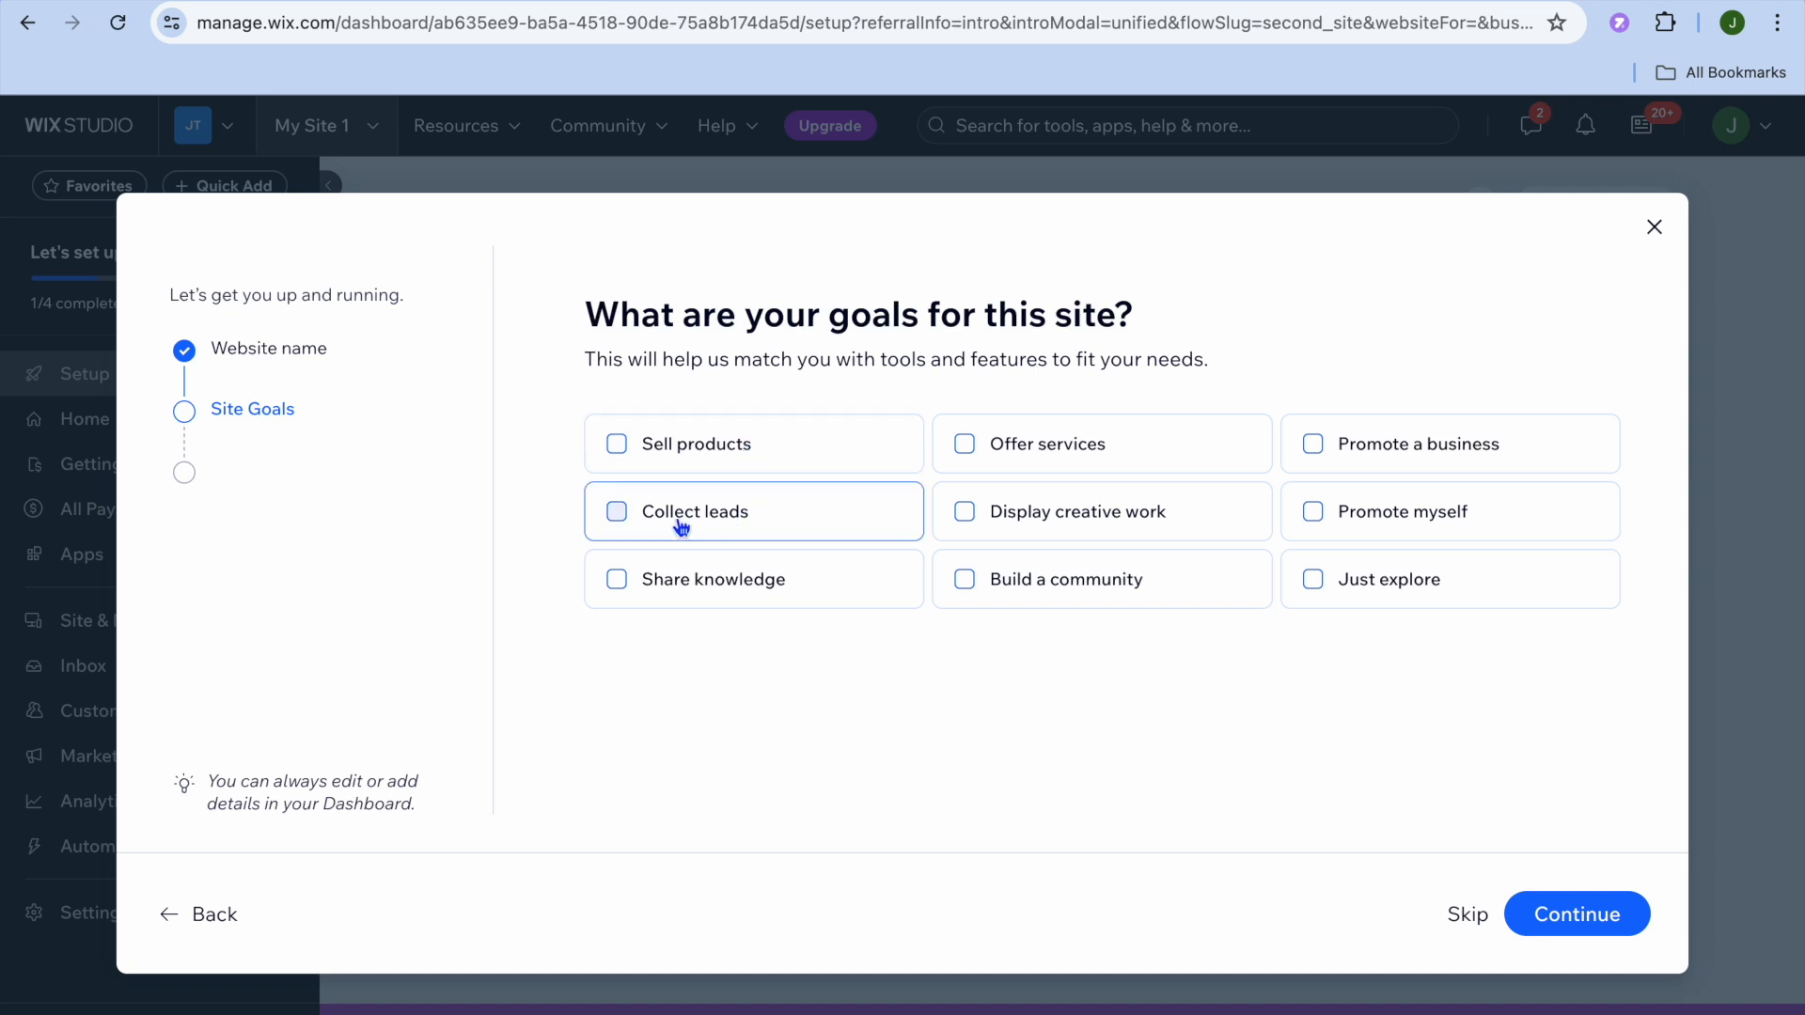
Step: Select Share knowledge, Promote myself, Display creative work and Build a community as site goals
left_click(678, 598)
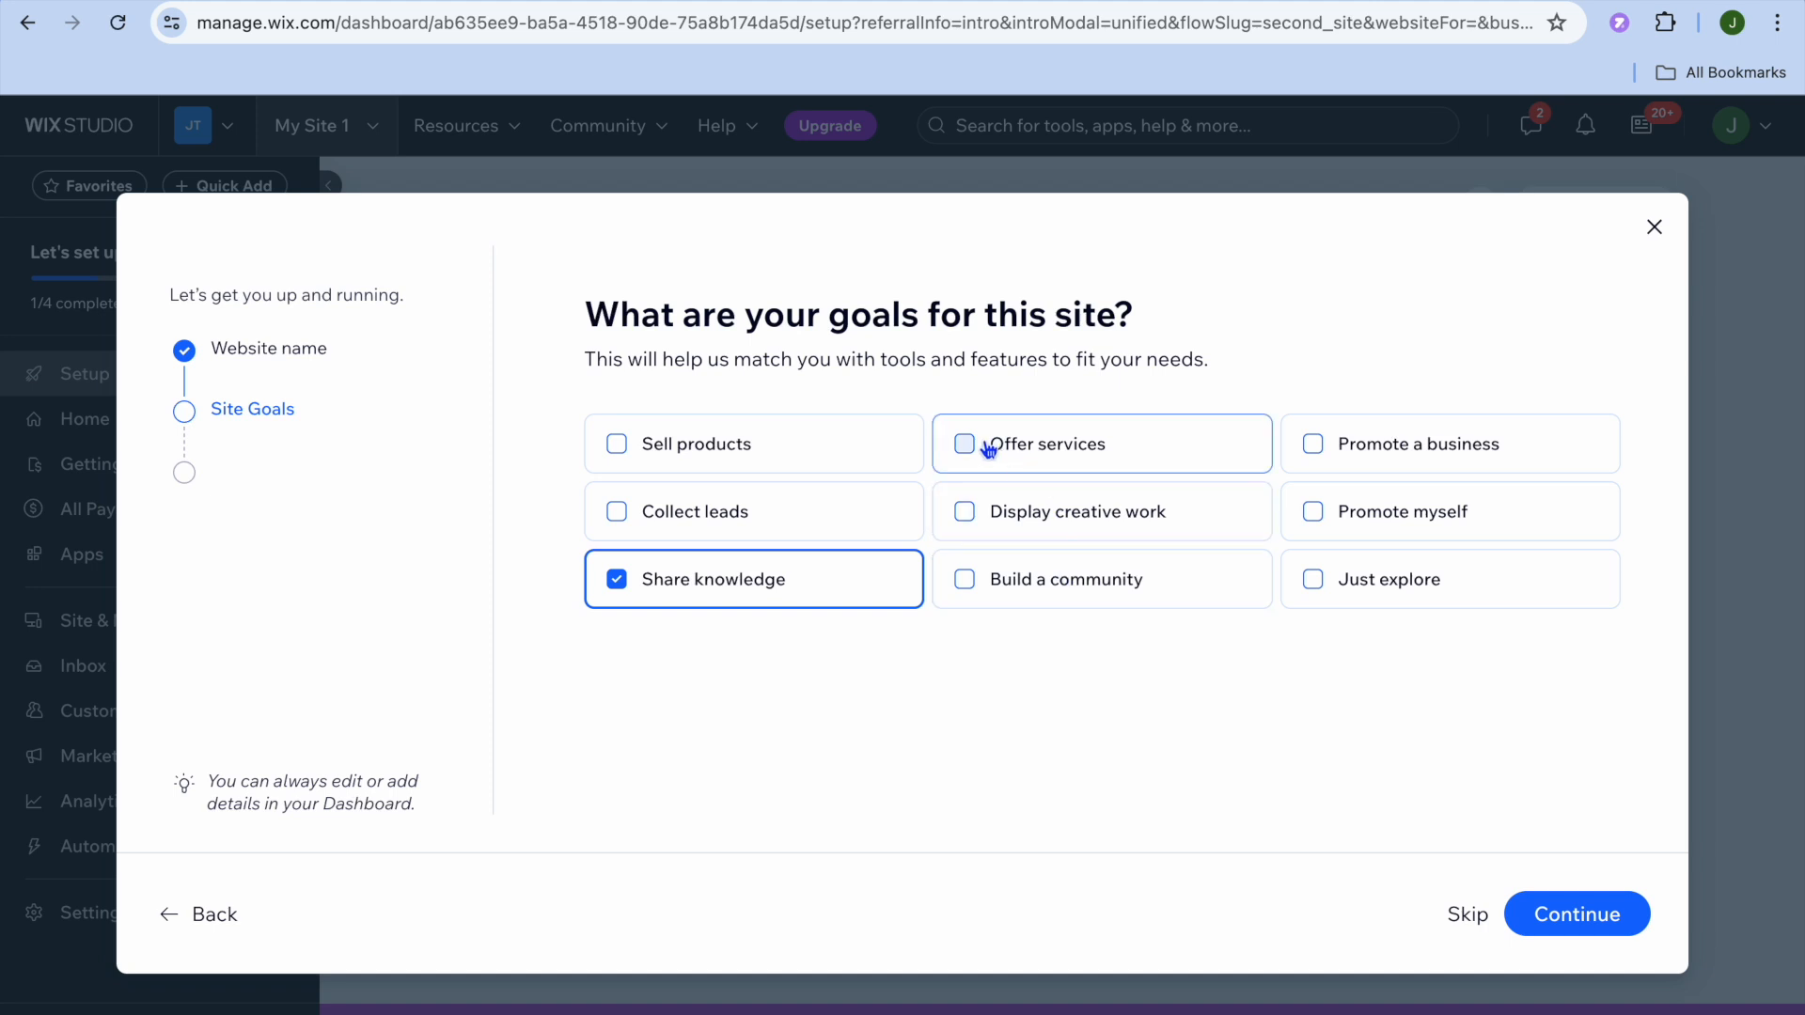
left_click(1356, 518)
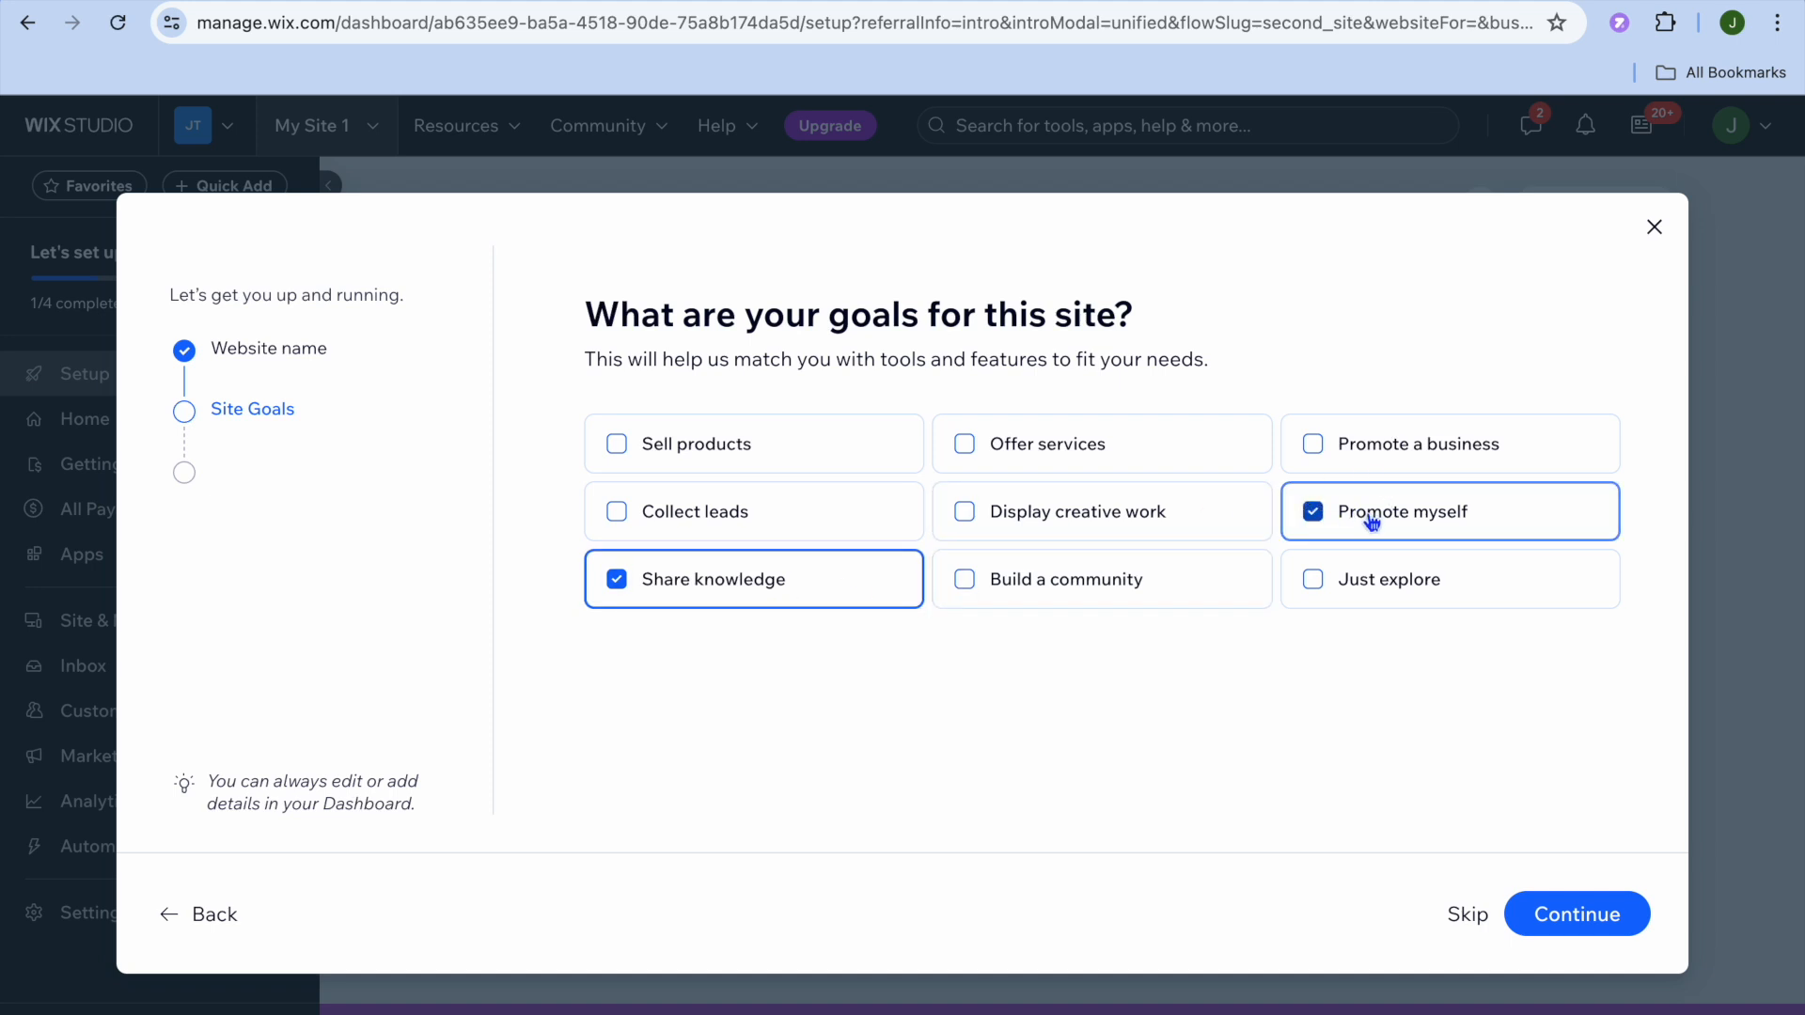
left_click(985, 524)
left_click(1024, 583)
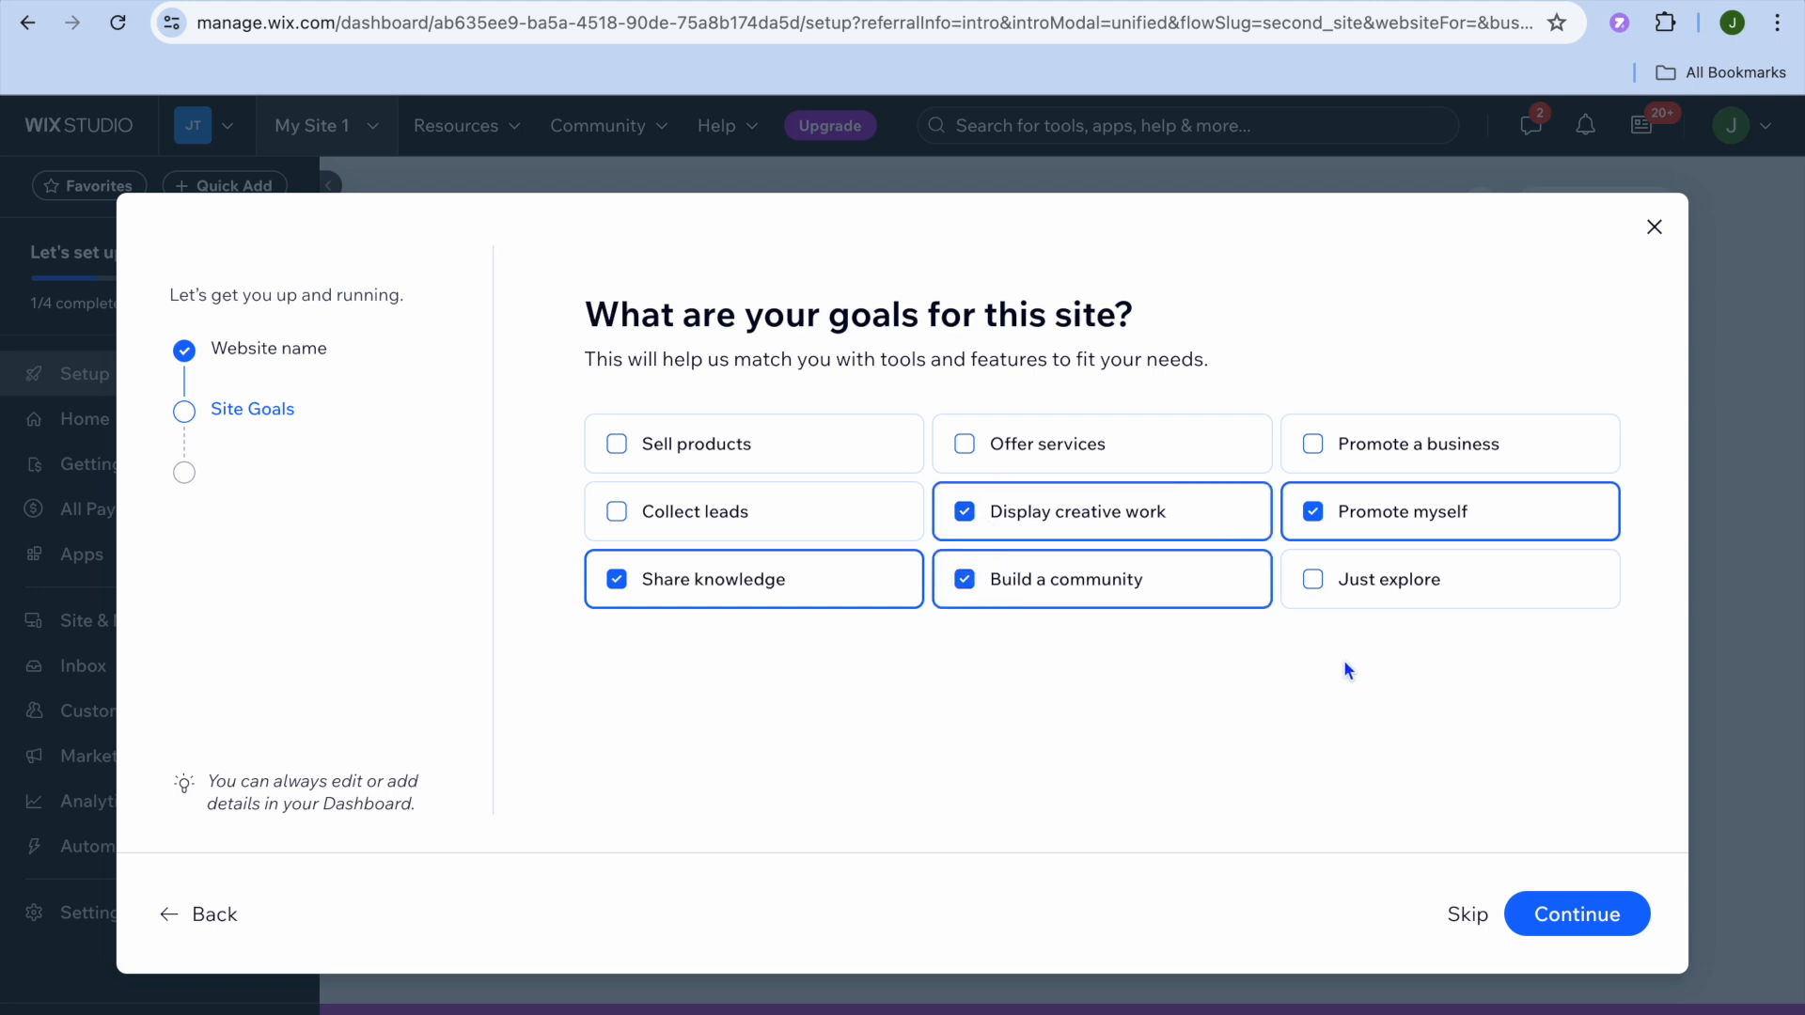
left_click(1581, 916)
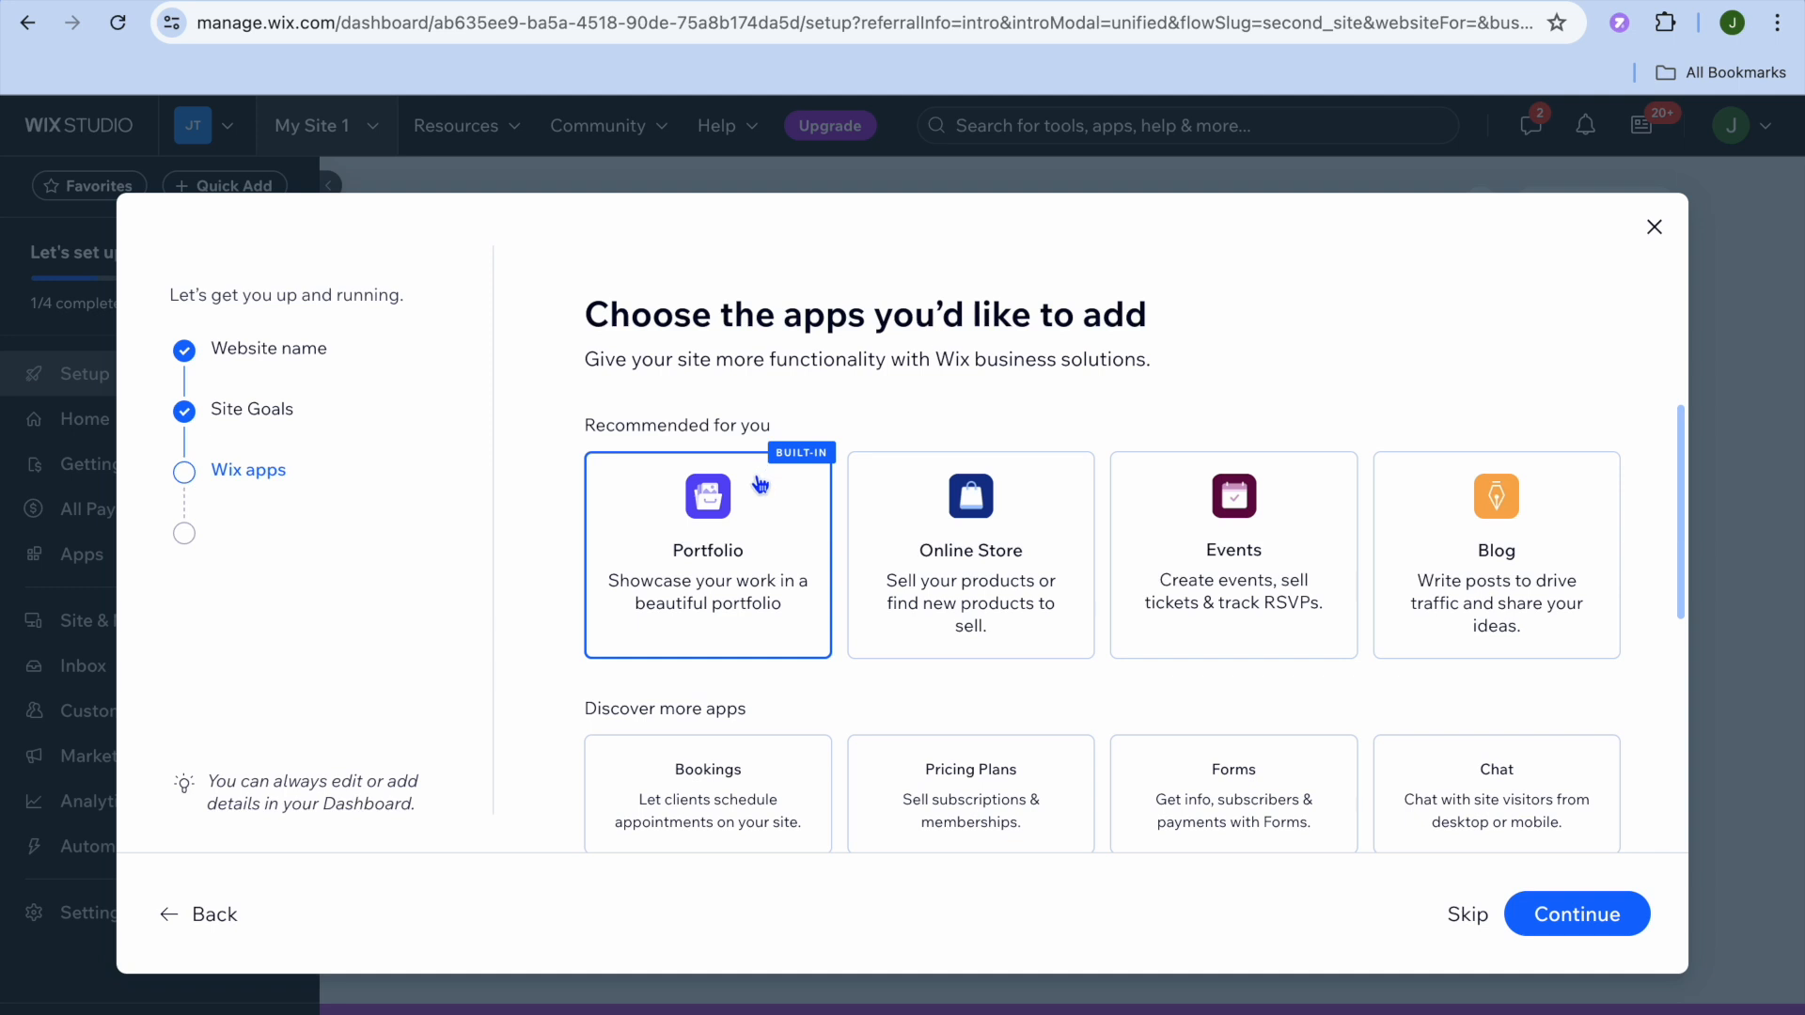
Step: Add the Blog, Instagram Feed and Video apps and finish the setup steps
left_click(1544, 554)
scroll(1538, 560, "down", 1)
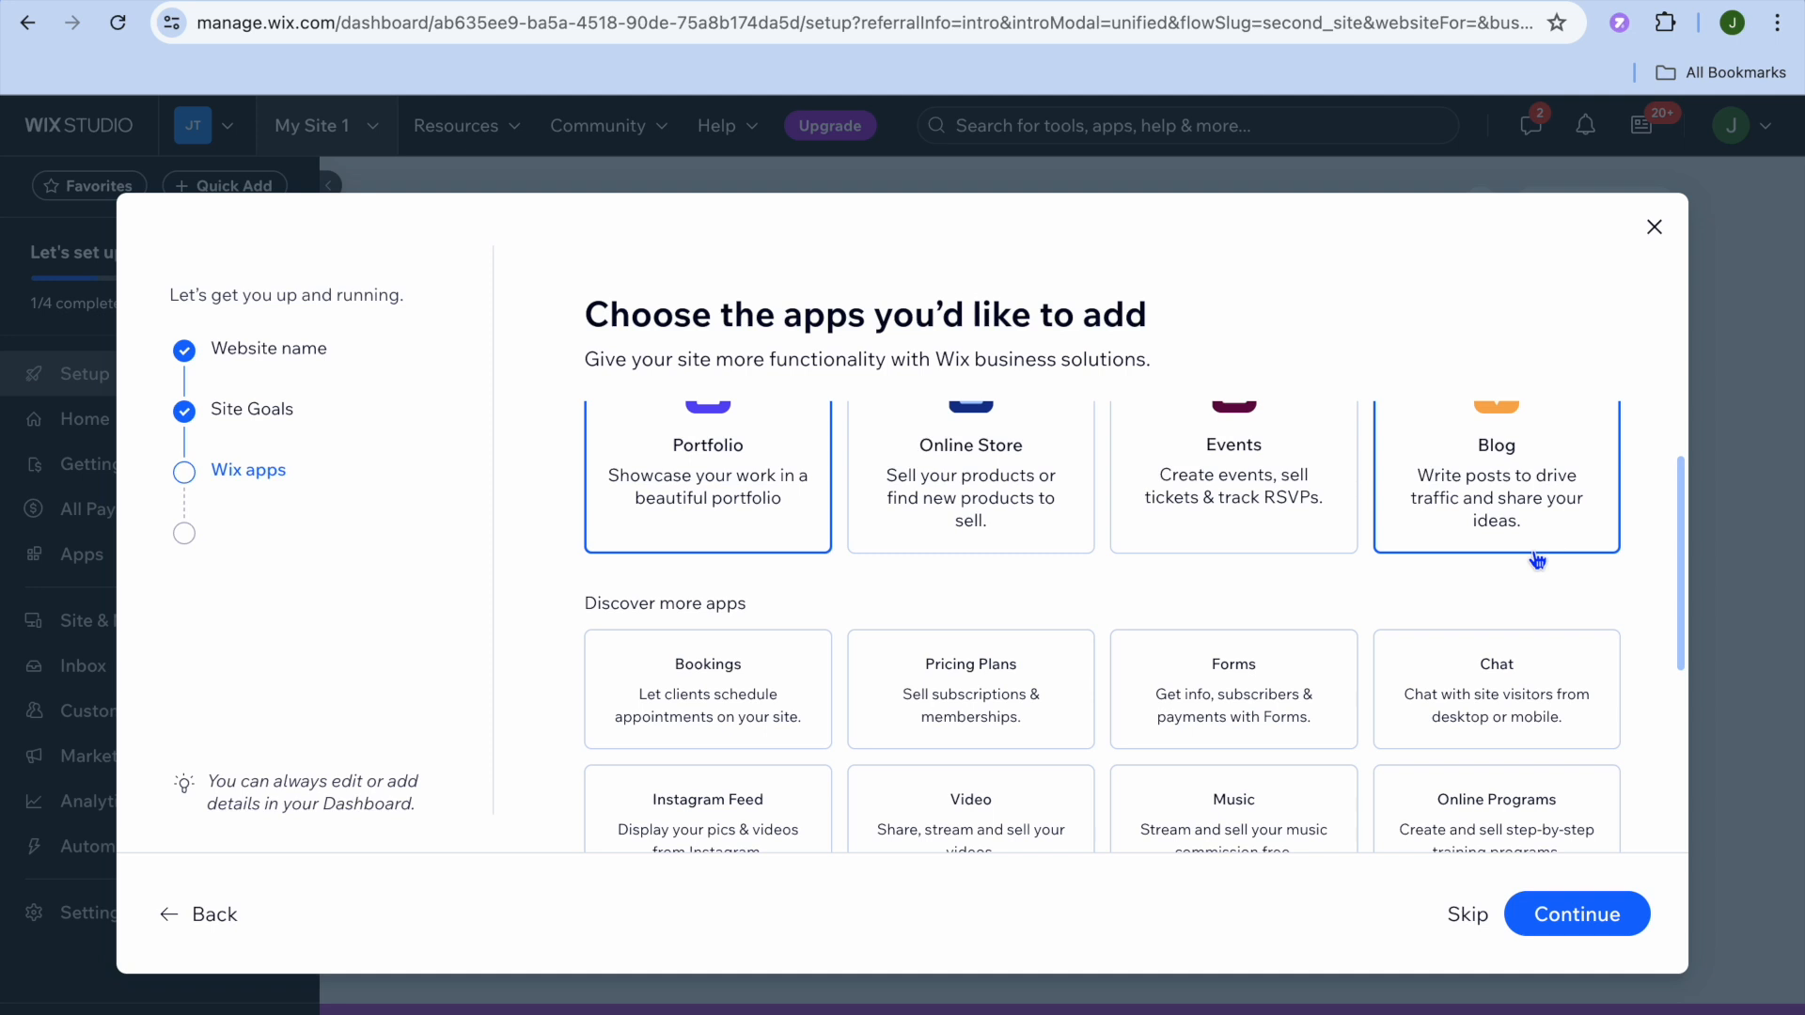
scroll(1538, 561, "down", 2)
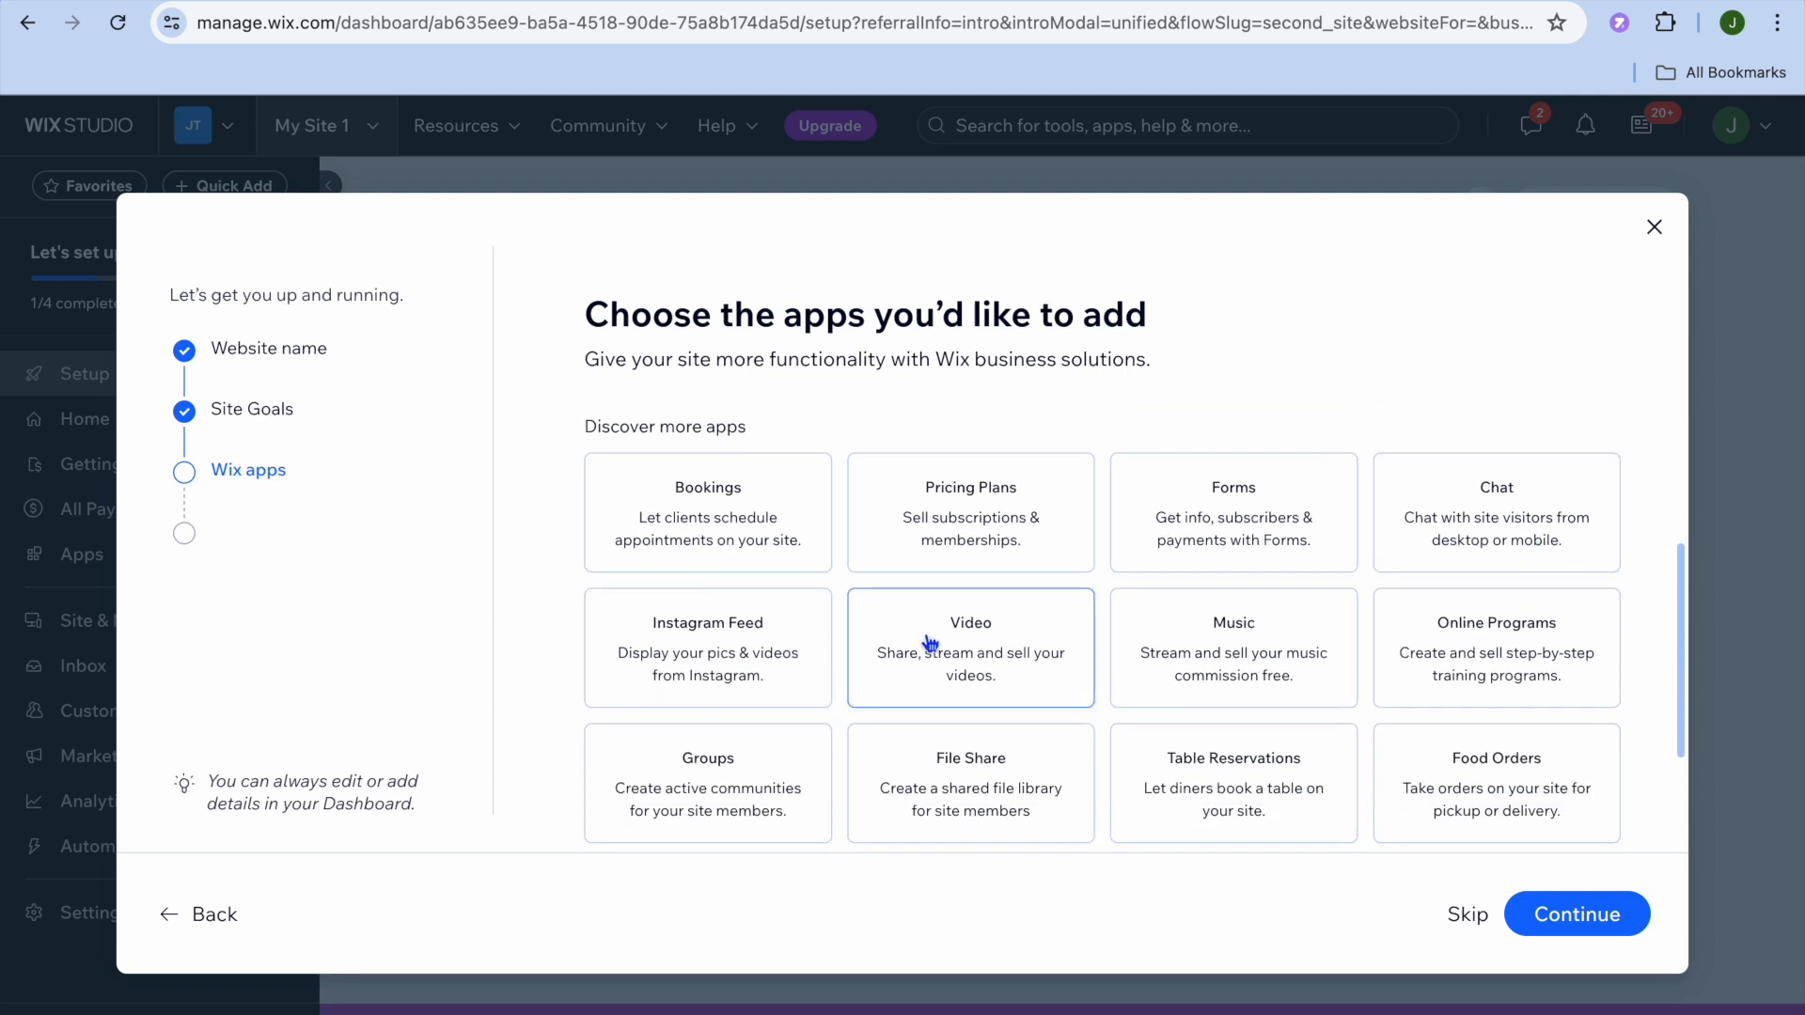
left_click(675, 647)
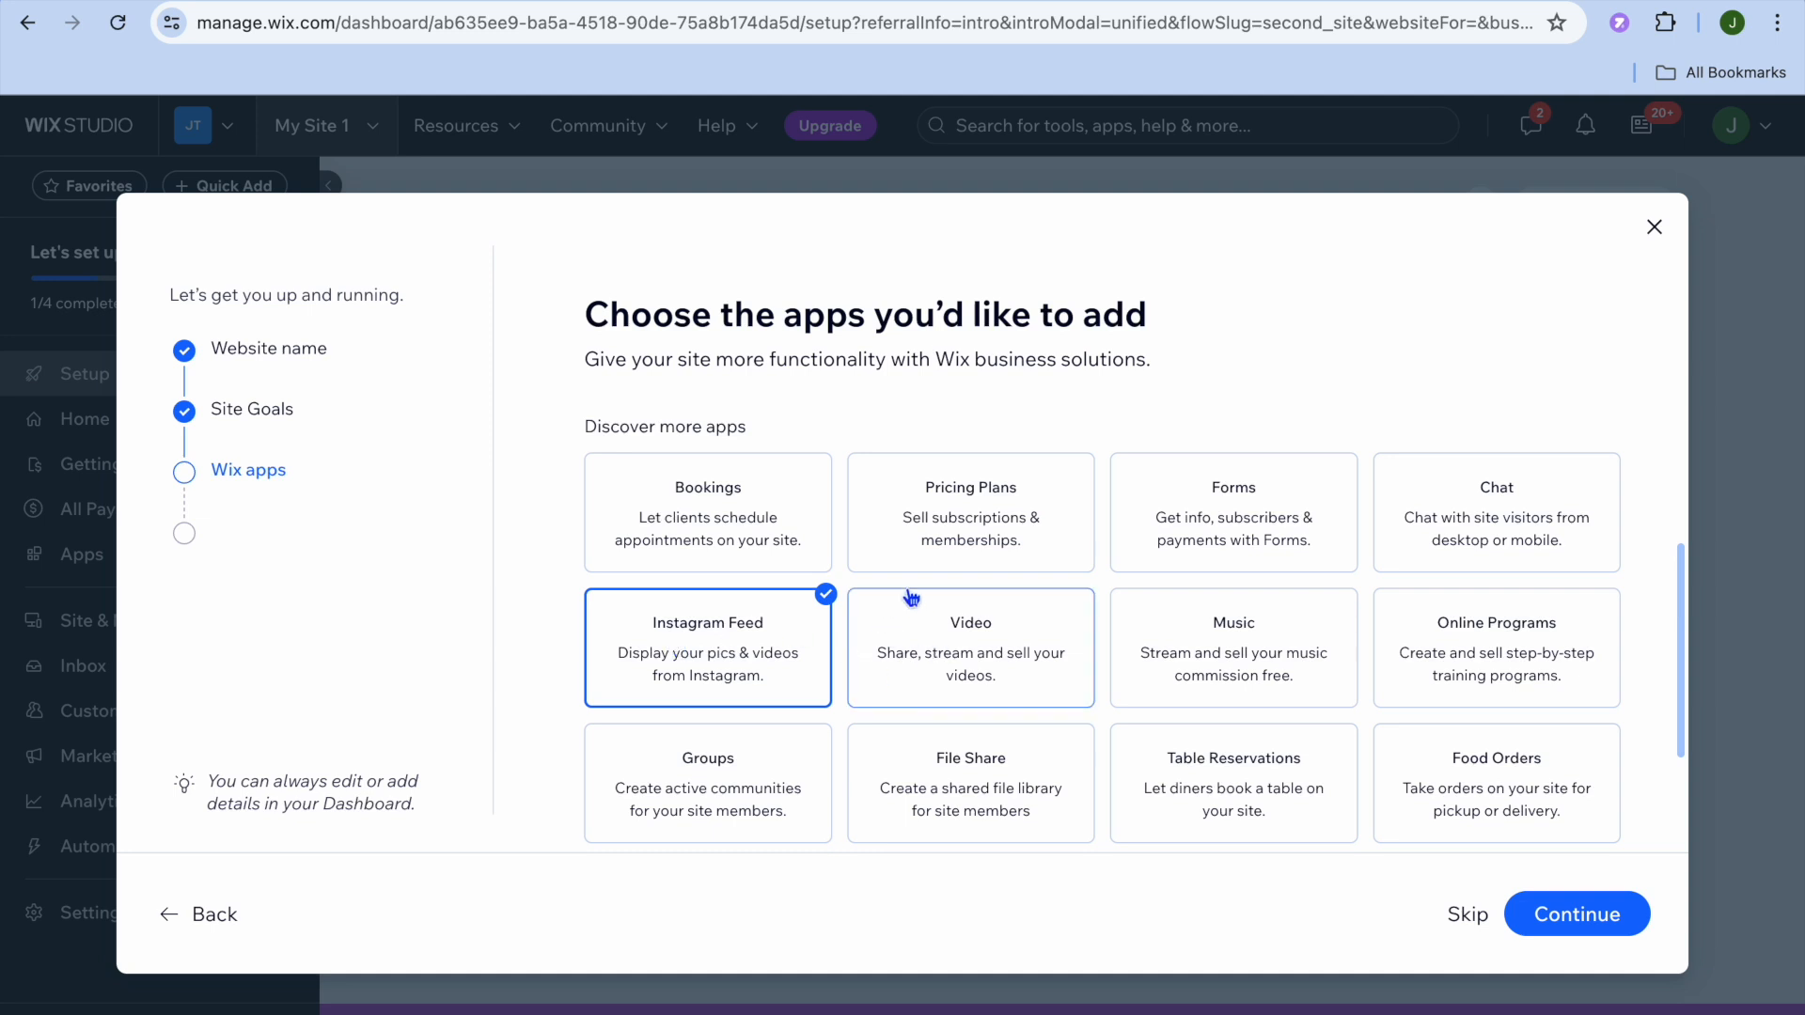
left_click(1000, 650)
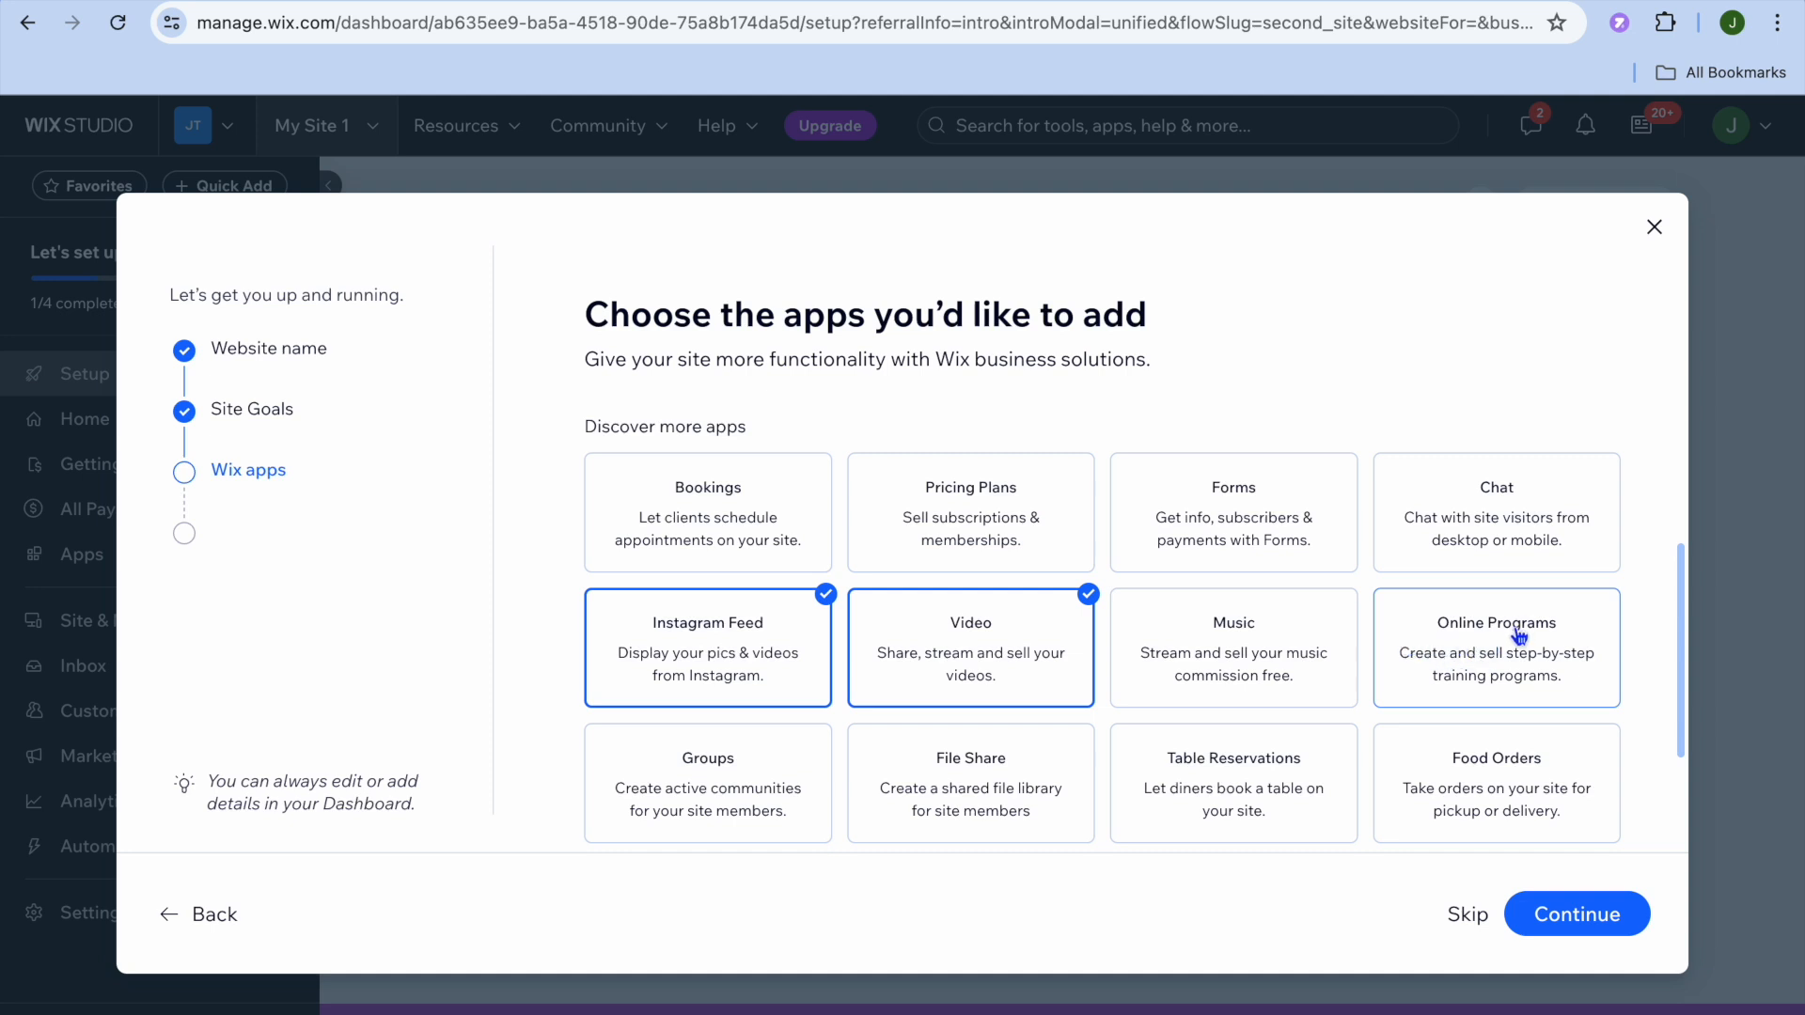
scroll(1519, 637, "down", 2)
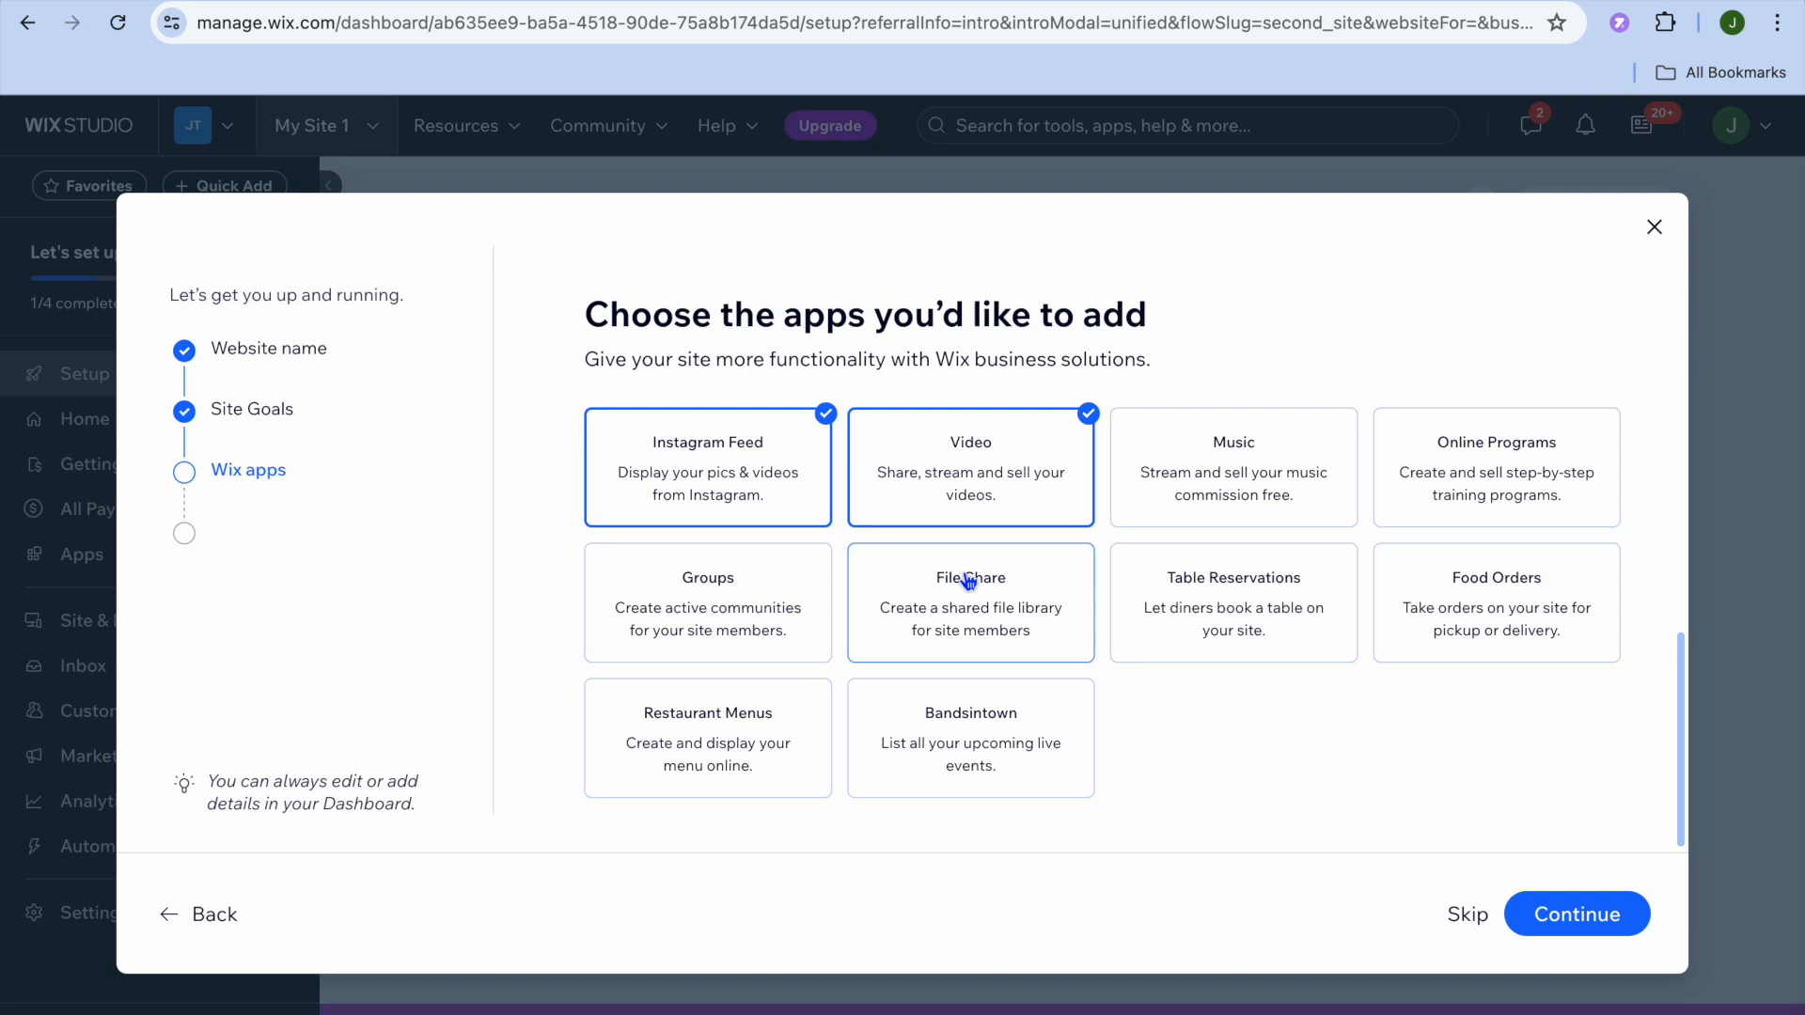
left_click(1596, 917)
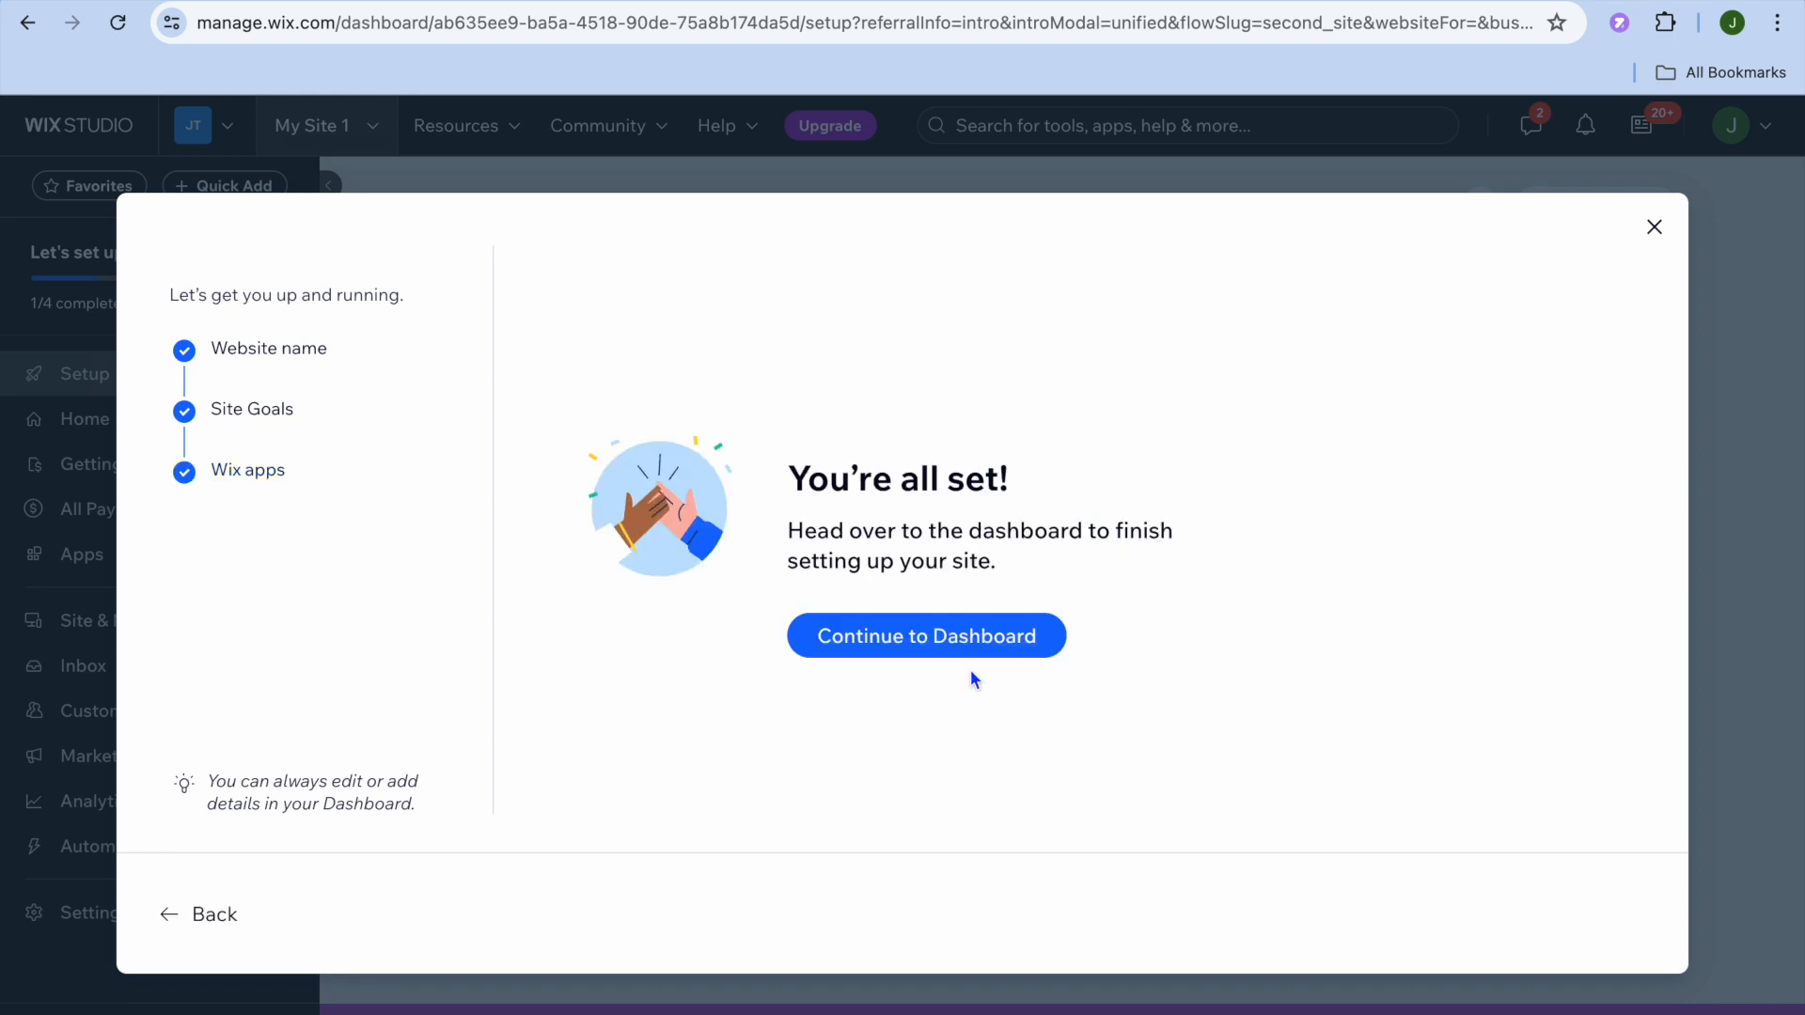
Step: Go to the dashboard, dismiss the Open Studio promotion and open the Portfolio setup
left_click(917, 638)
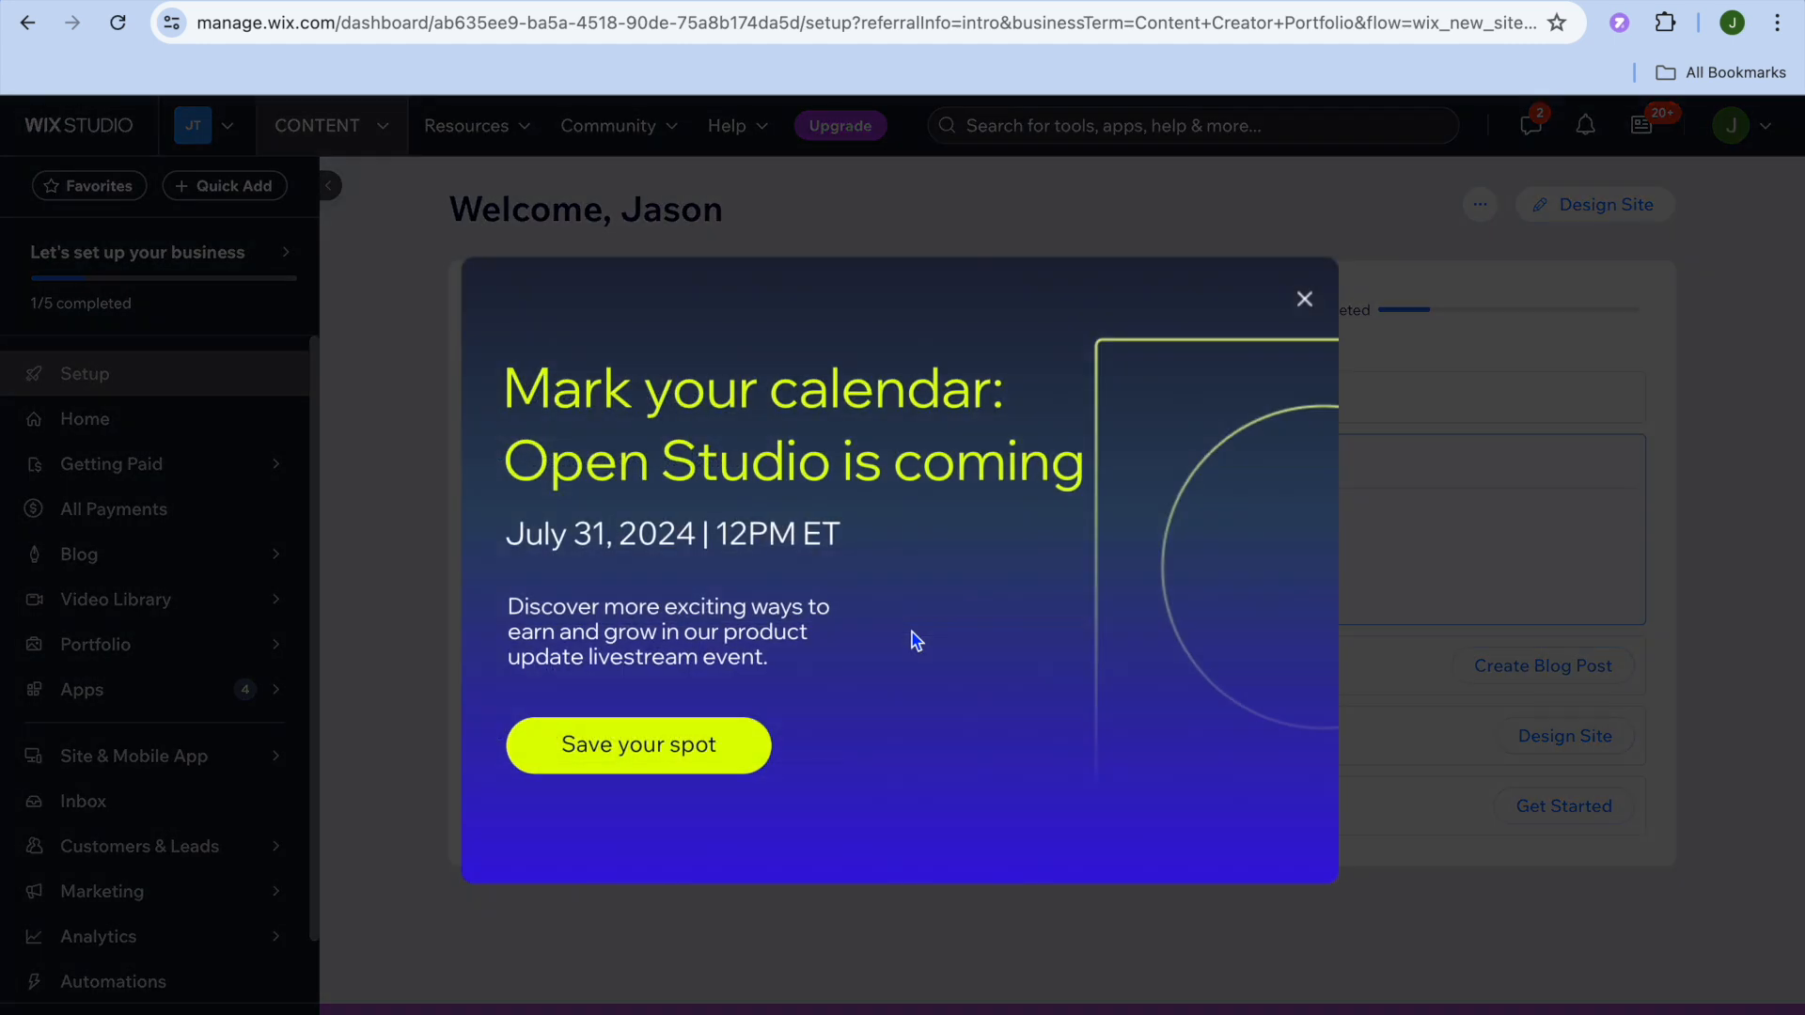
left_click(1303, 299)
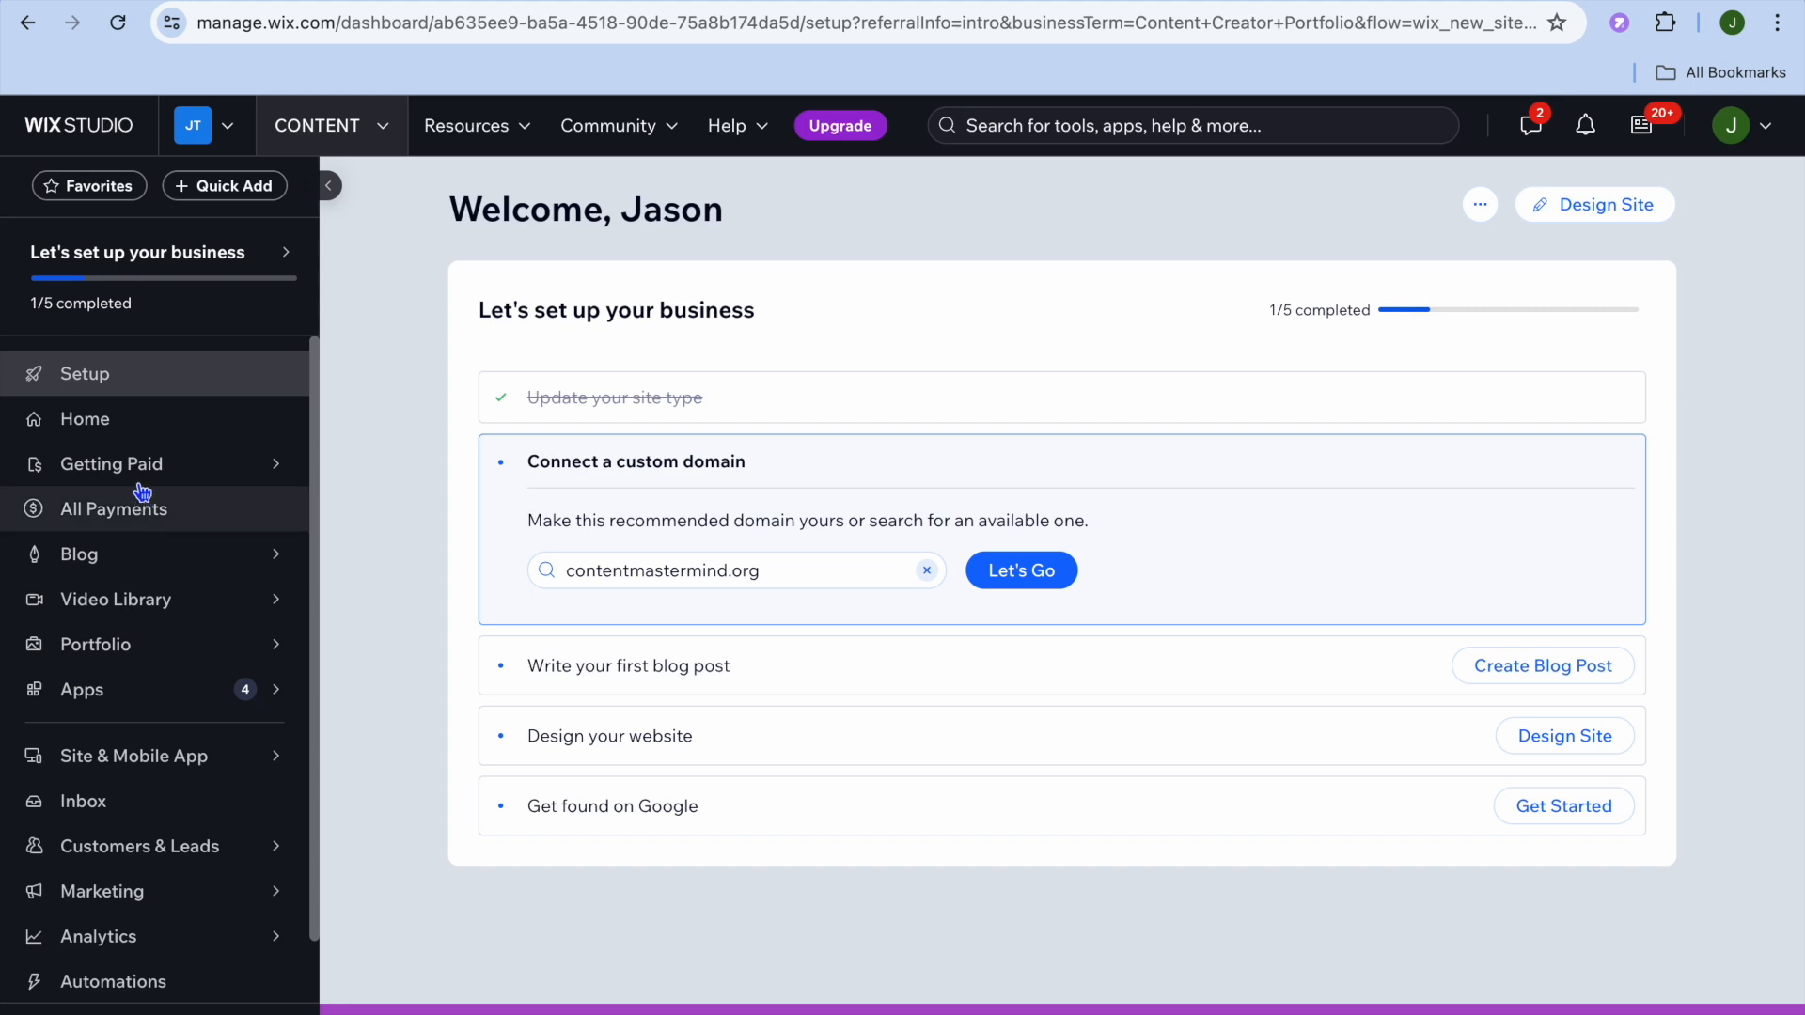
mouse_move(192, 604)
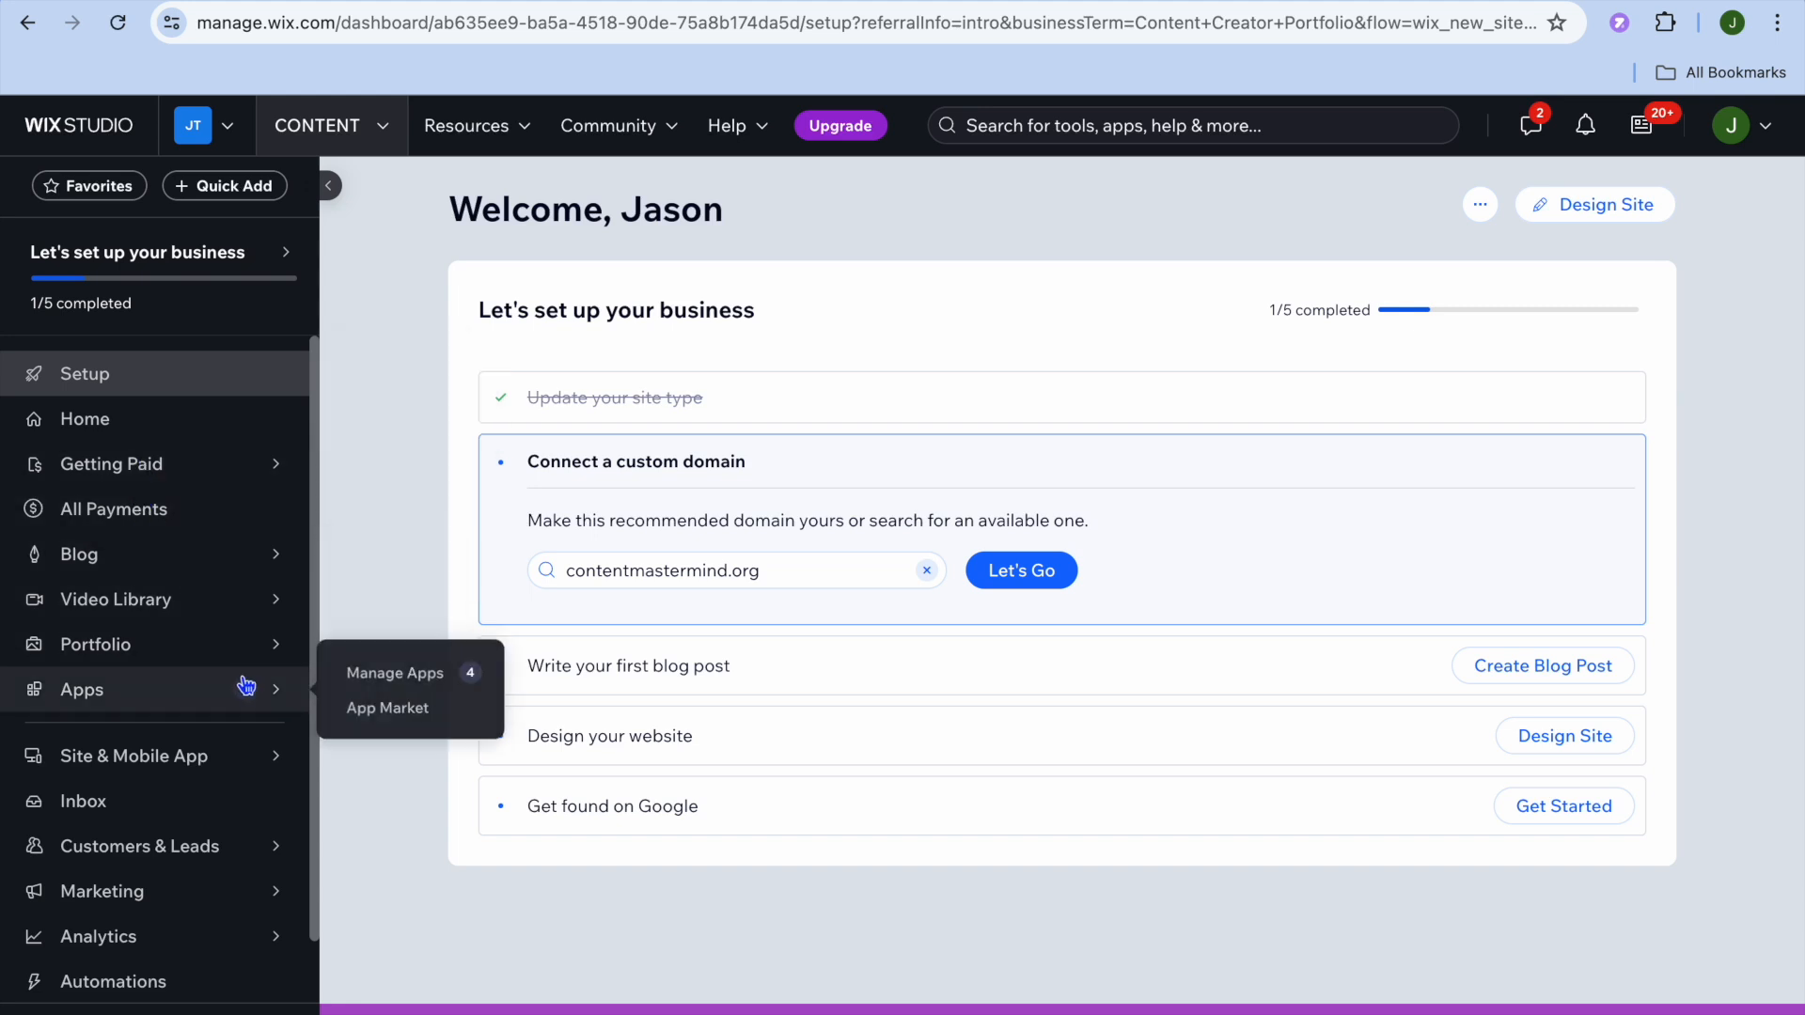
mouse_move(235, 669)
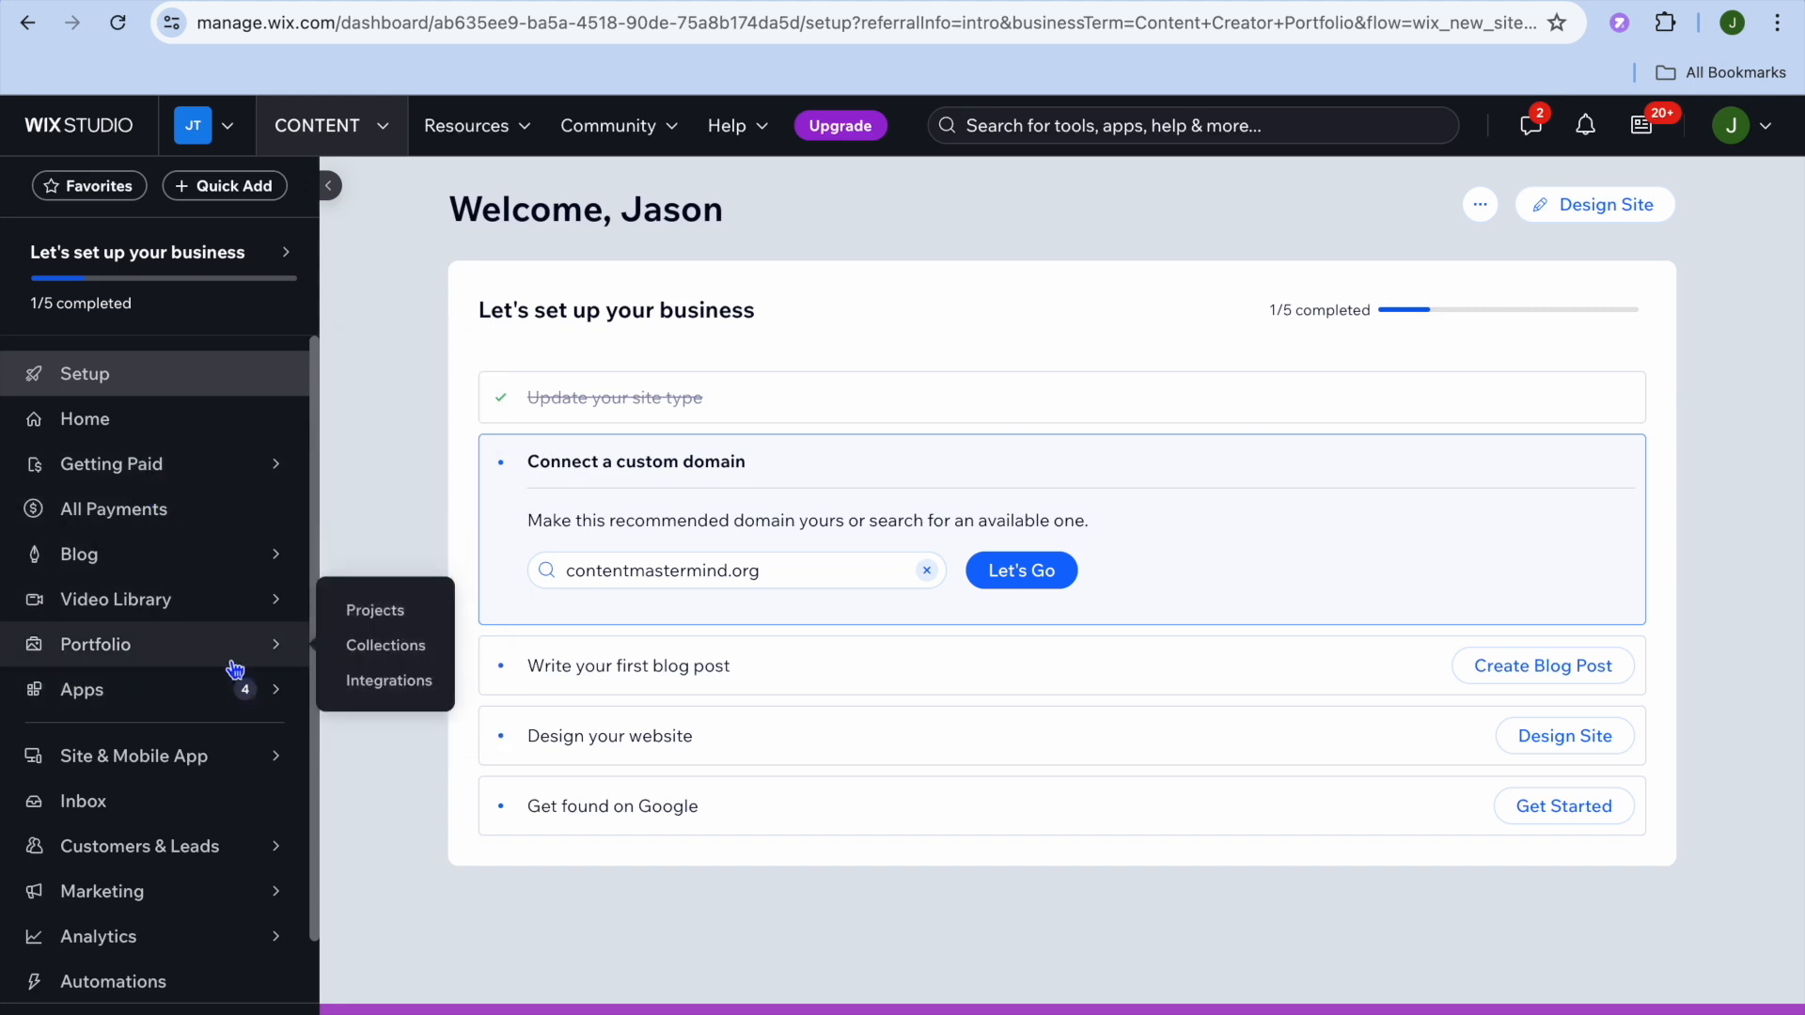
left_click(128, 653)
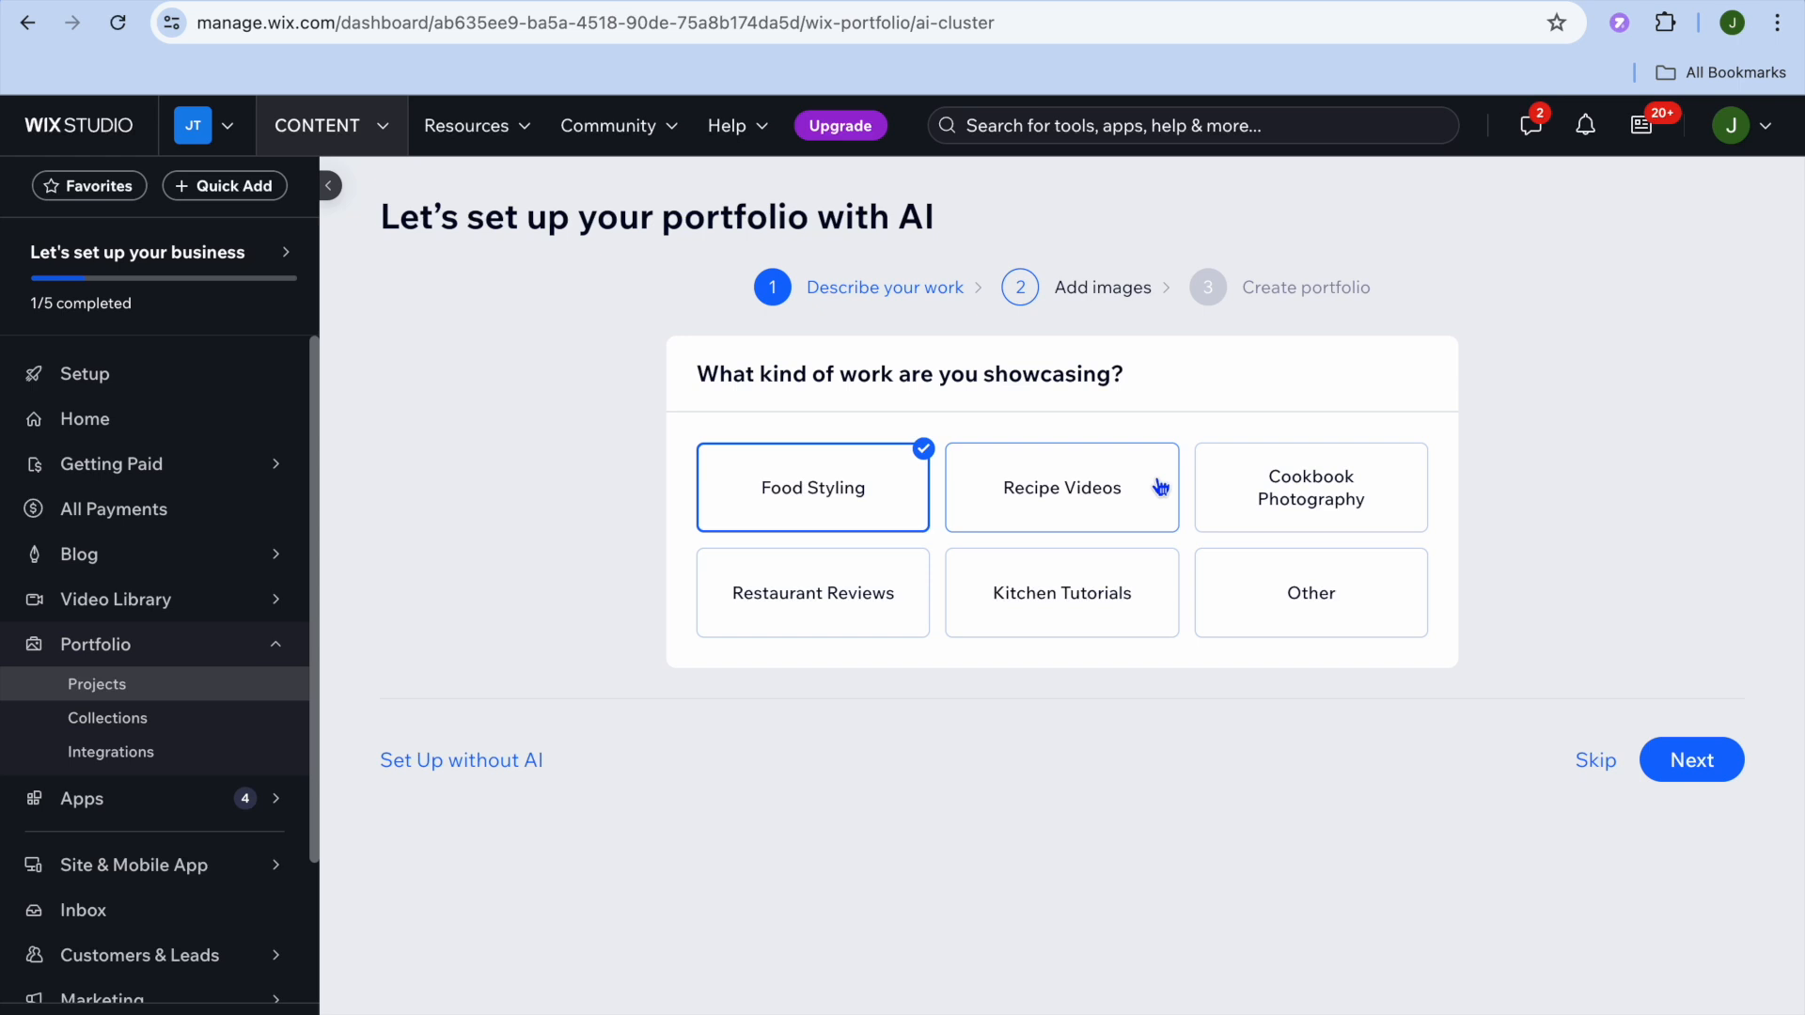
Step: Add Recipe Videos as showcased work, then set up the portfolio without AI
left_click(1049, 498)
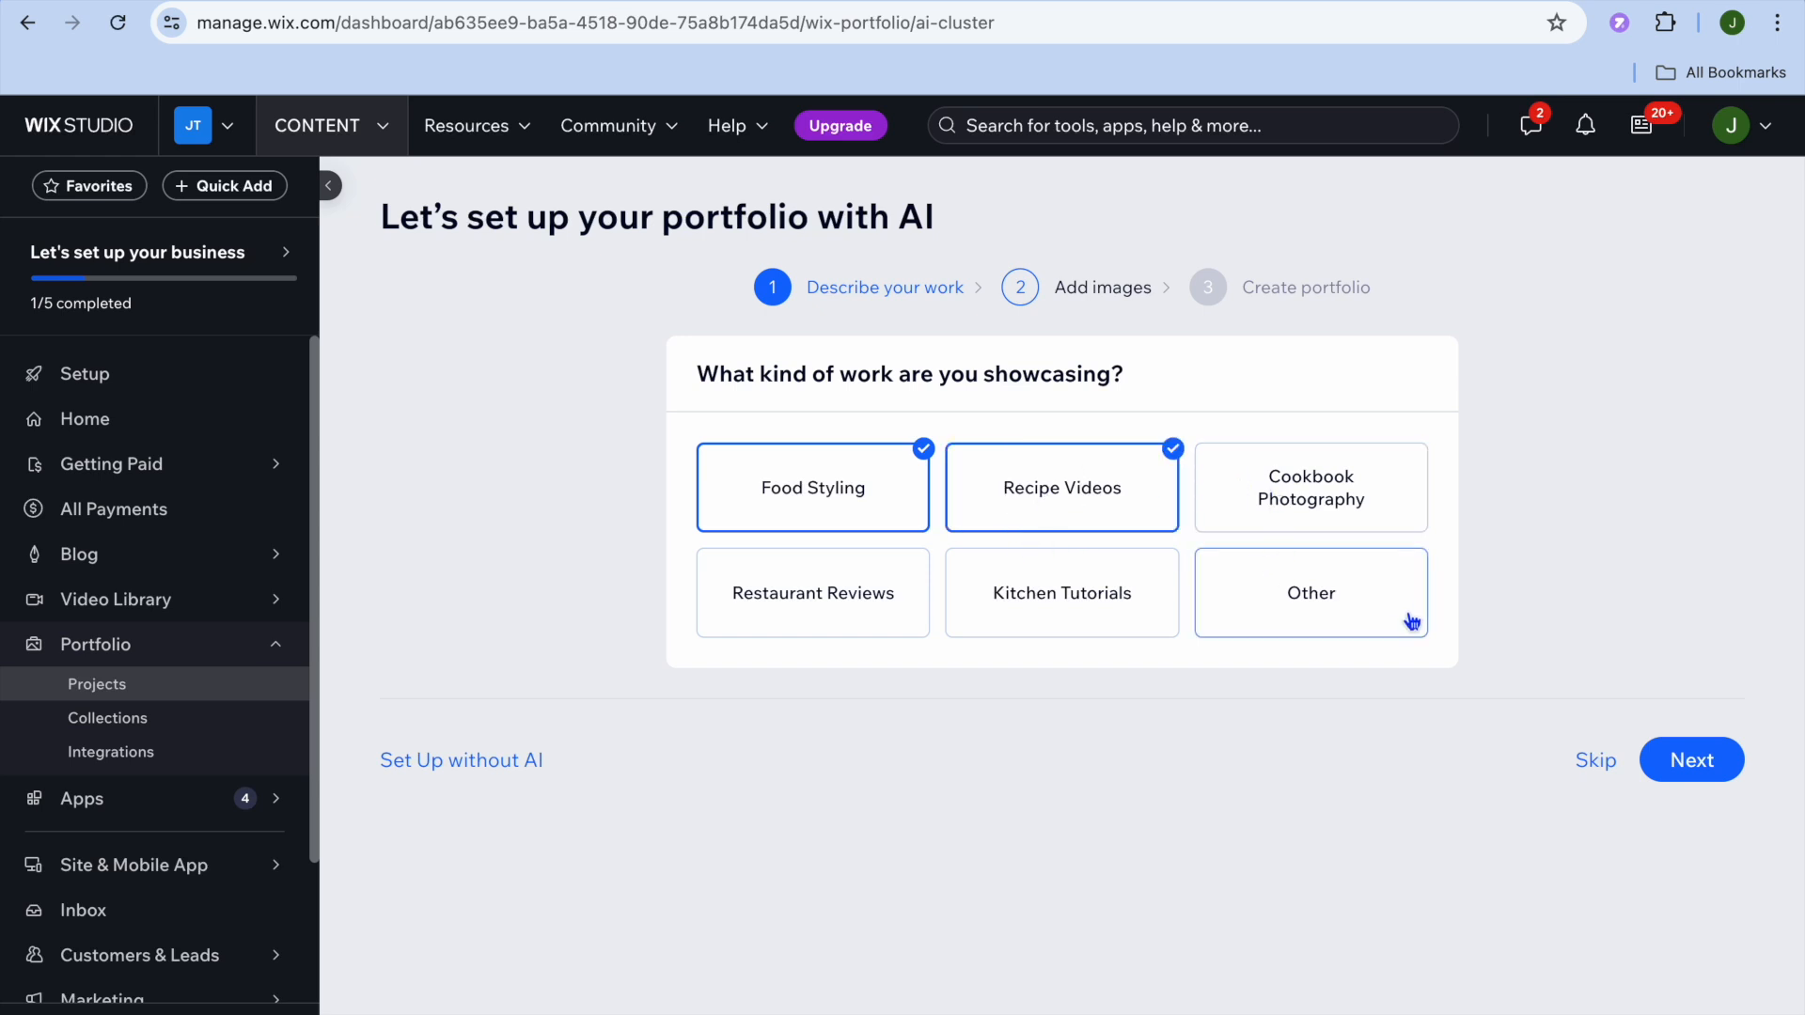
left_click(1597, 761)
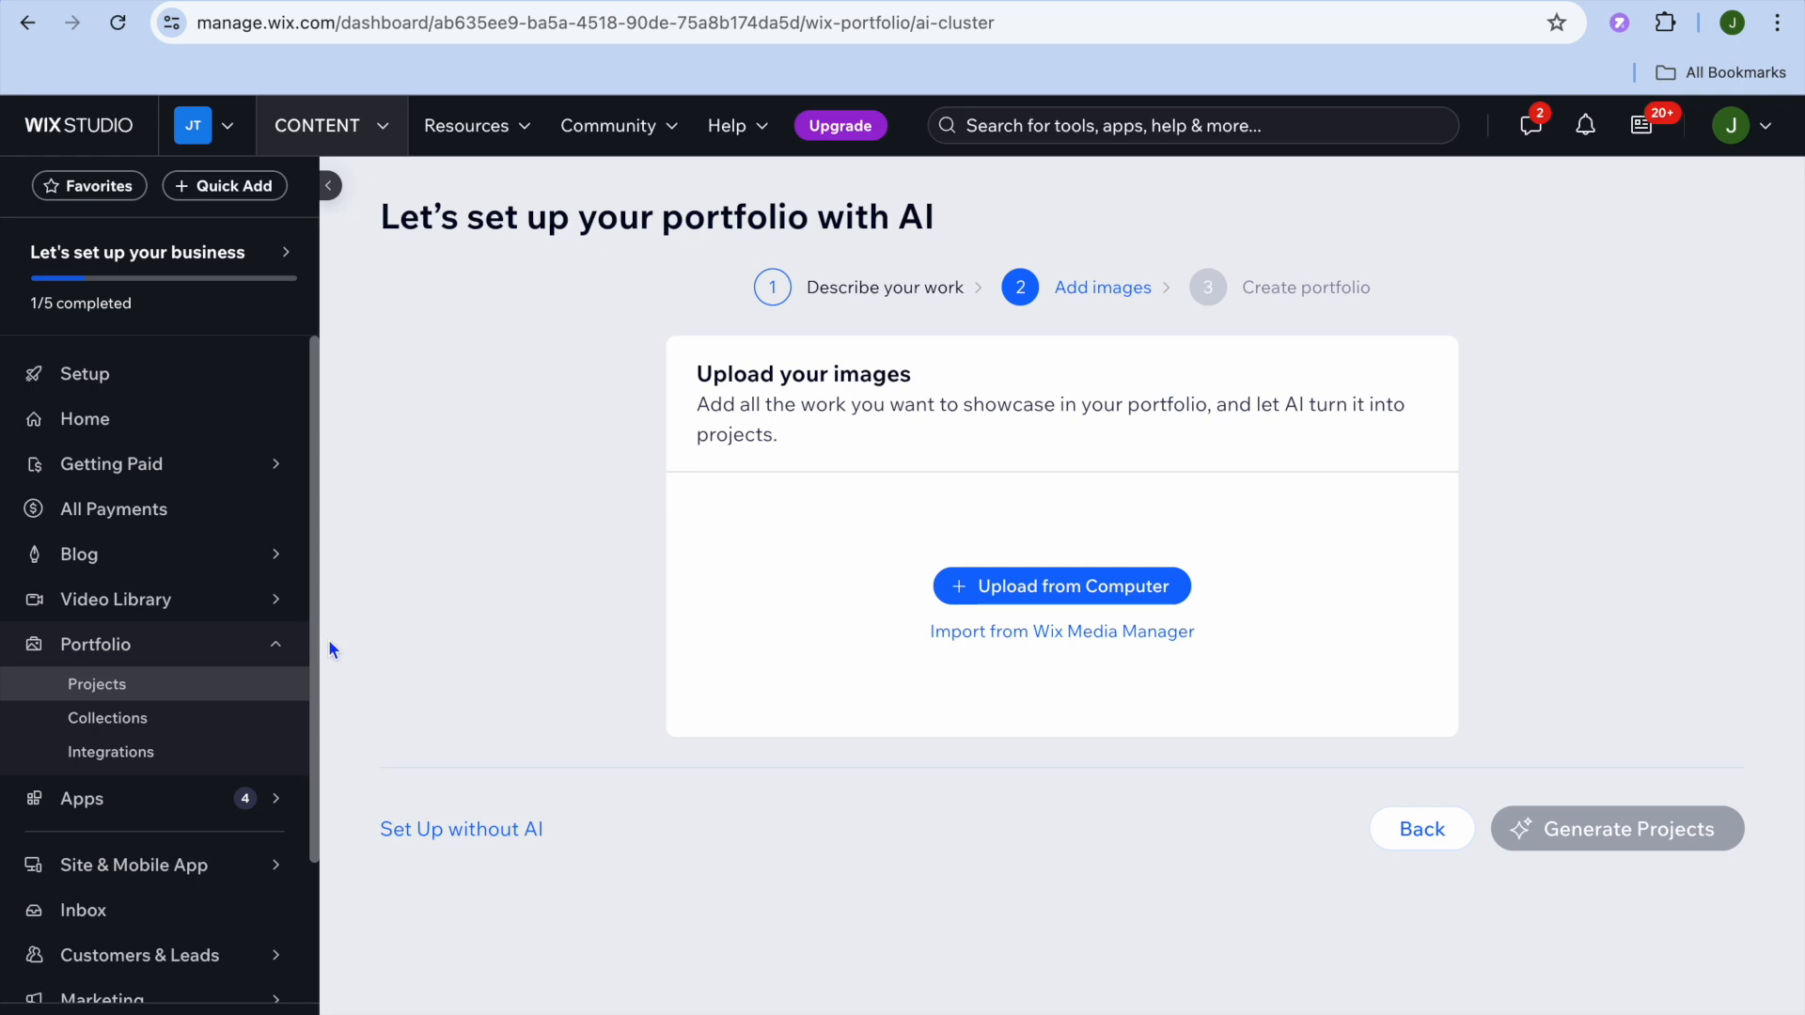
left_click(444, 835)
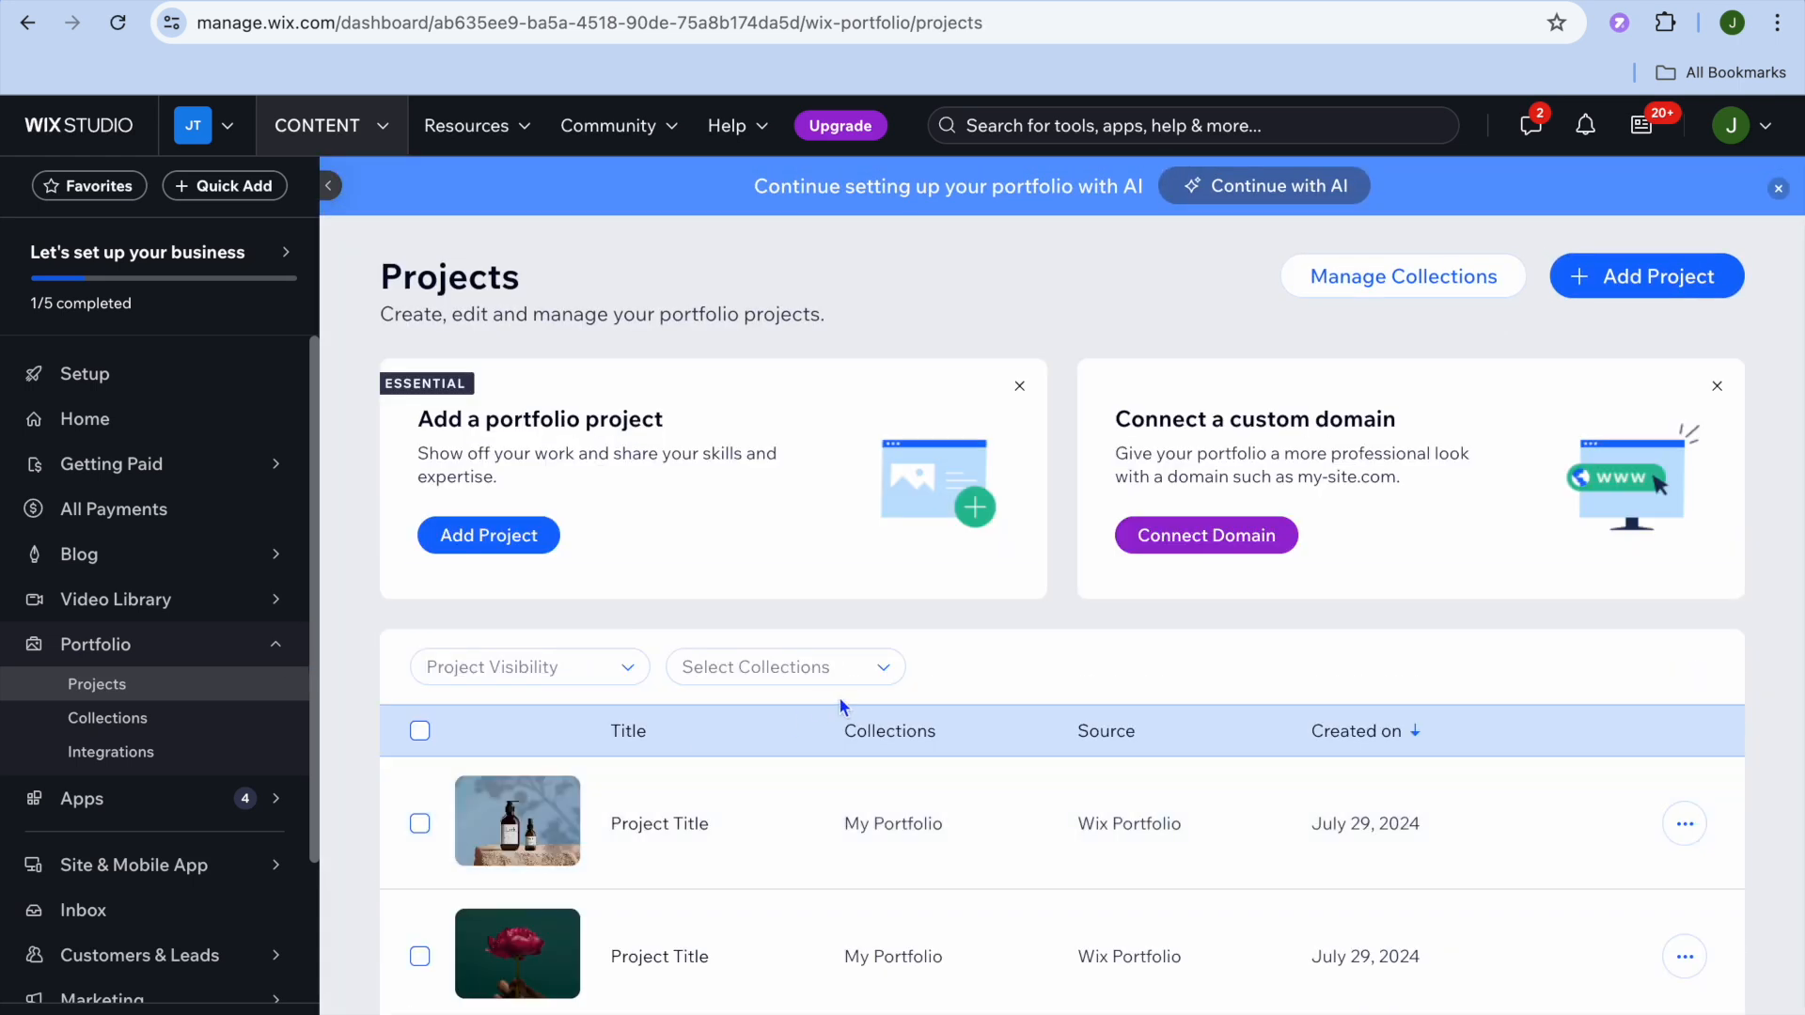
Step: Start a new portfolio project, then close its title window without adding it
left_click(1612, 287)
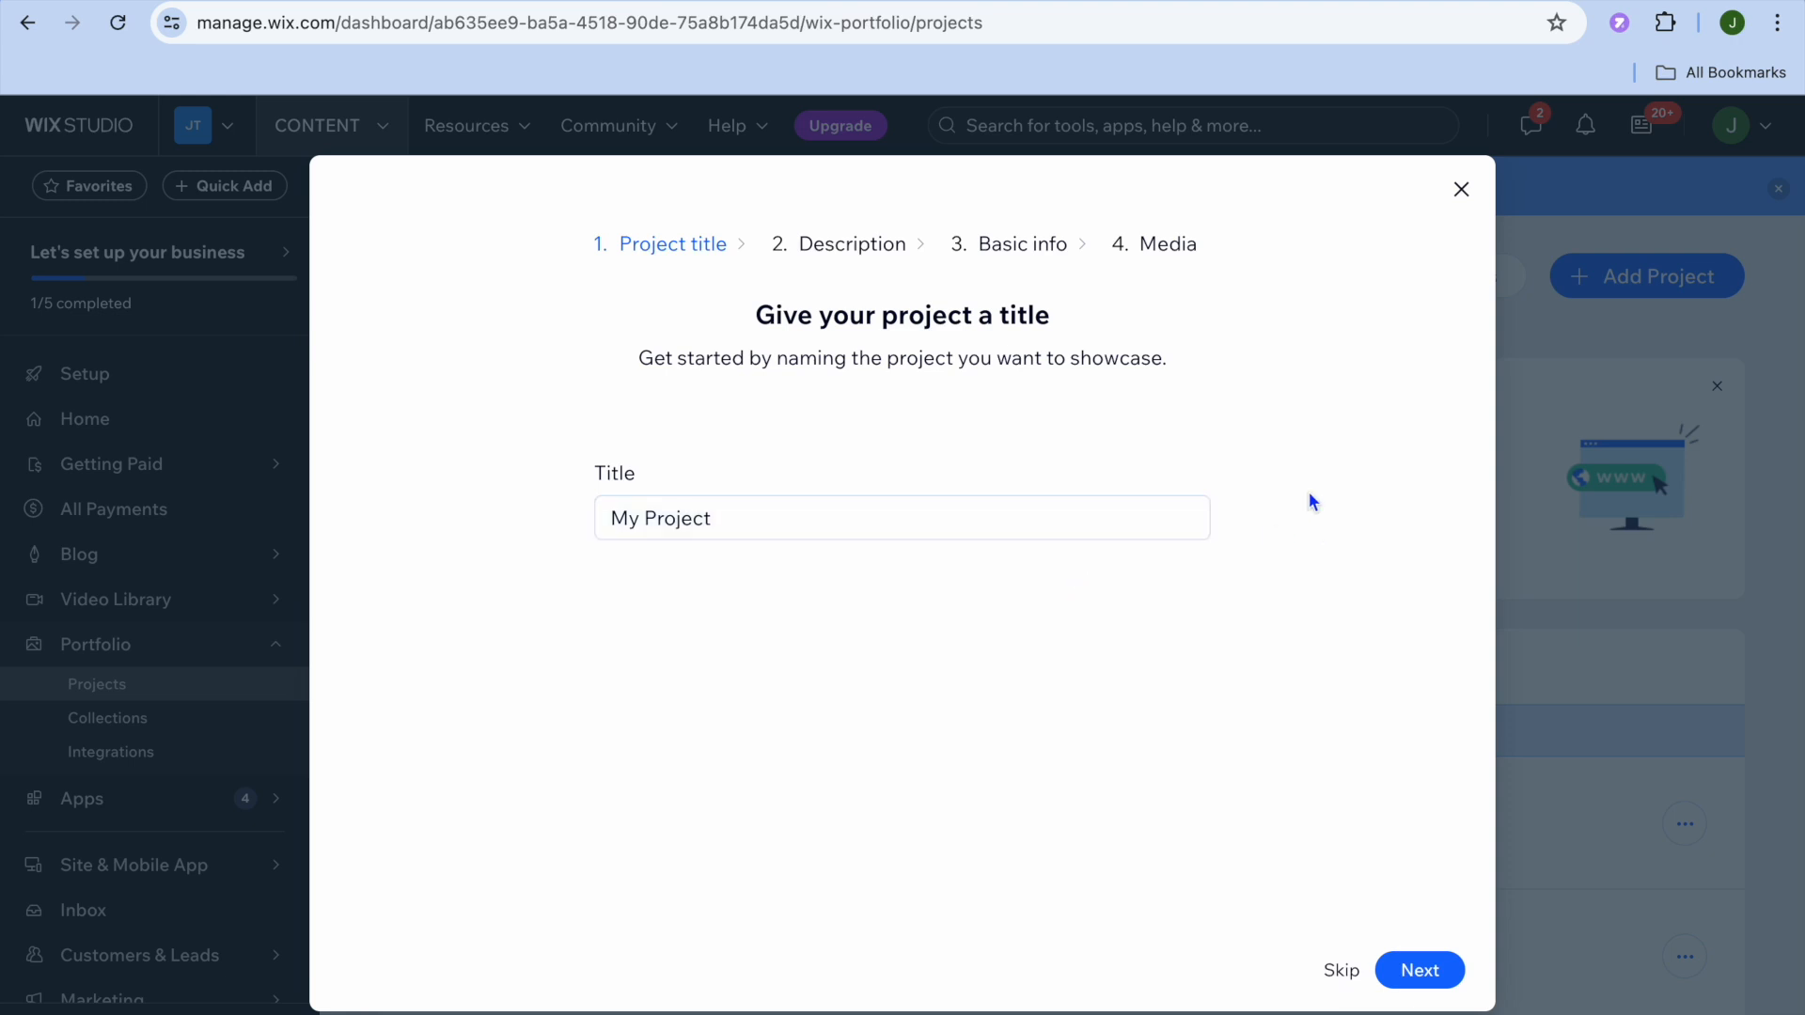
left_click(1460, 189)
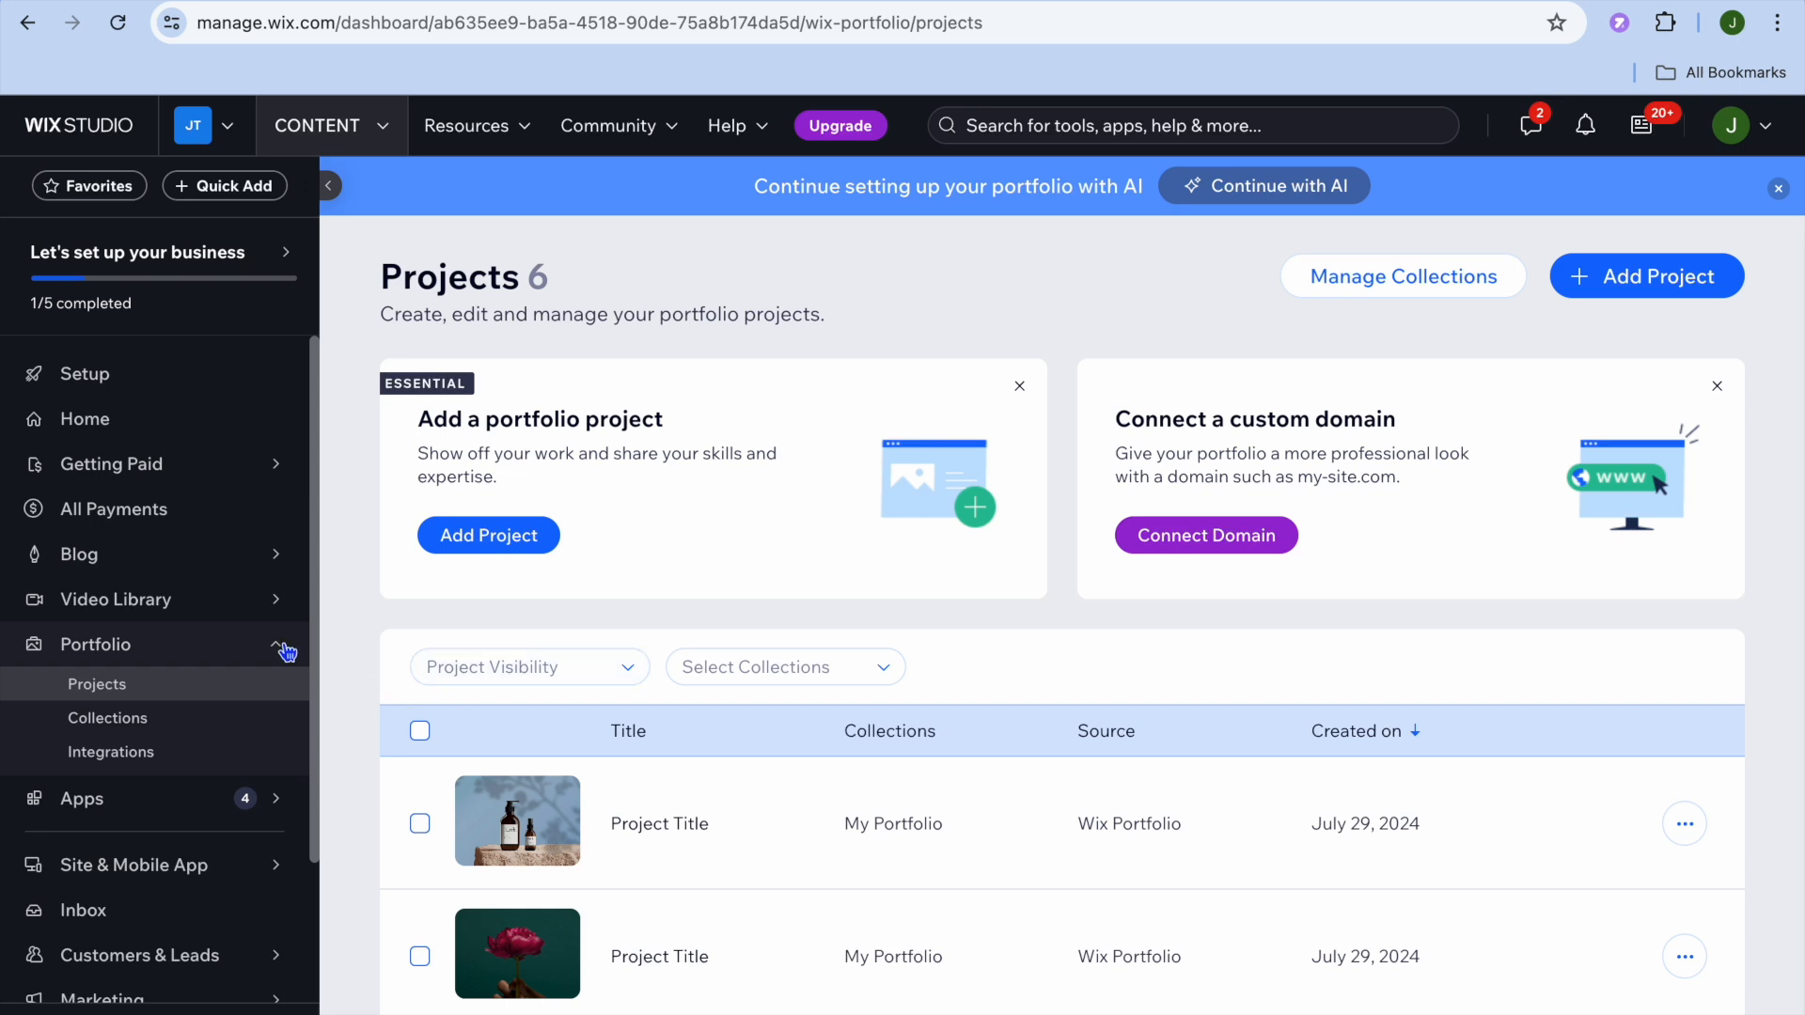
mouse_move(201, 625)
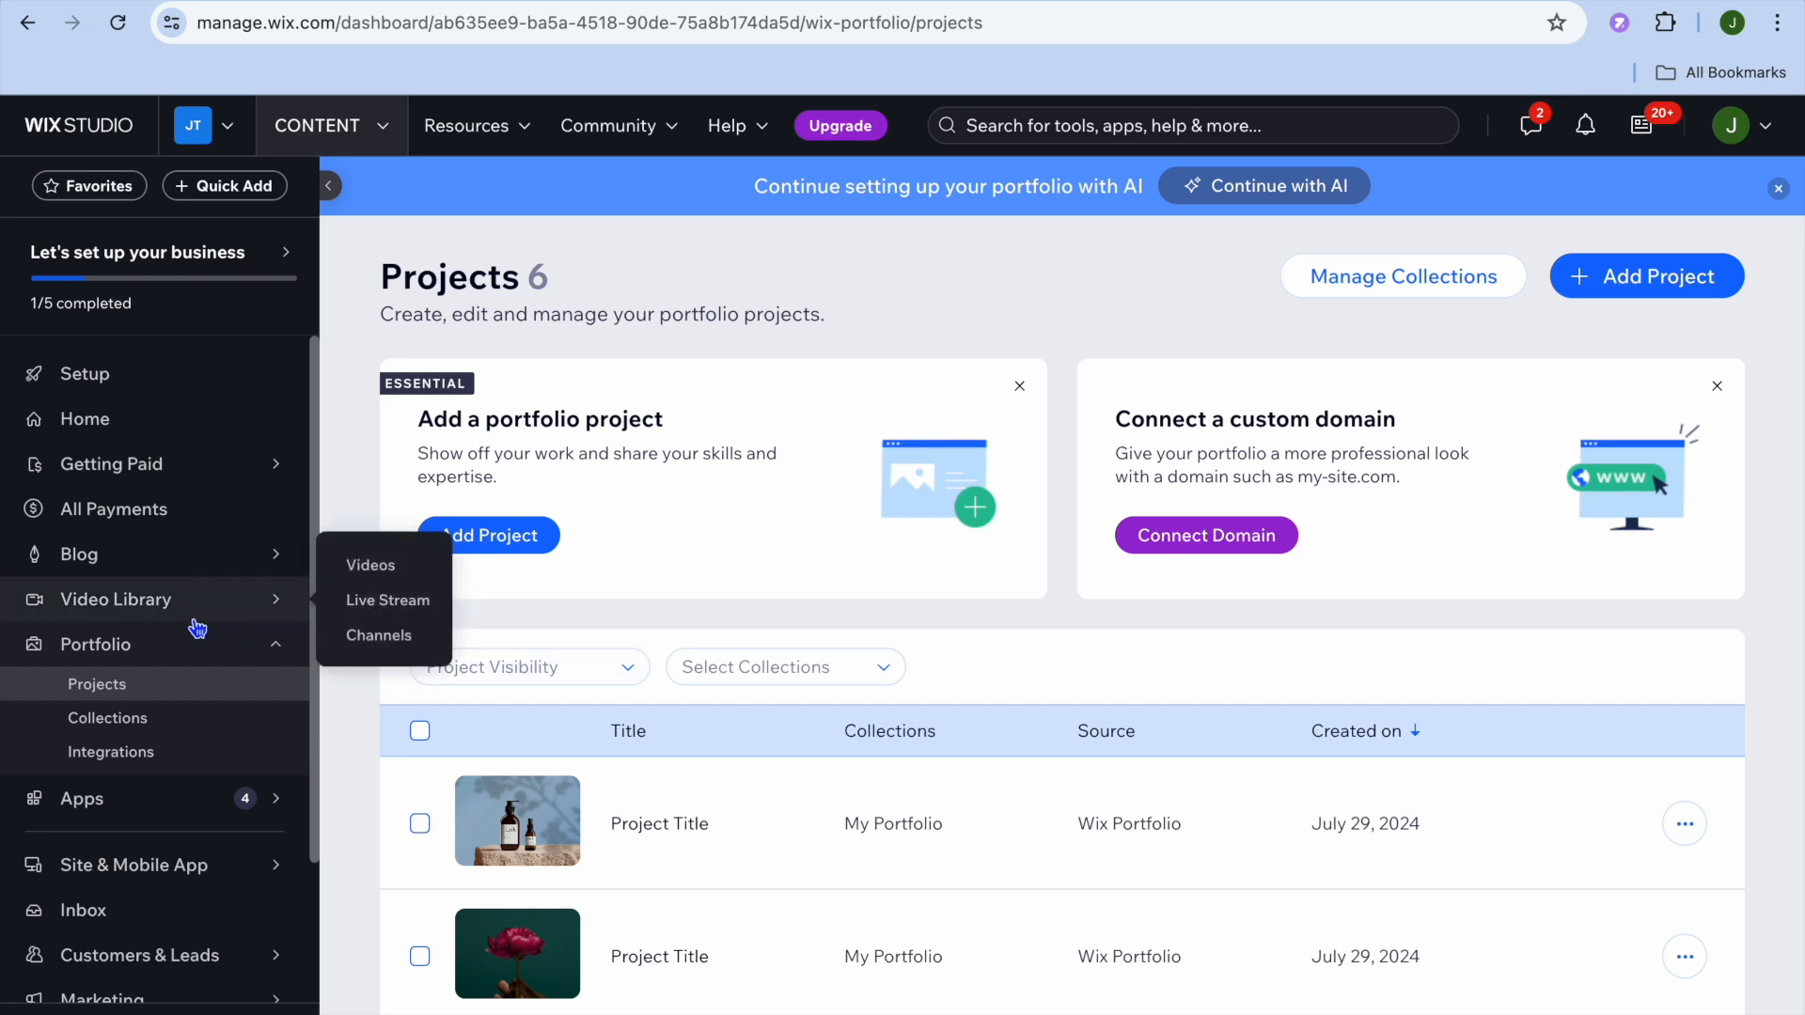
Step: Upload the screen recording .mov from the Desktop into the Video Library
left_click(140, 612)
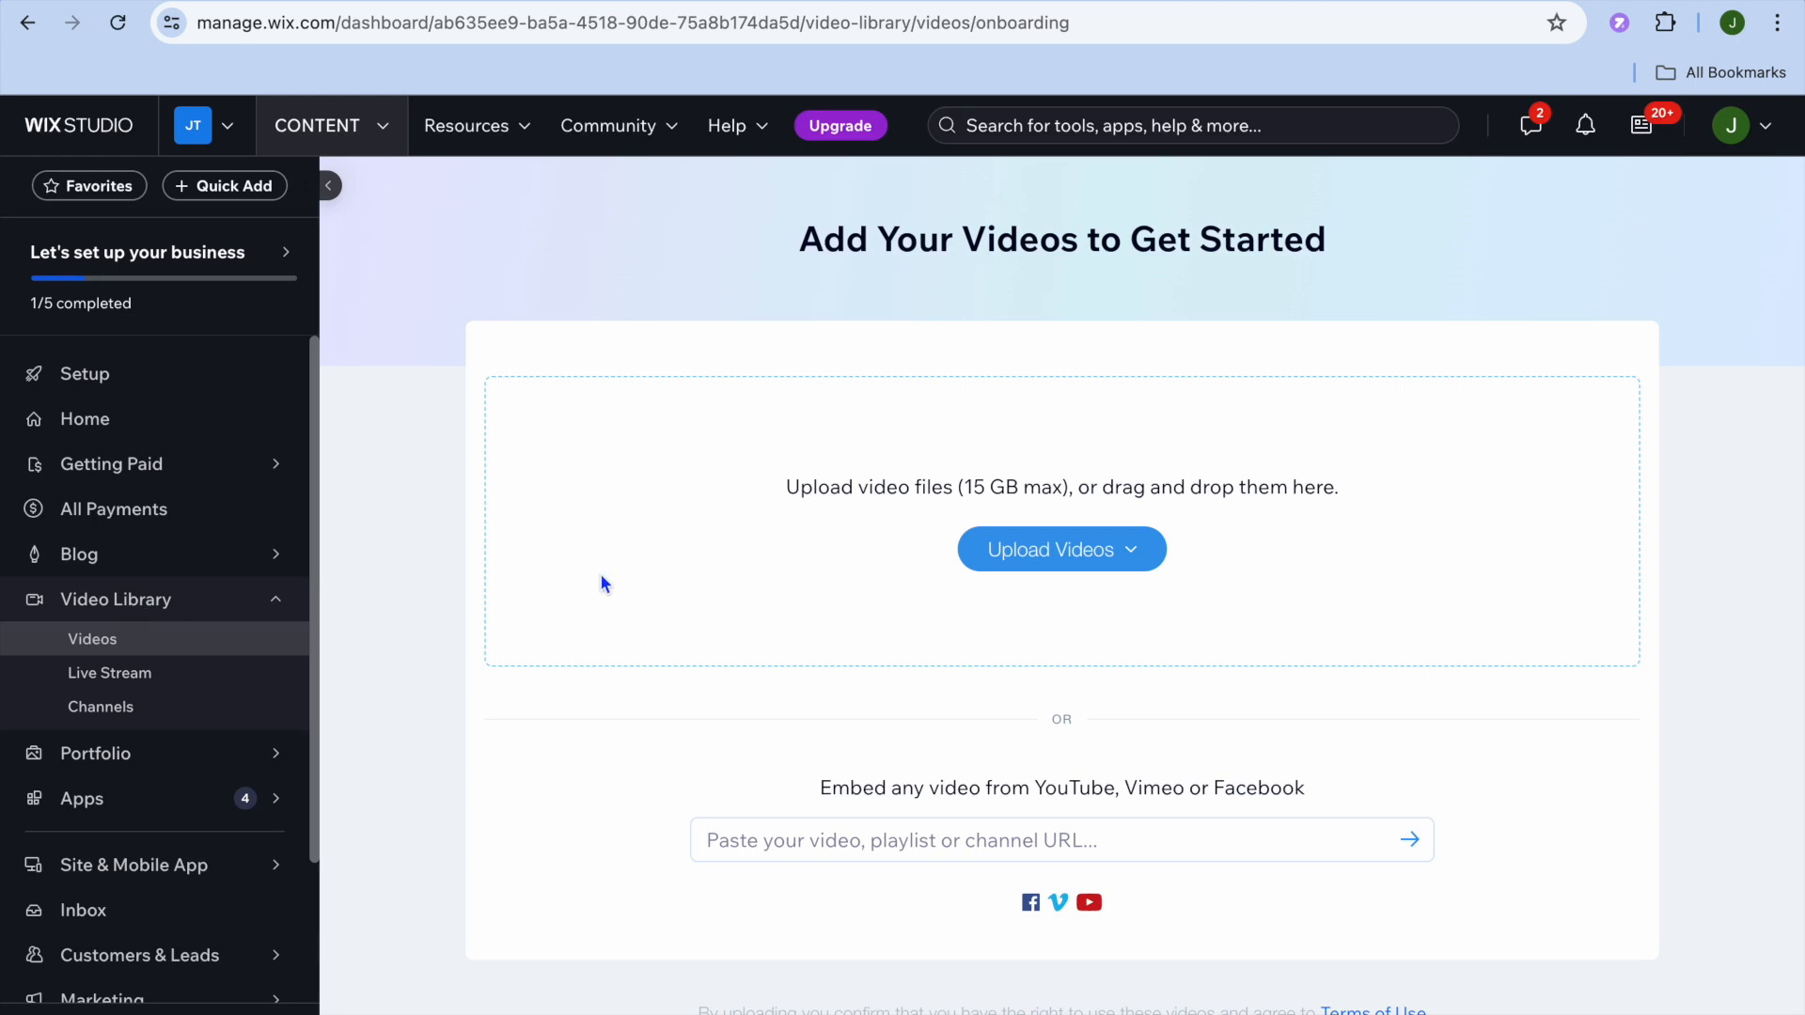
left_click(1082, 550)
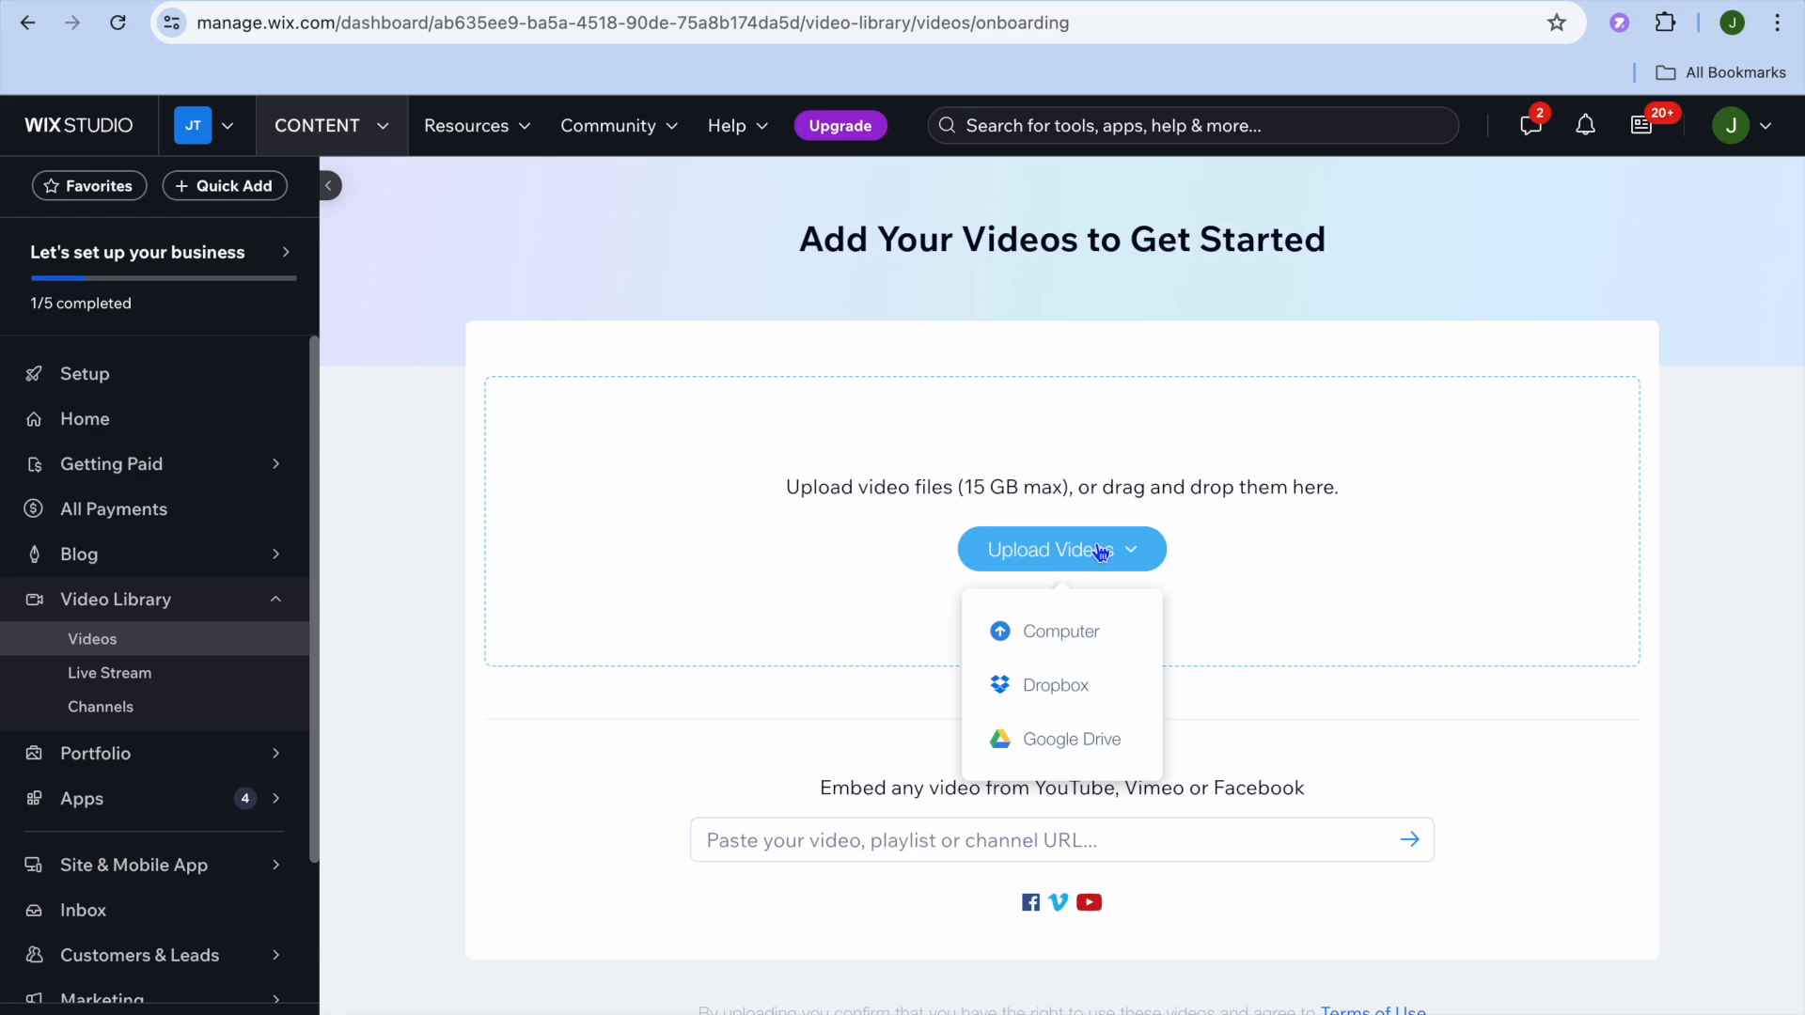
left_click(1098, 551)
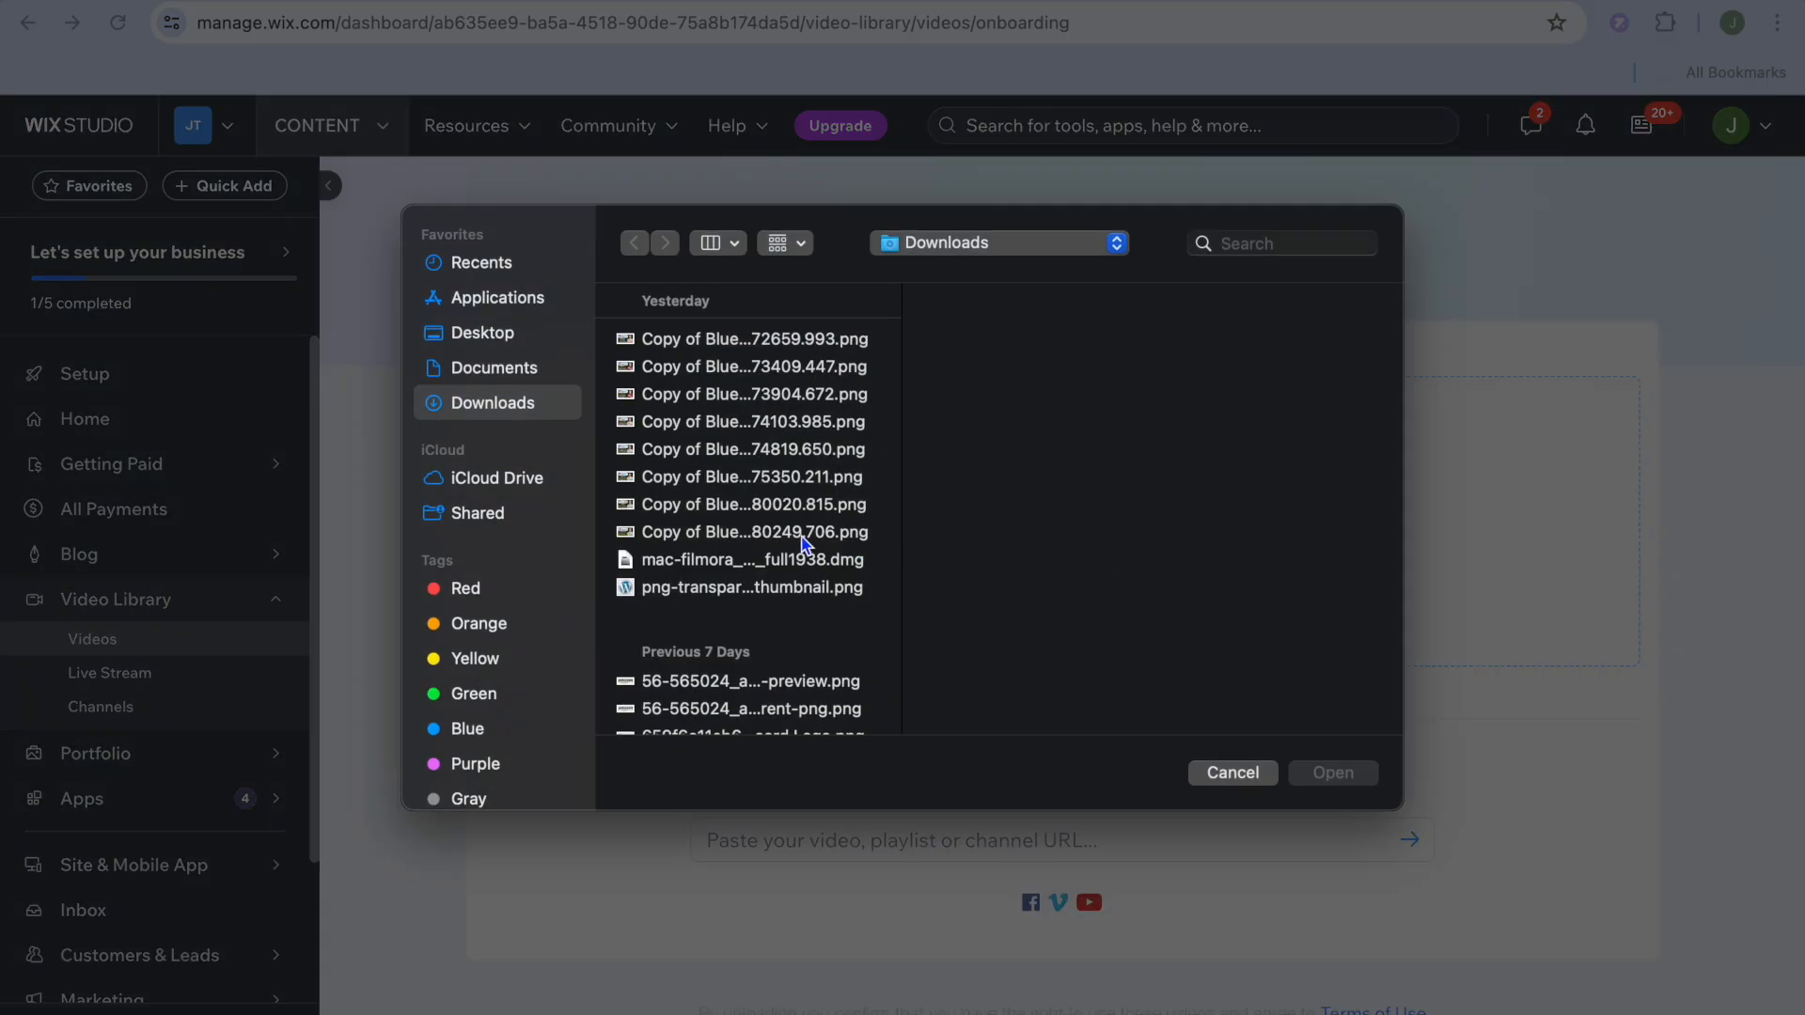
left_click(490, 371)
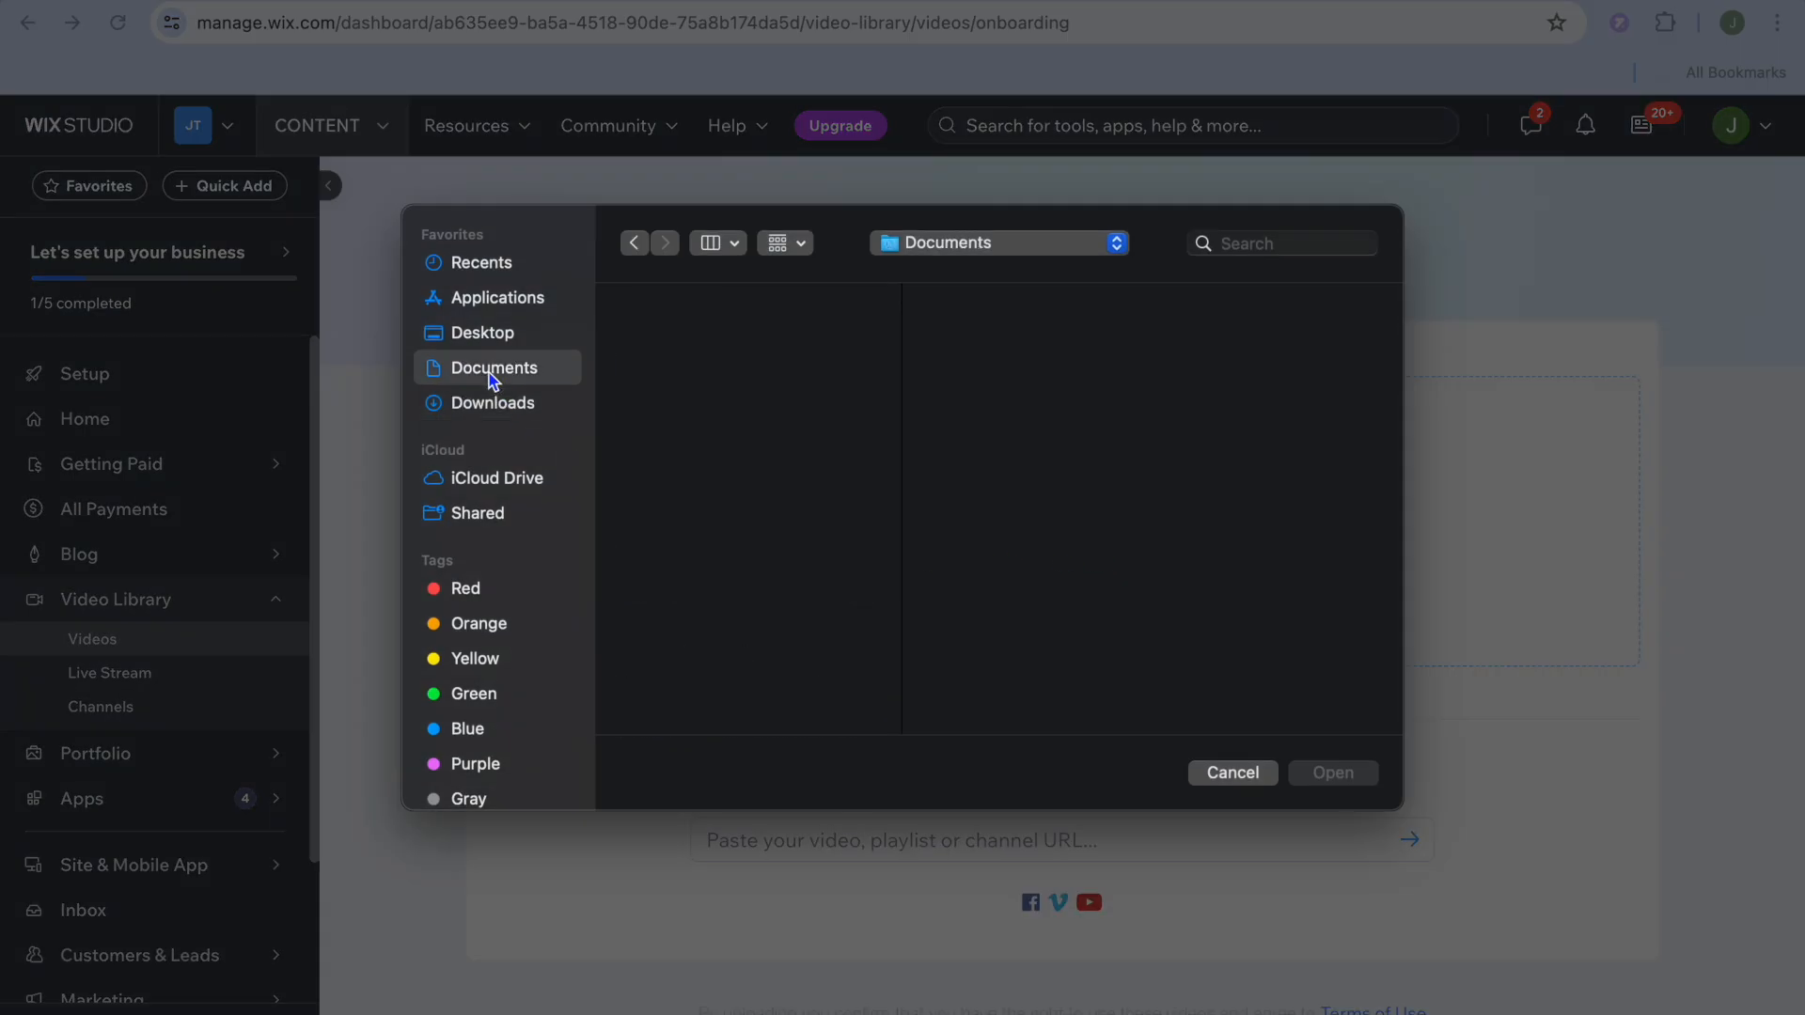
left_click(477, 349)
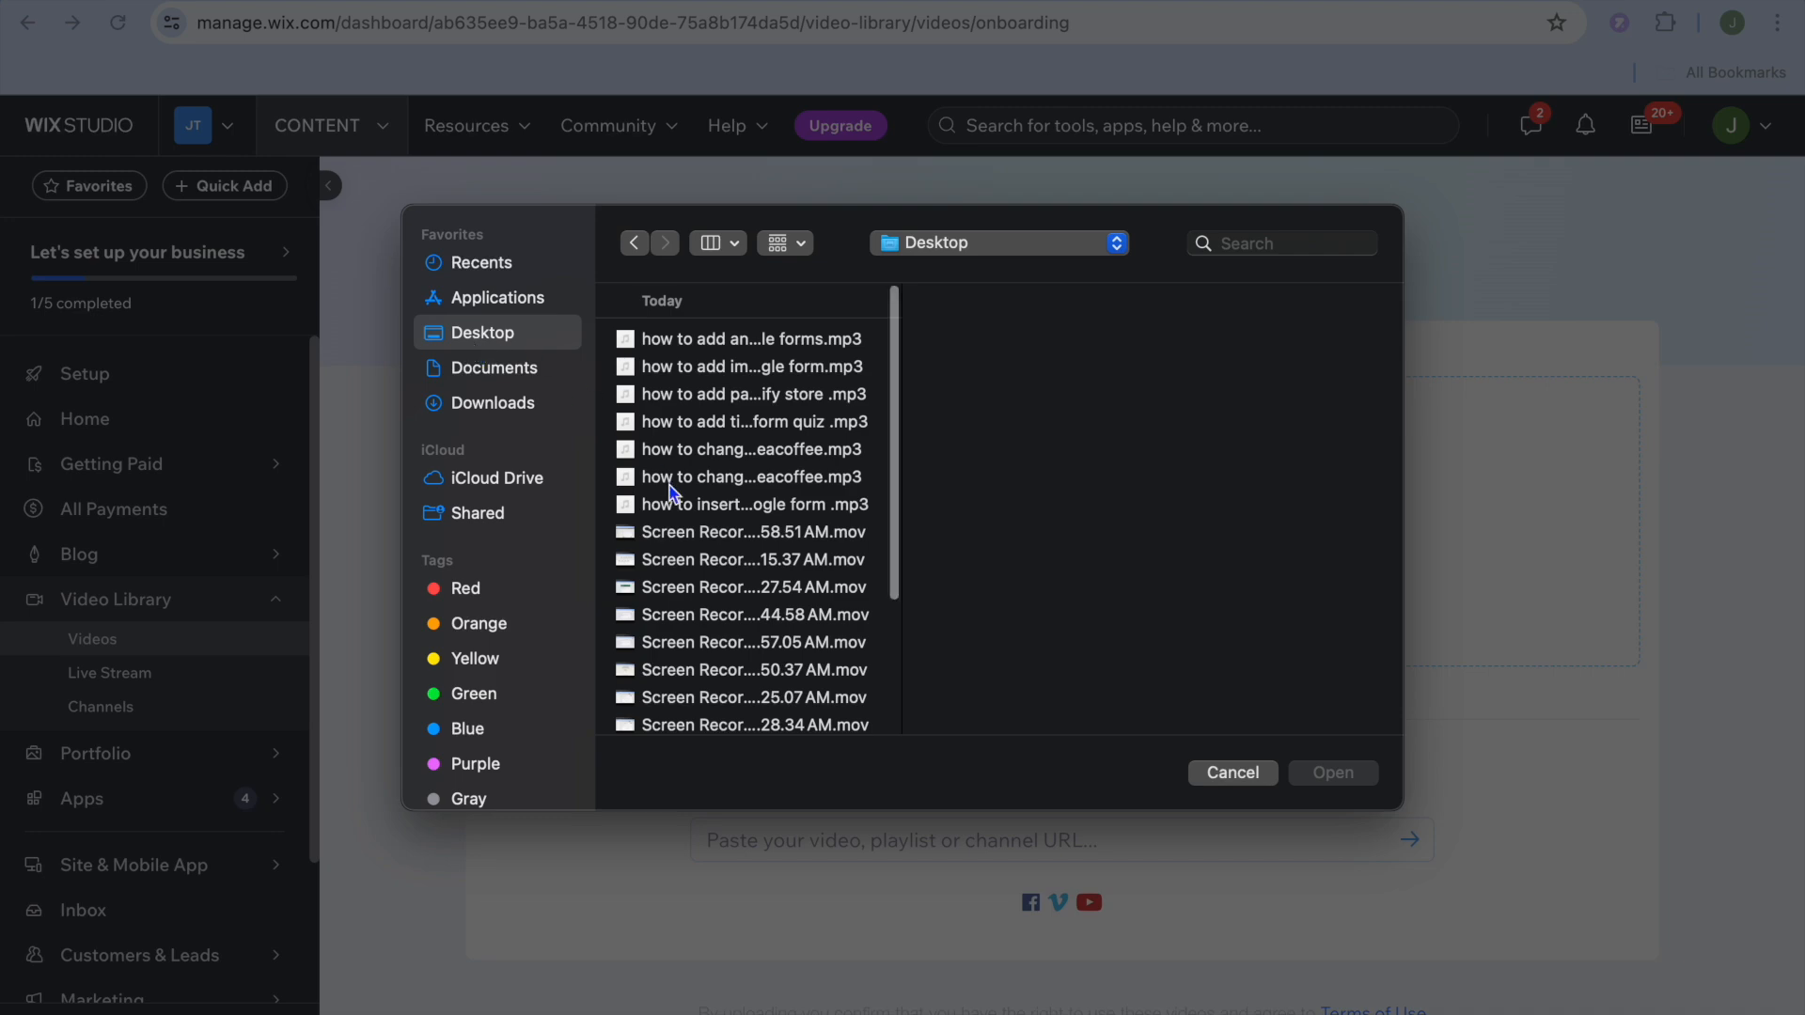
scroll(669, 489, "down", 2)
left_click(714, 480)
left_click(1331, 884)
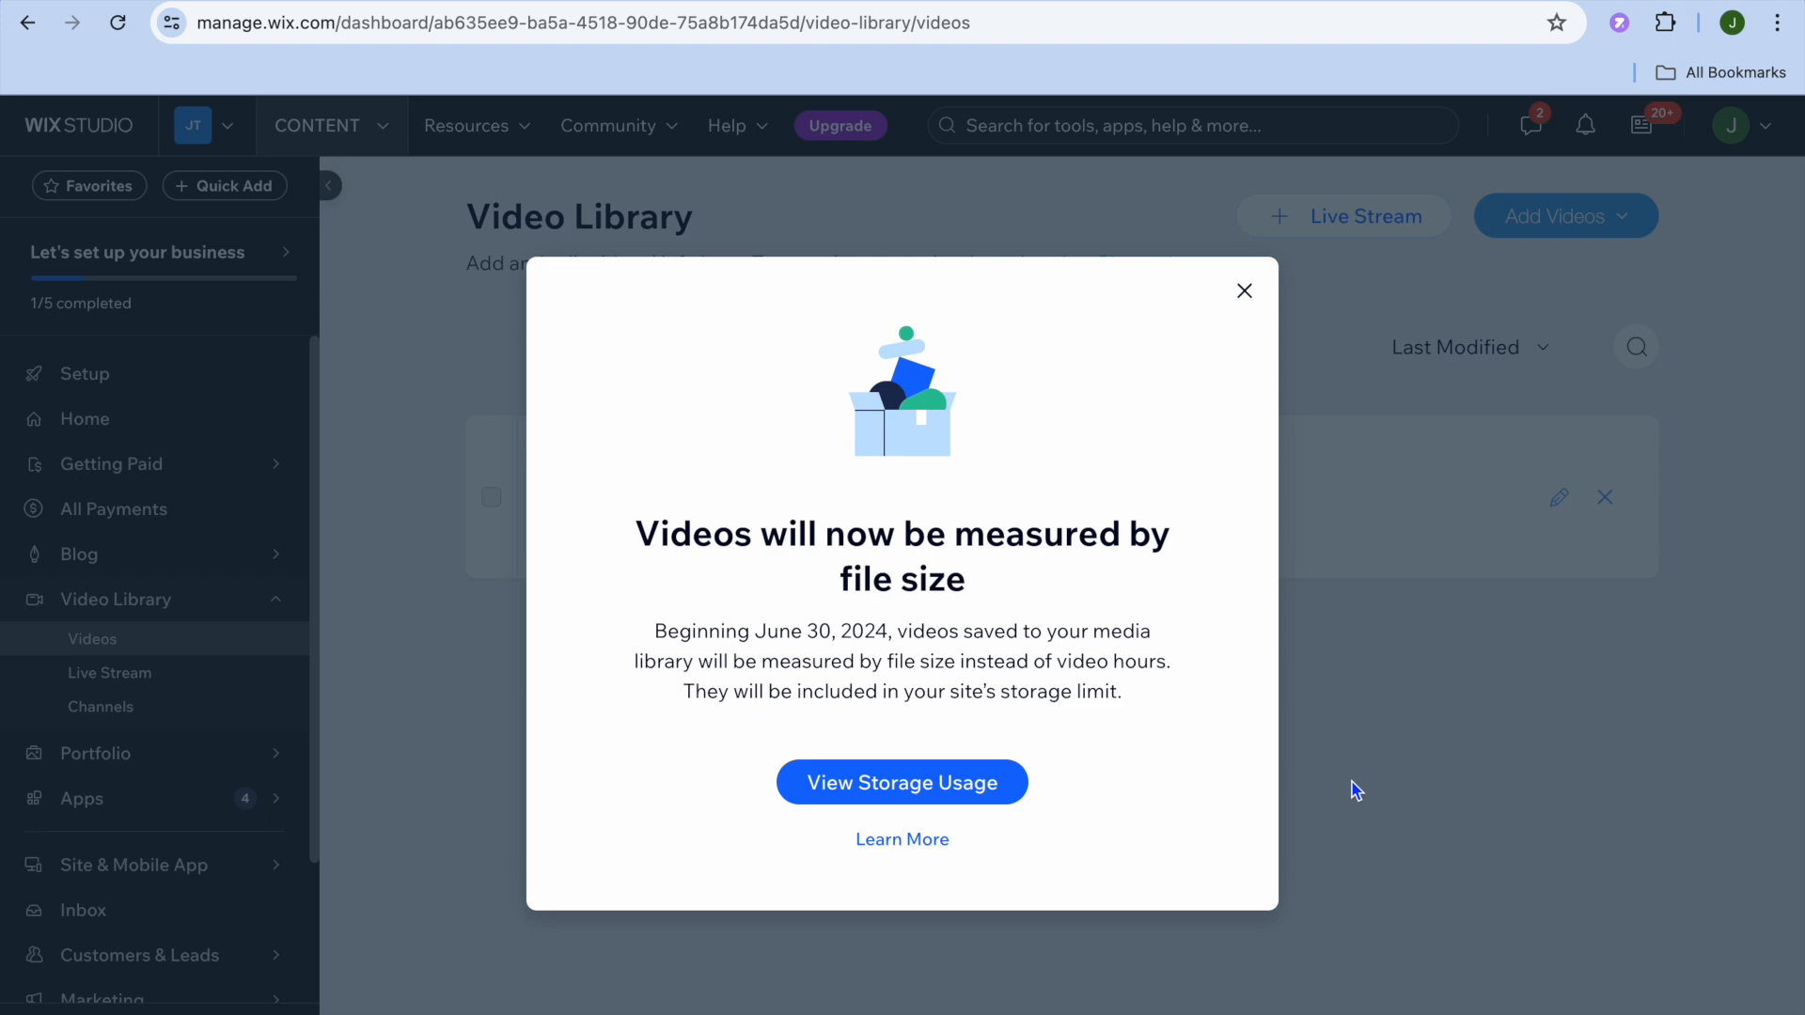
Step: Dismiss the file-size notice and open the uploading video's info editor, scrolling to pricing
left_click(1241, 288)
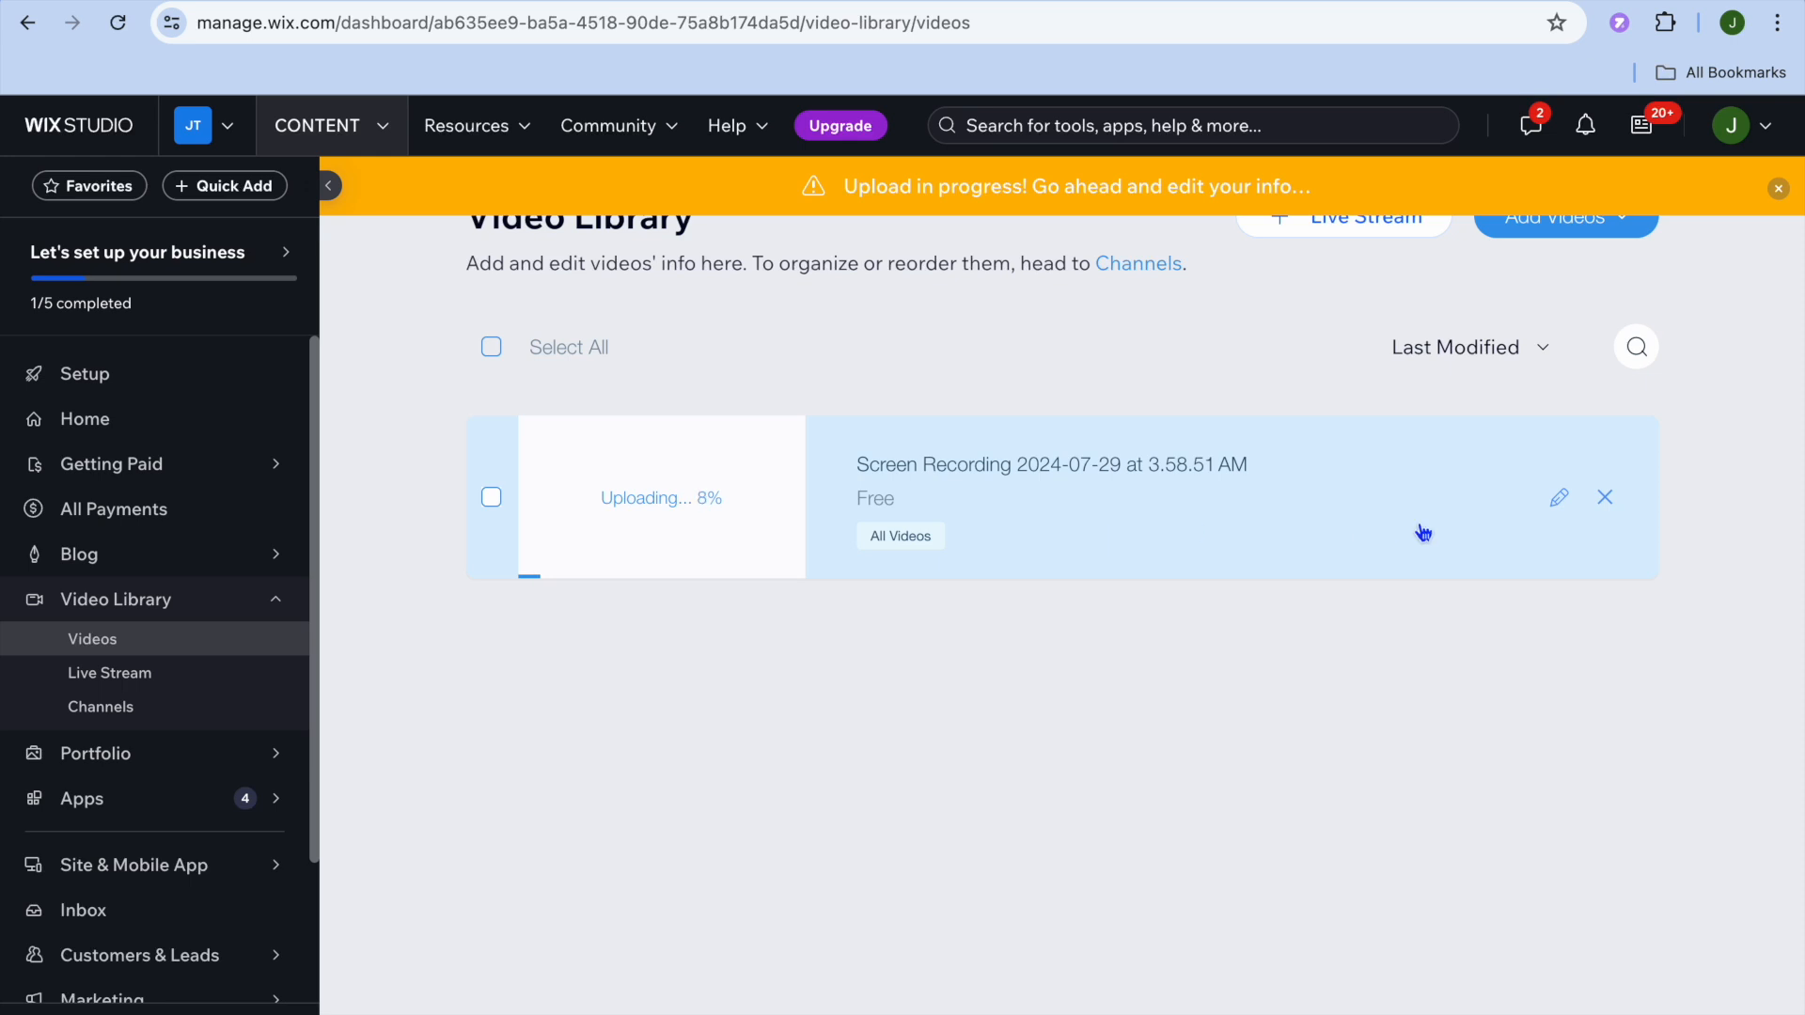
left_click(1559, 497)
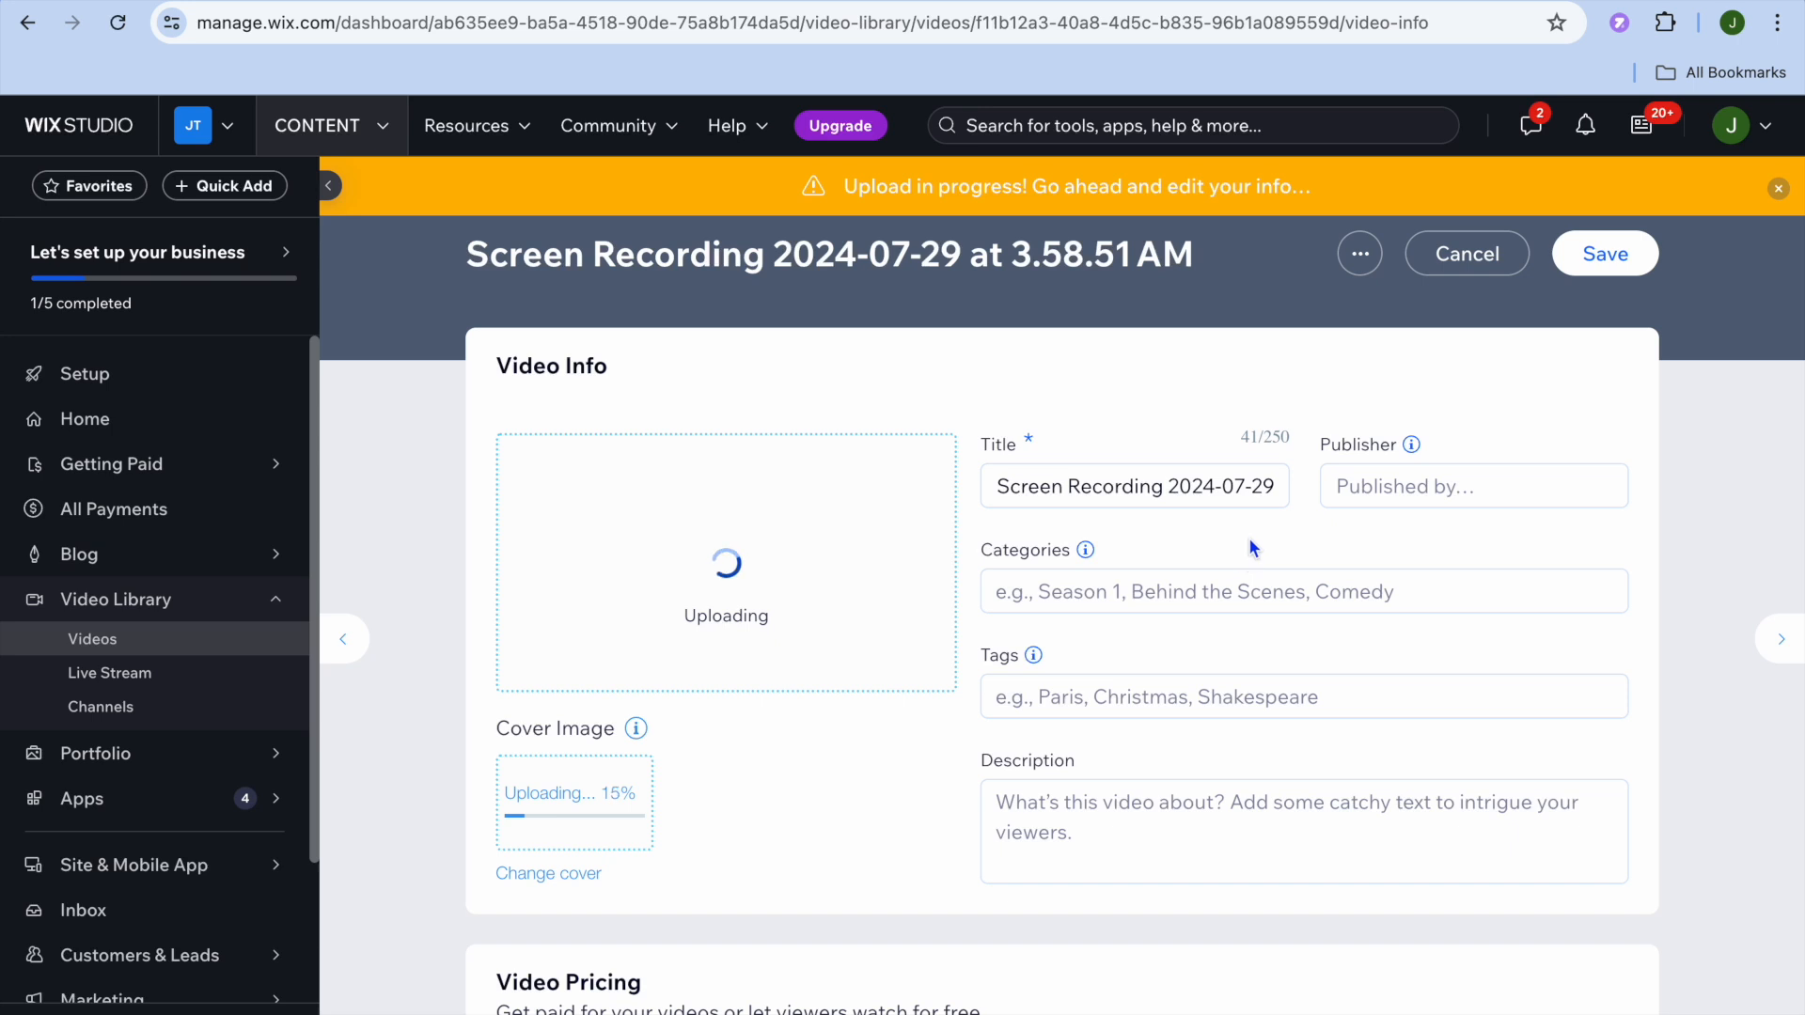
triple_click(1229, 489)
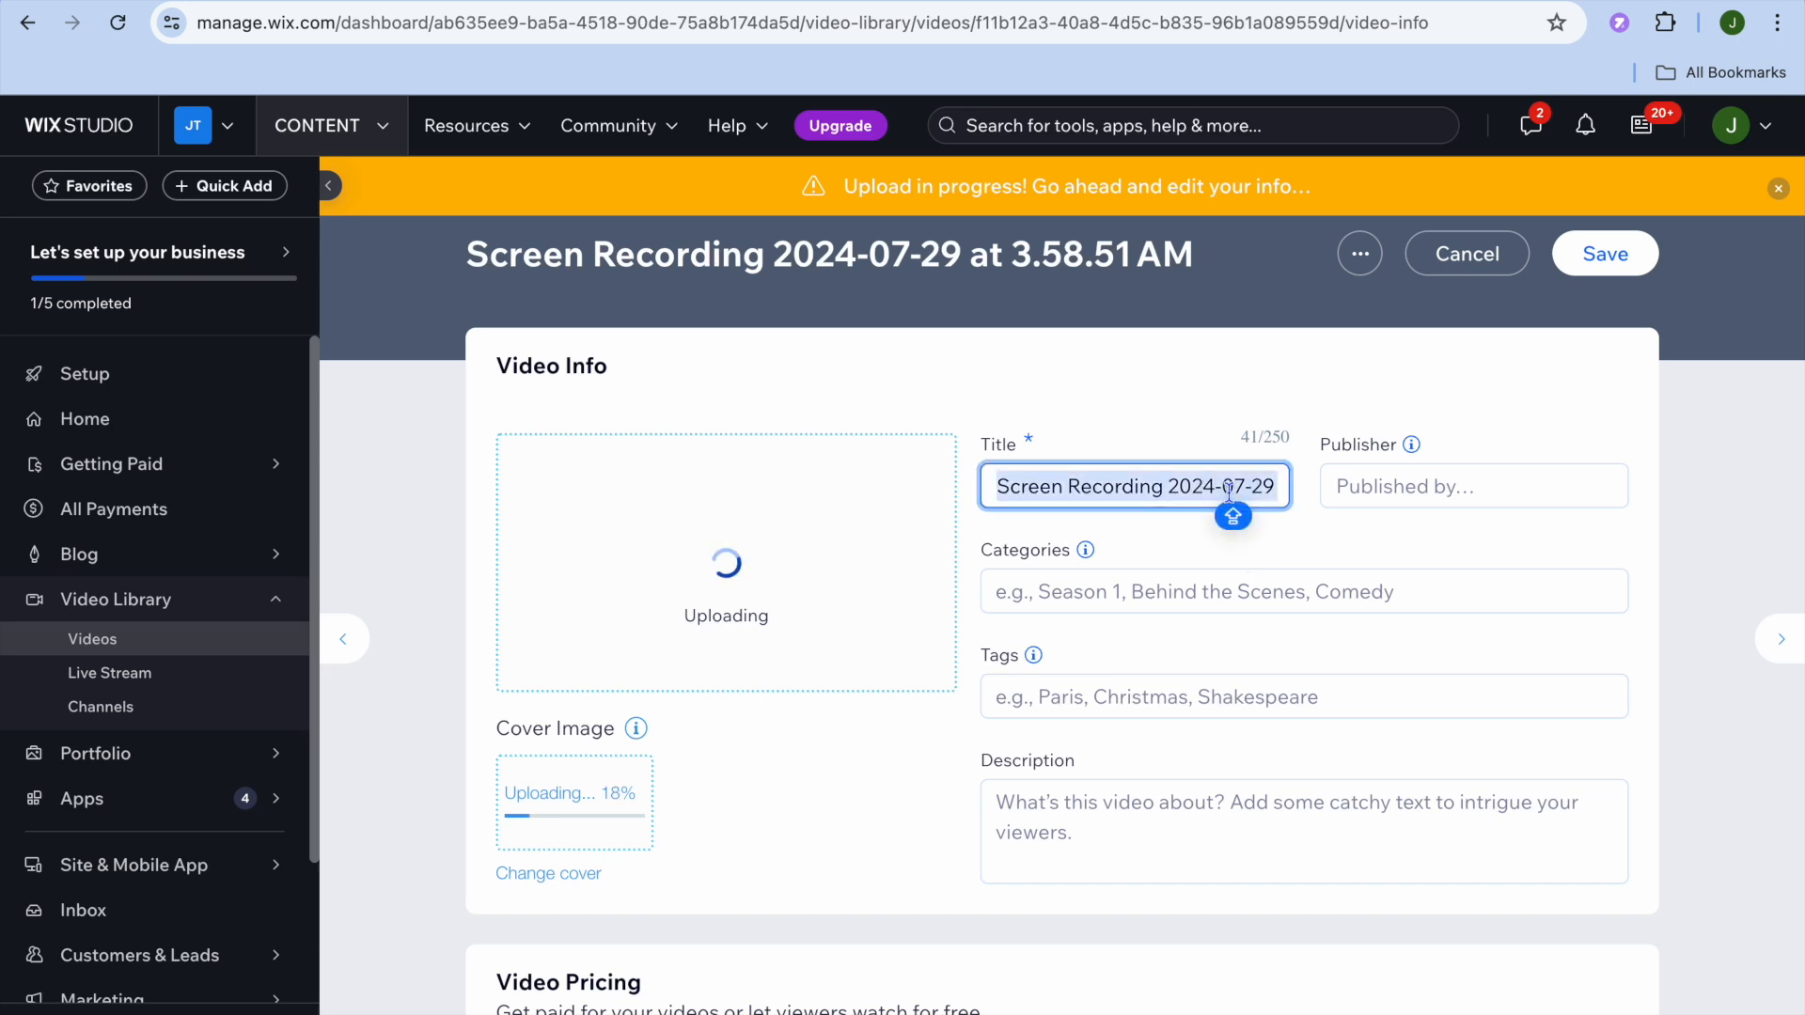
left_click(1363, 489)
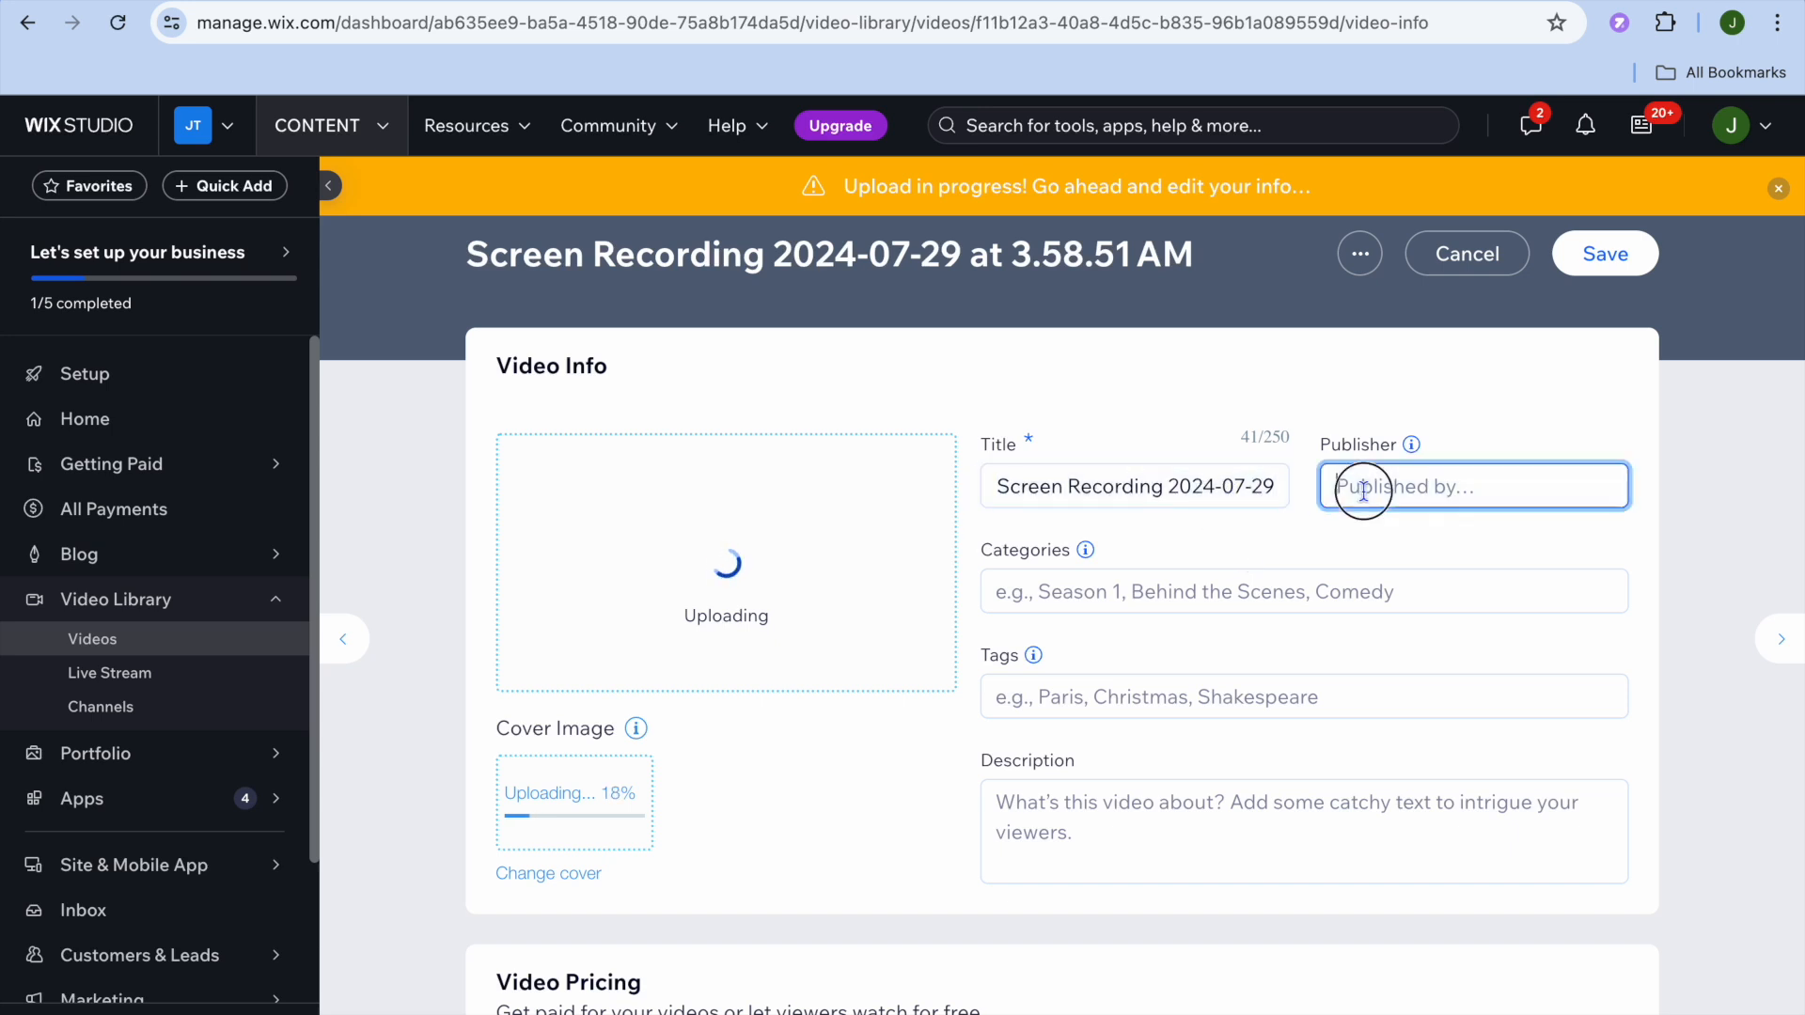
left_click(1038, 584)
left_click(1087, 693)
left_click(1095, 809)
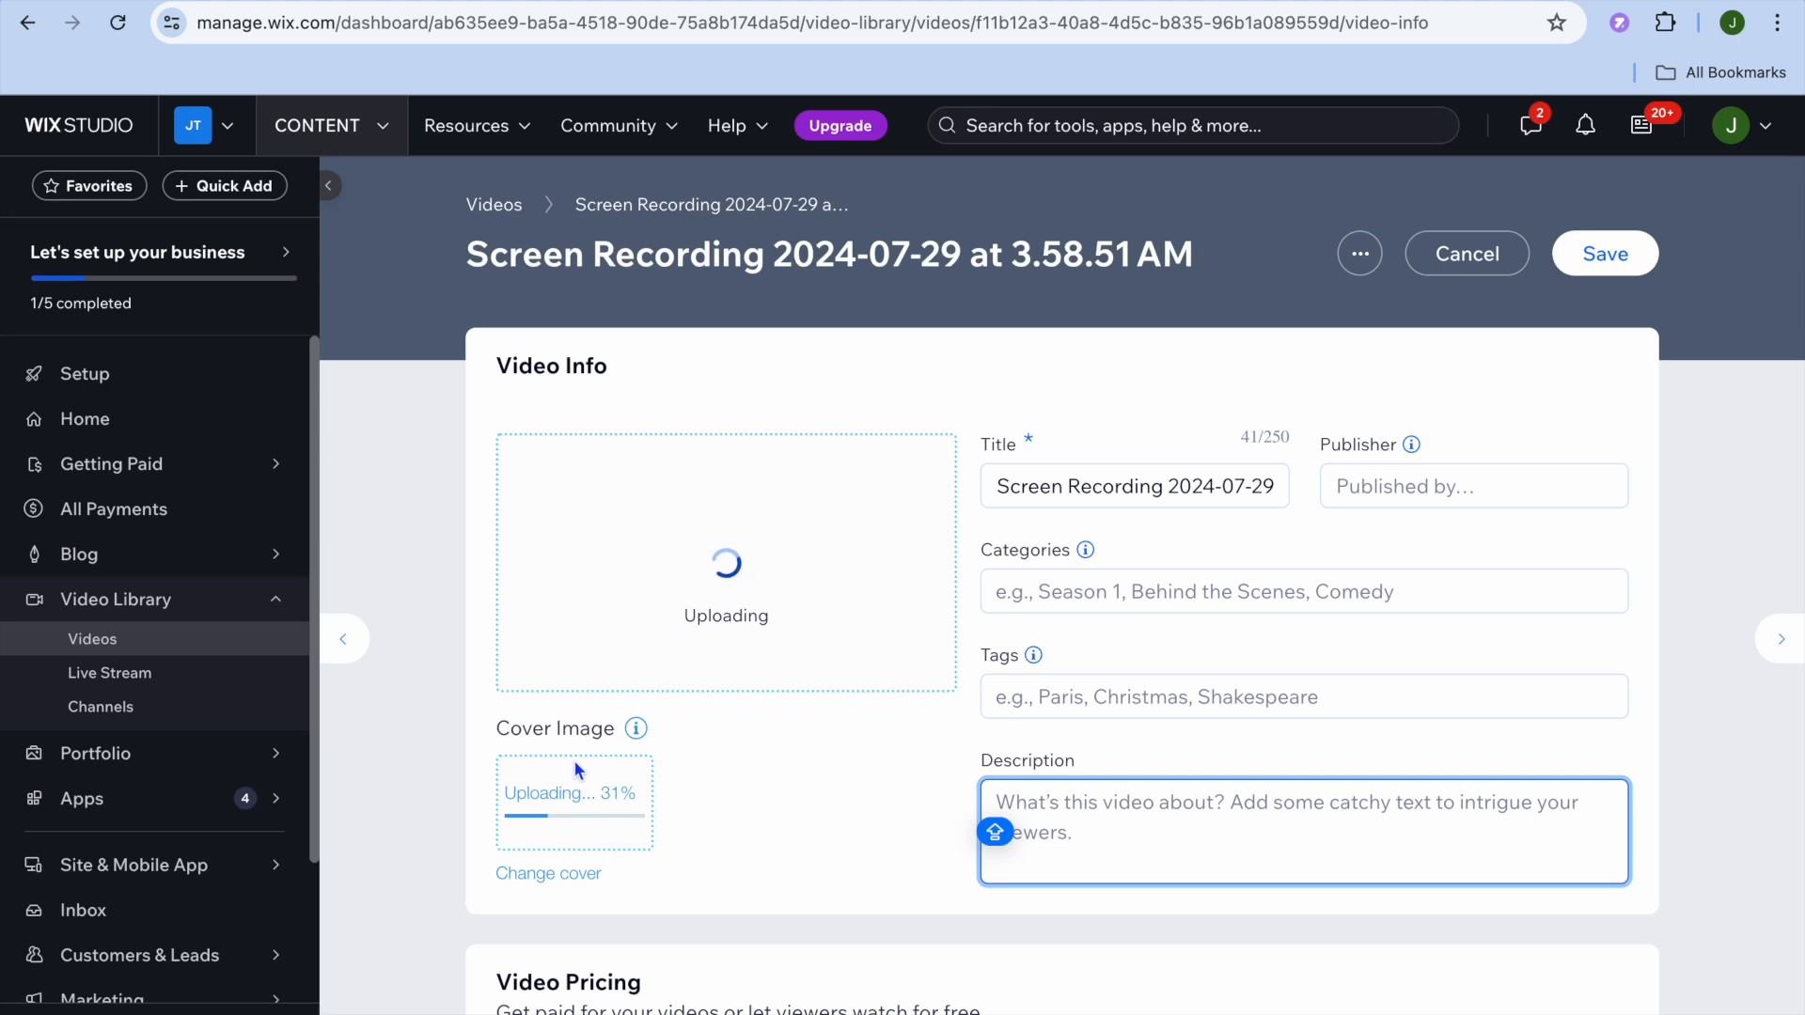
scroll(568, 778, "down", 4)
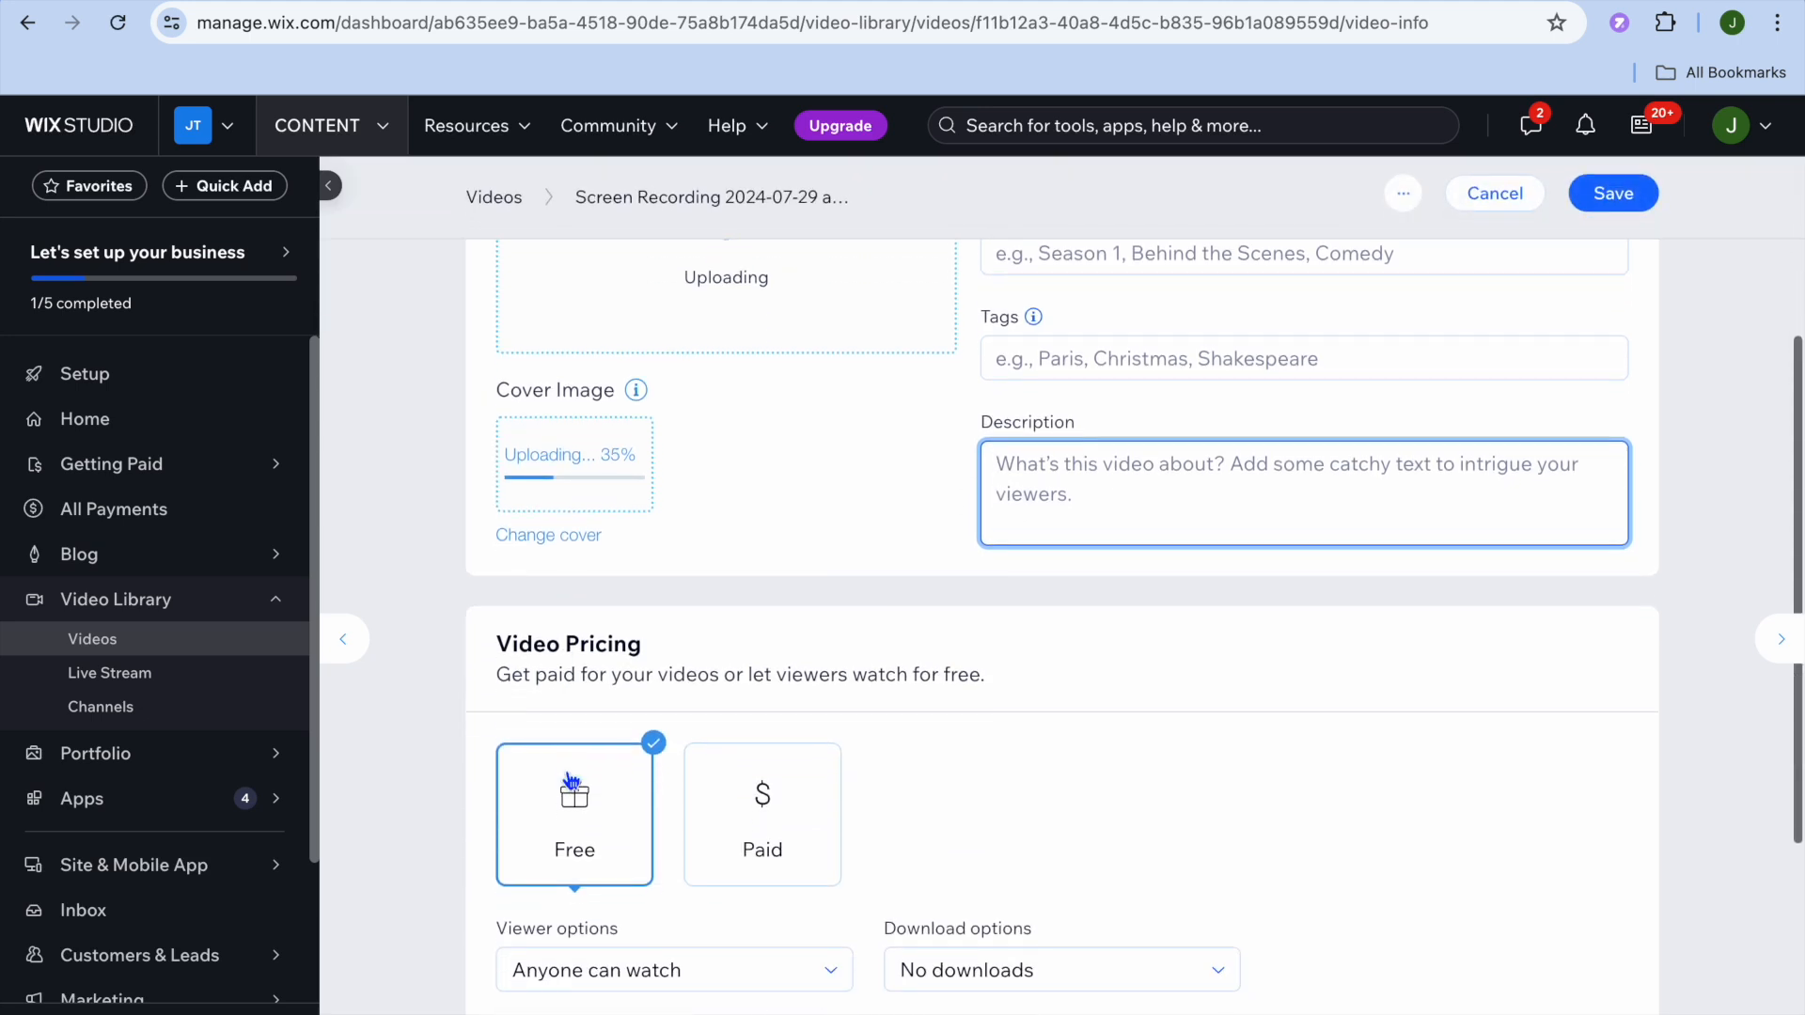
scroll(570, 780, "down", 1)
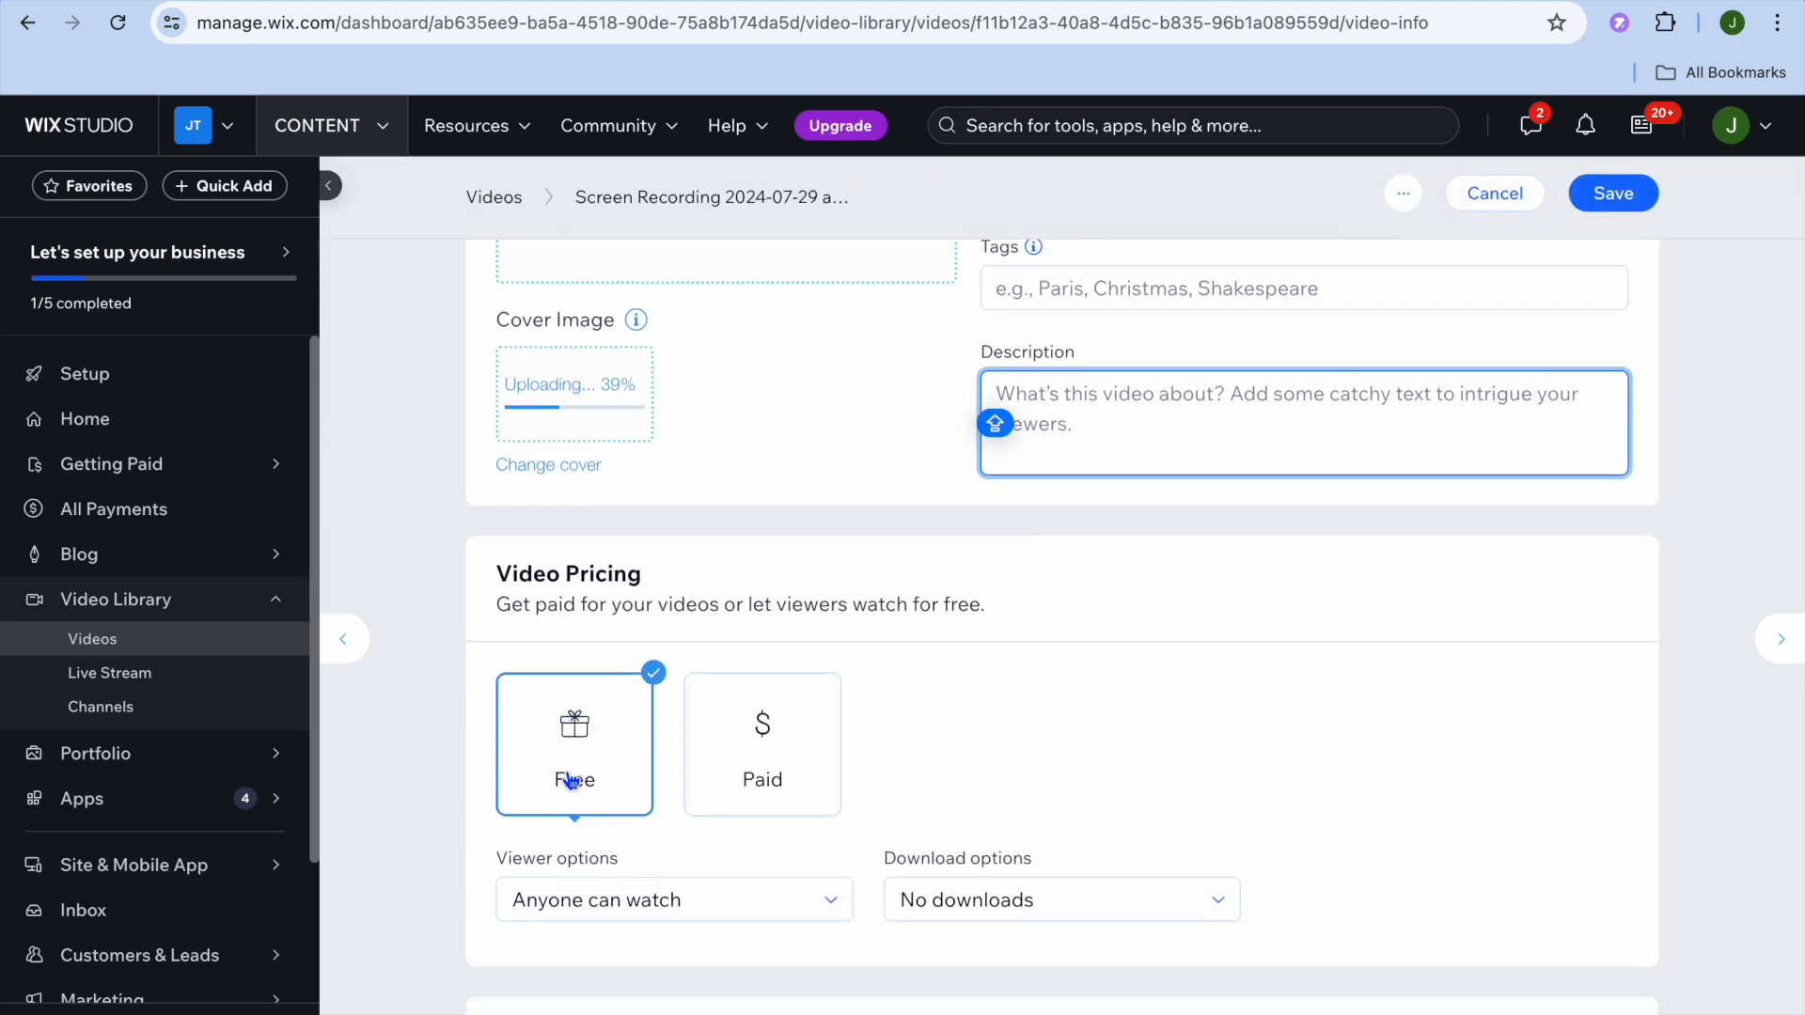
Step: Try making the video paid at 2.99, viewing download options and toggling rental on and off
left_click(776, 759)
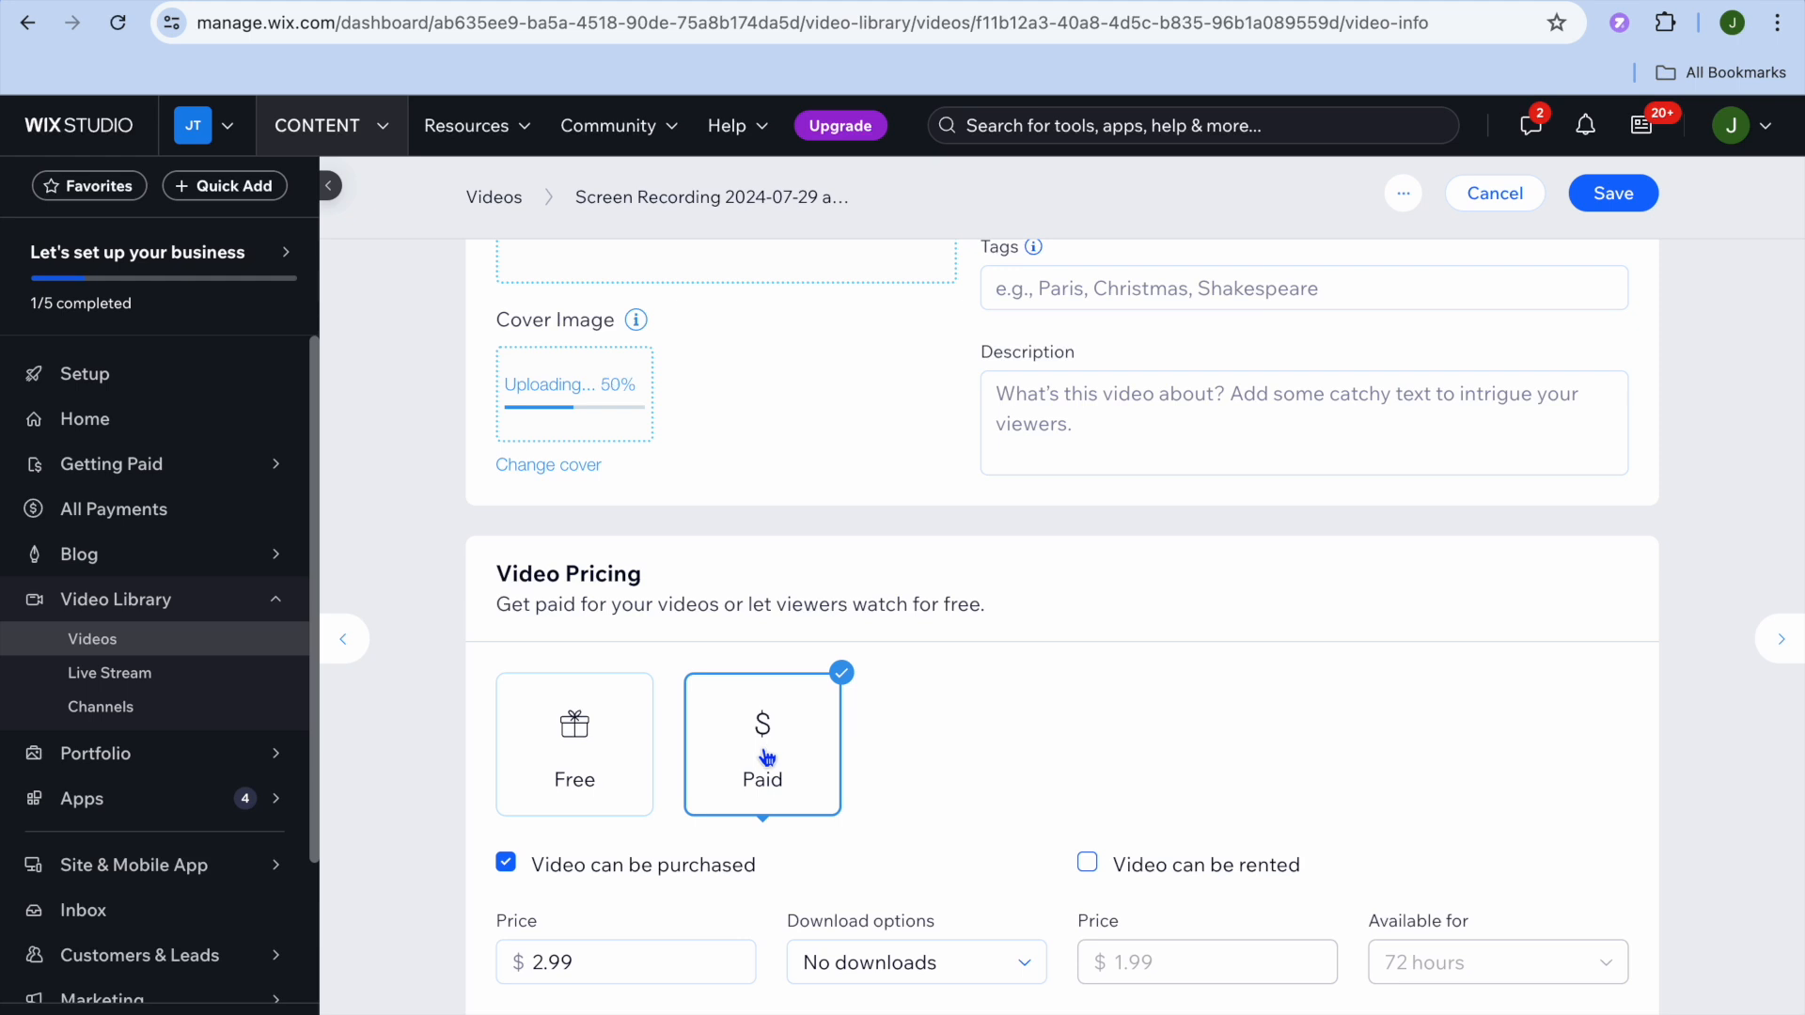
scroll(768, 758, "down", 2)
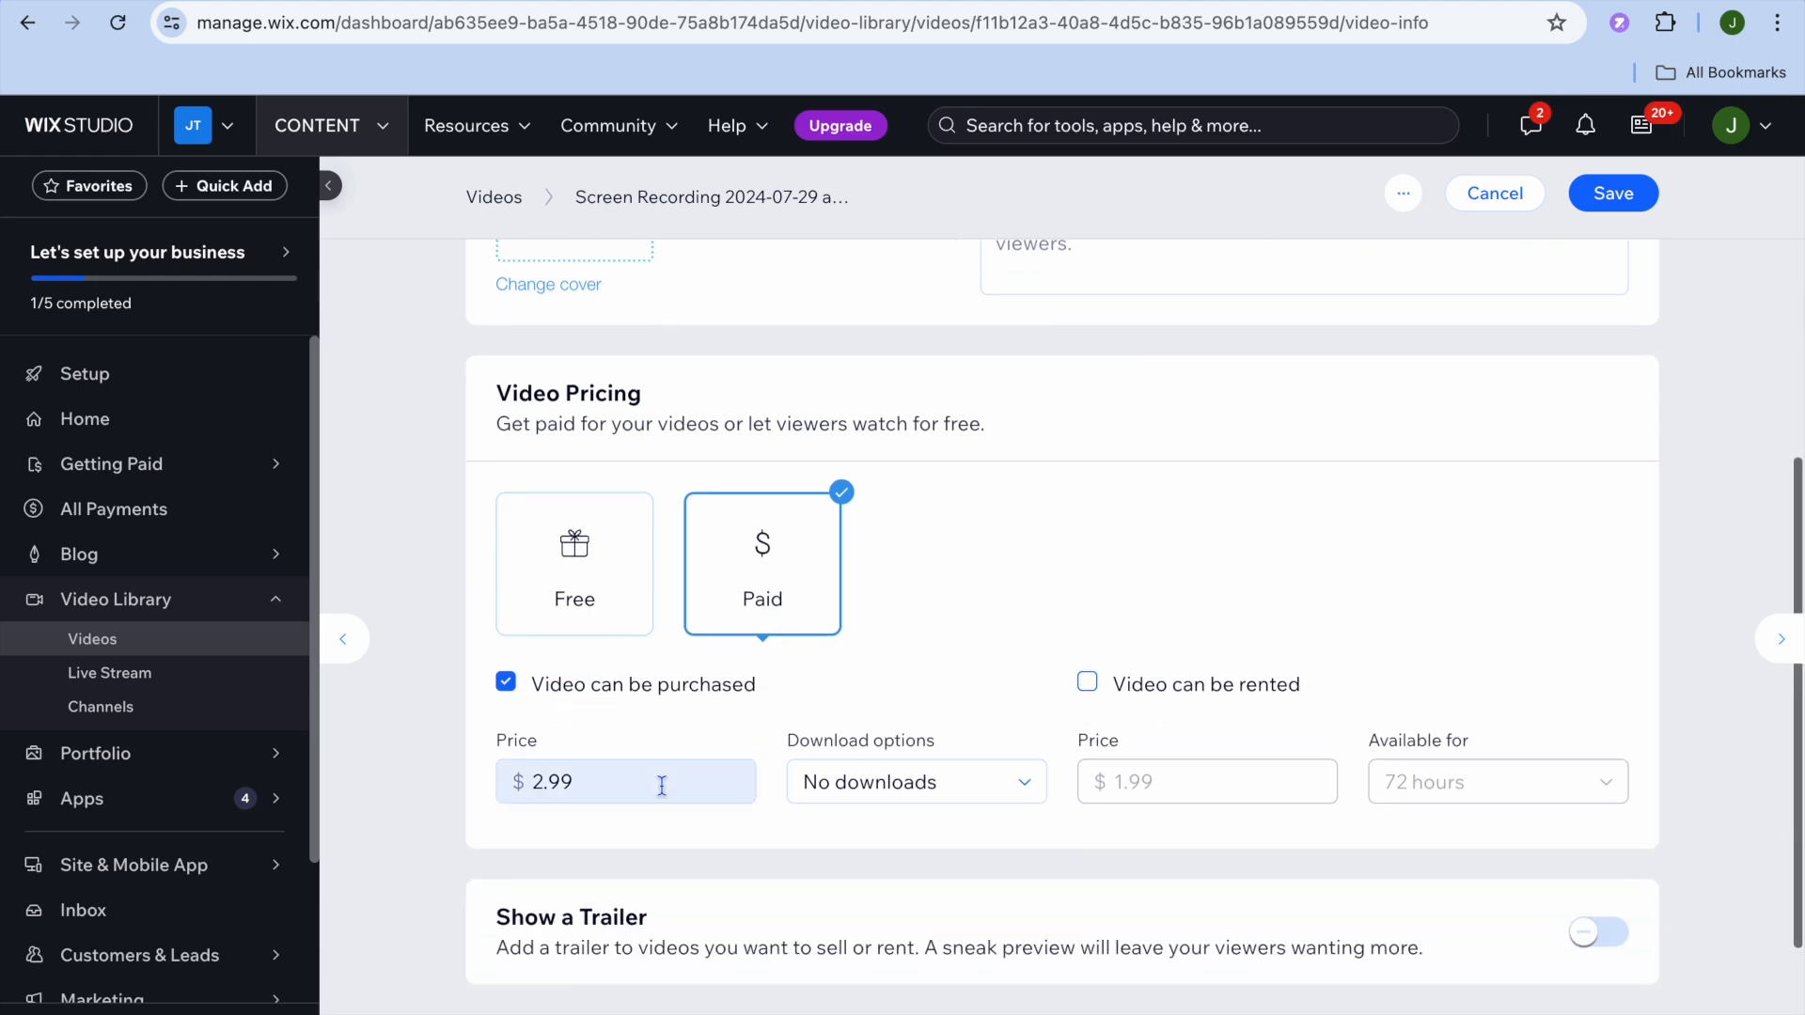
double_click(576, 781)
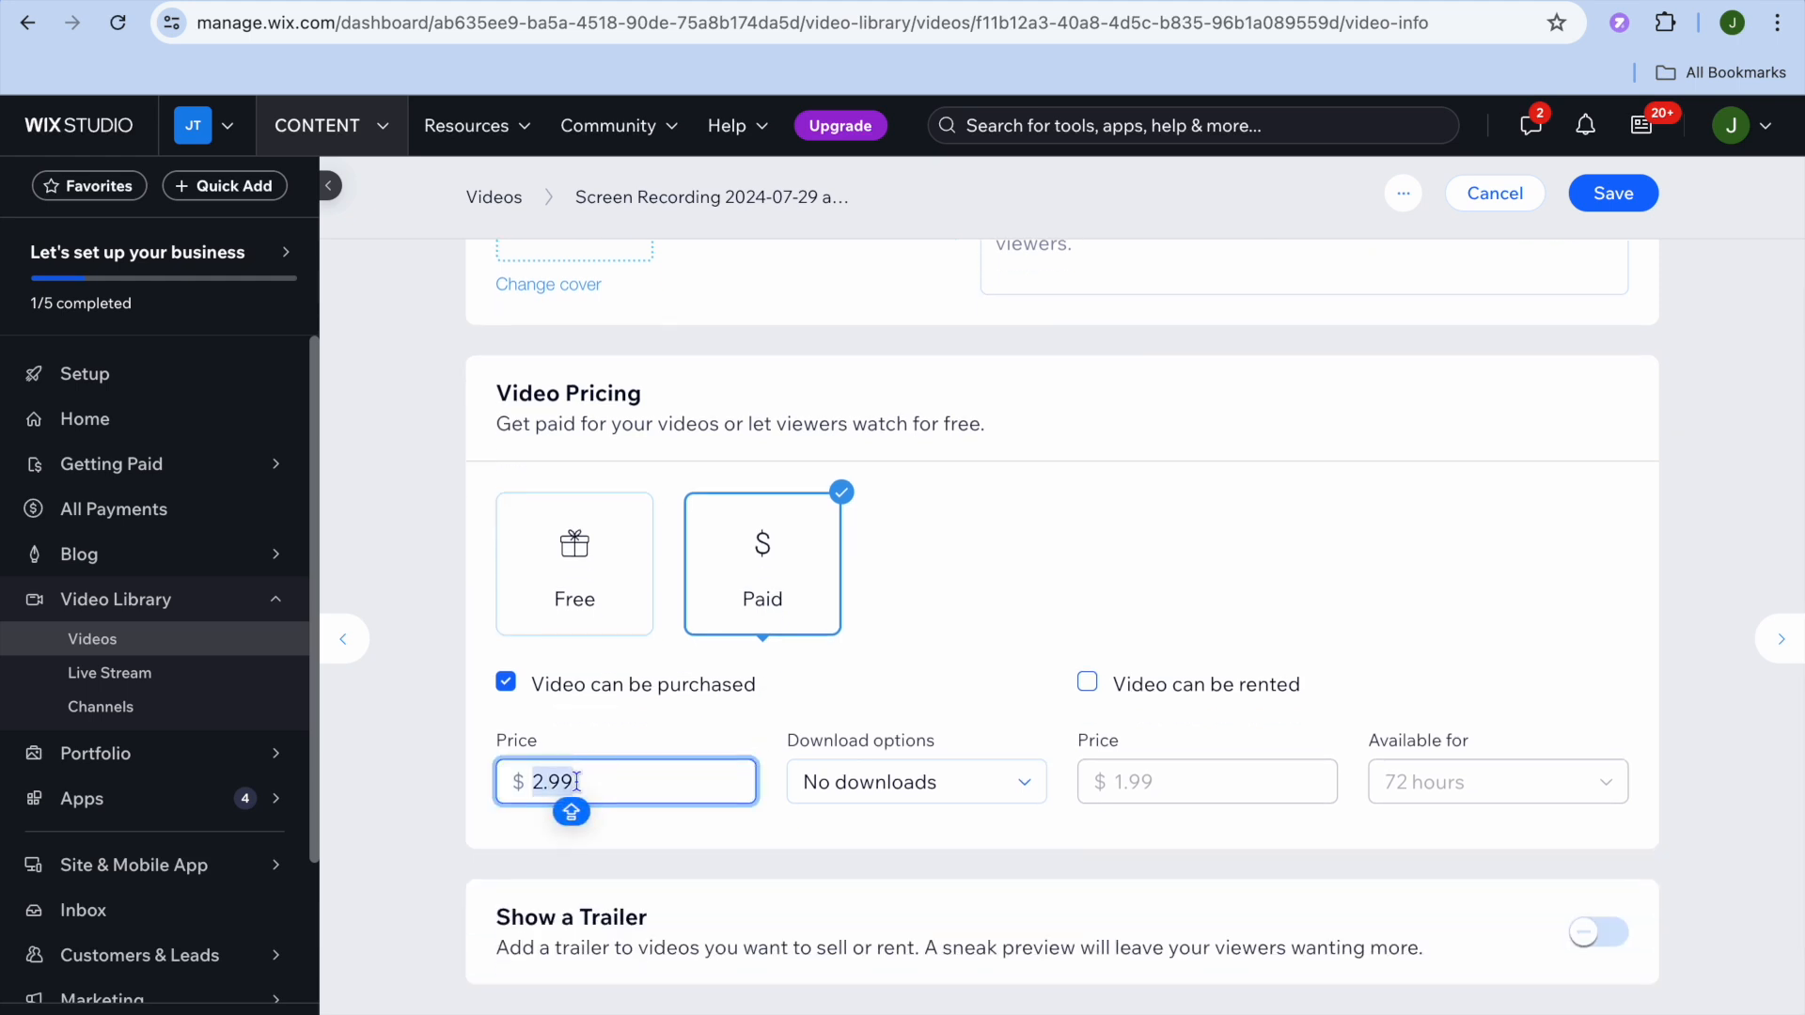
left_click(980, 788)
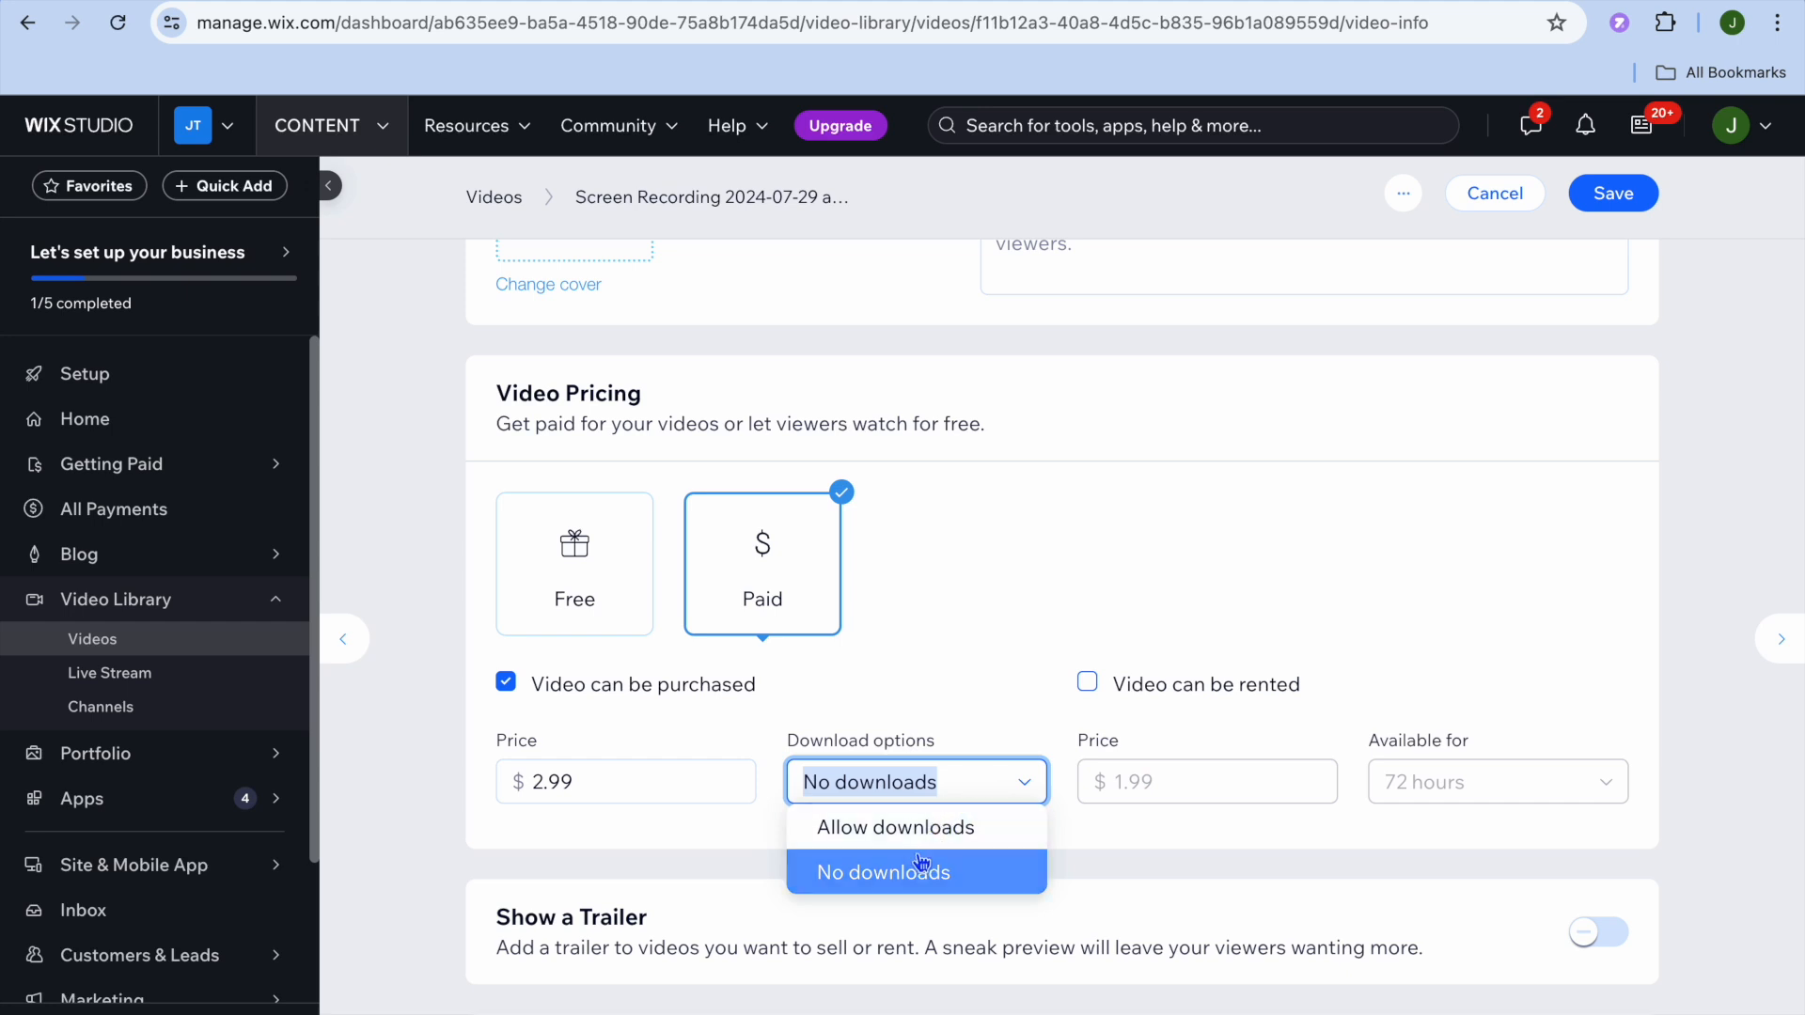
left_click(1086, 685)
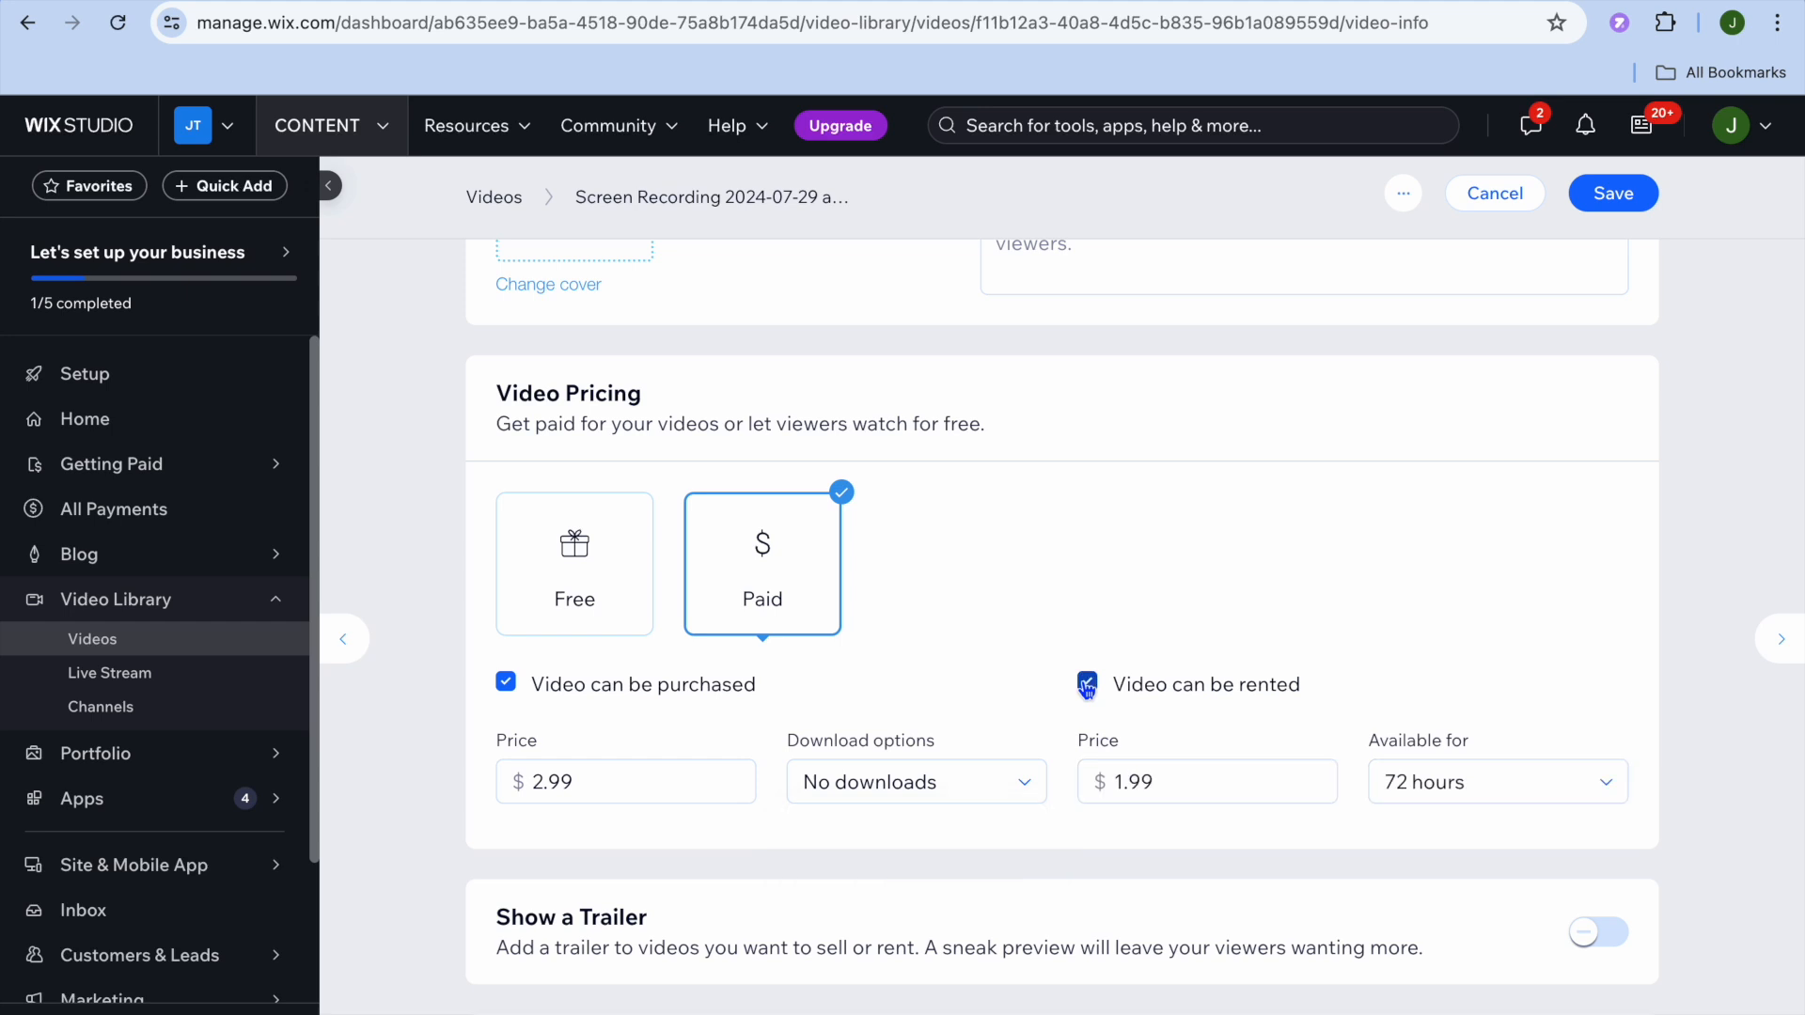
left_click(1087, 686)
scroll(1032, 850, "down", 4)
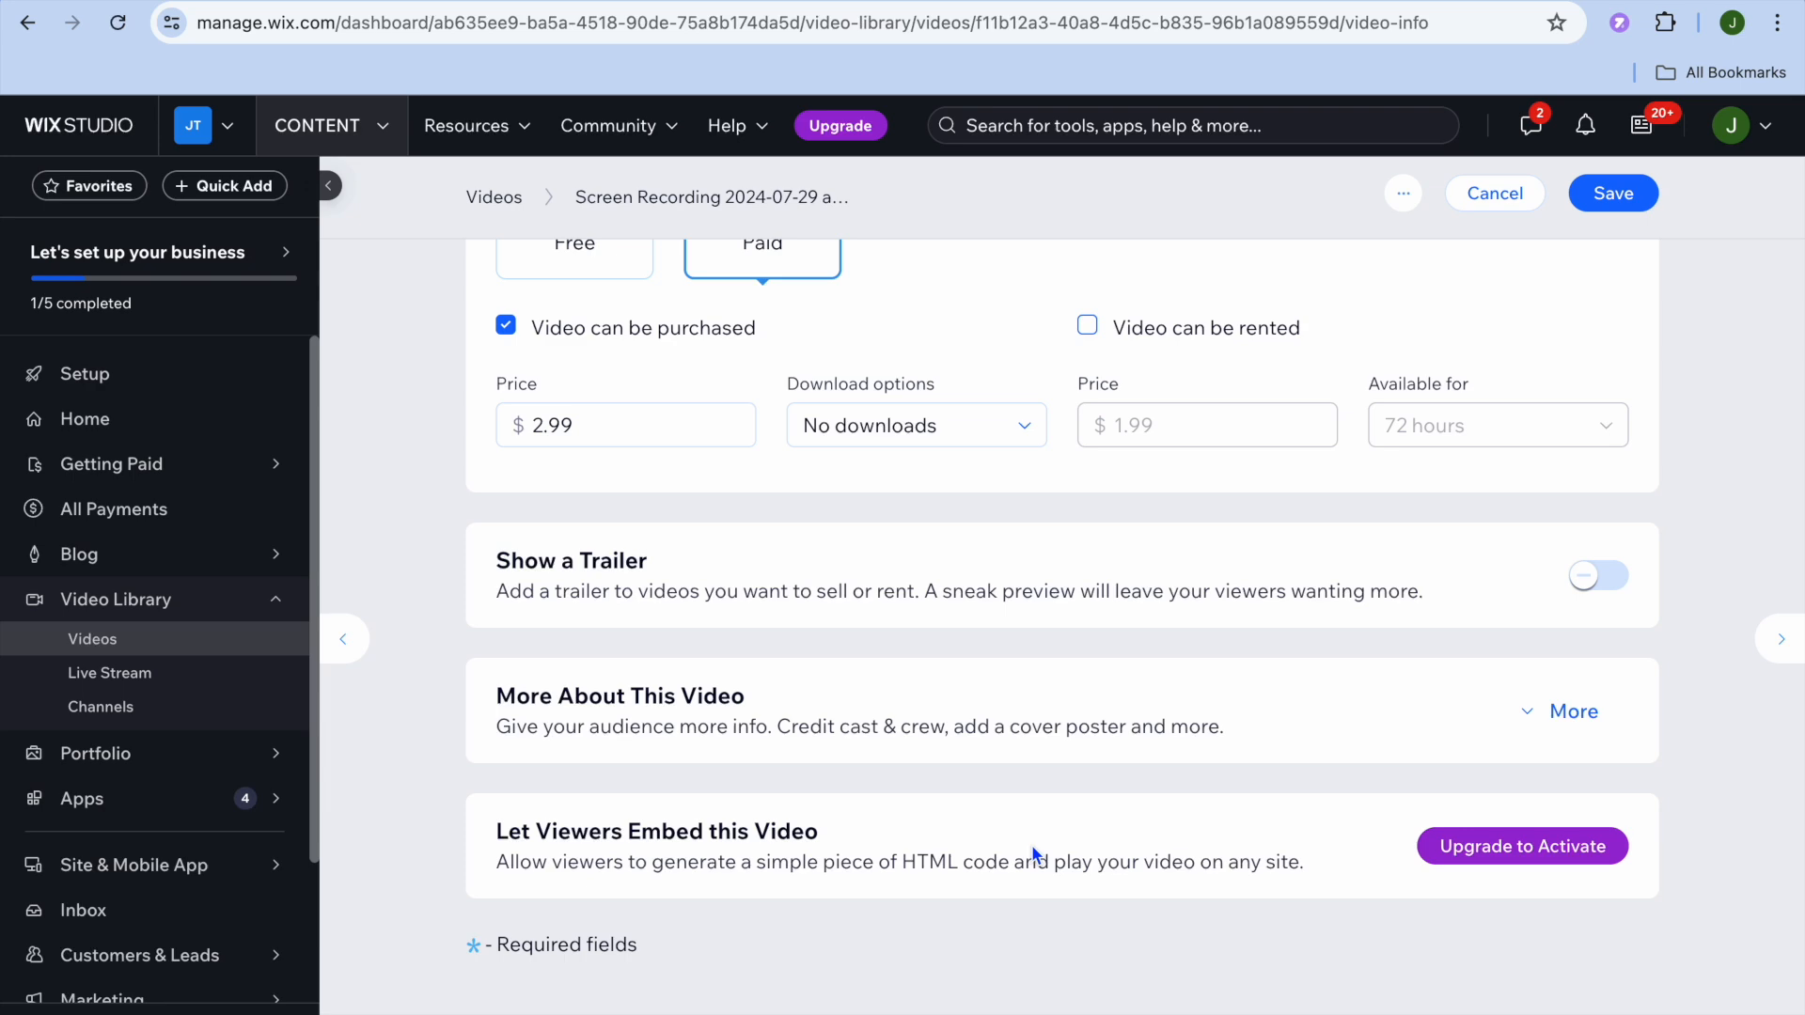
Step: Cancel the video edits without saving and go to the Blog Overview
left_click(1495, 193)
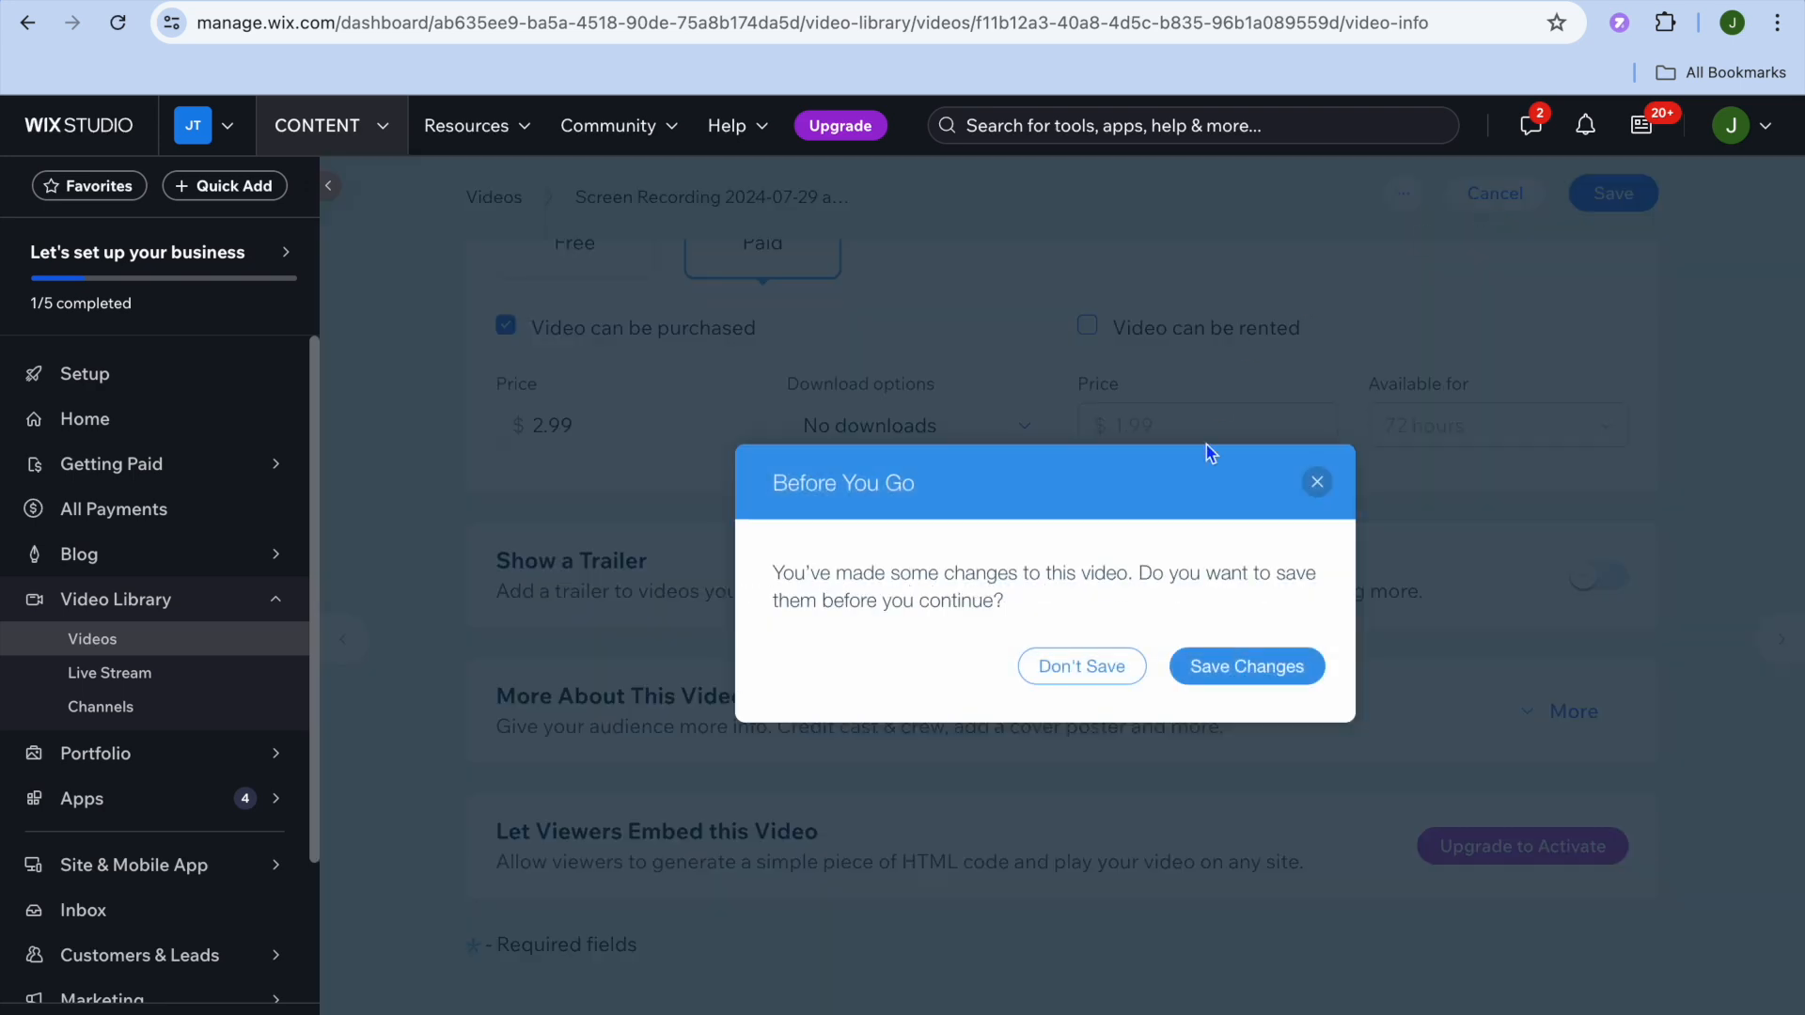
left_click(1086, 665)
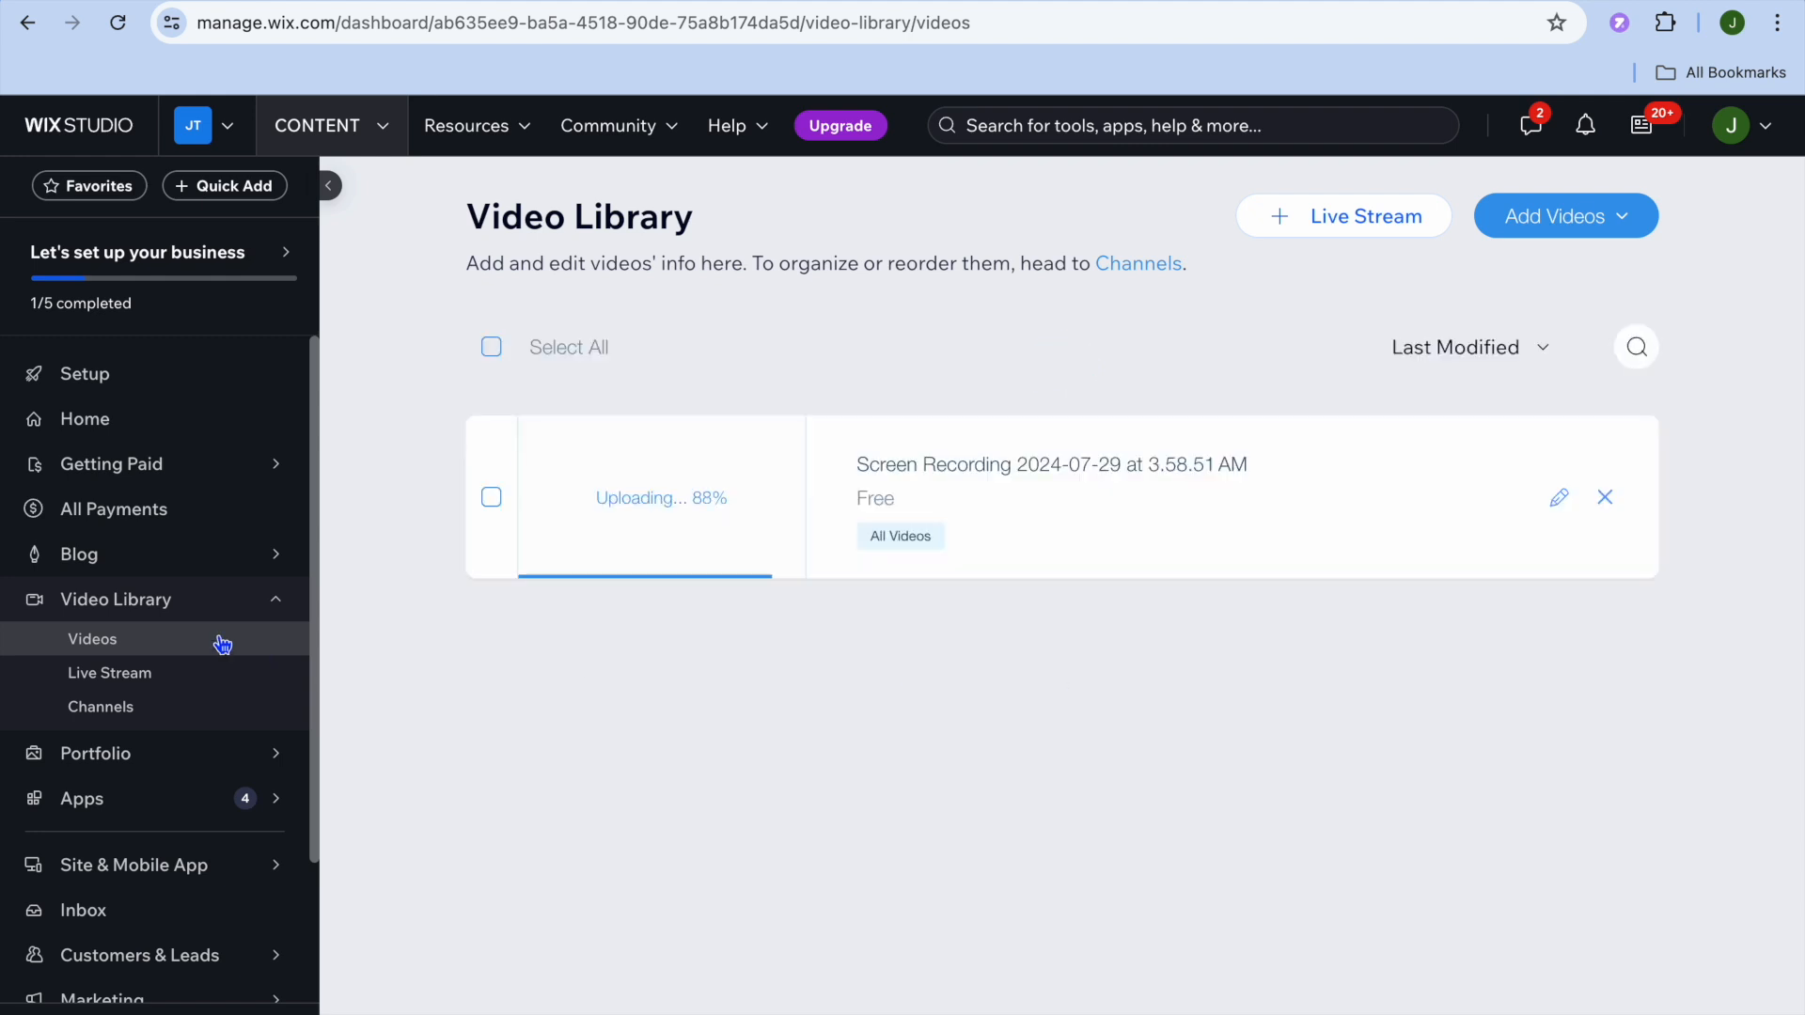
left_click(137, 571)
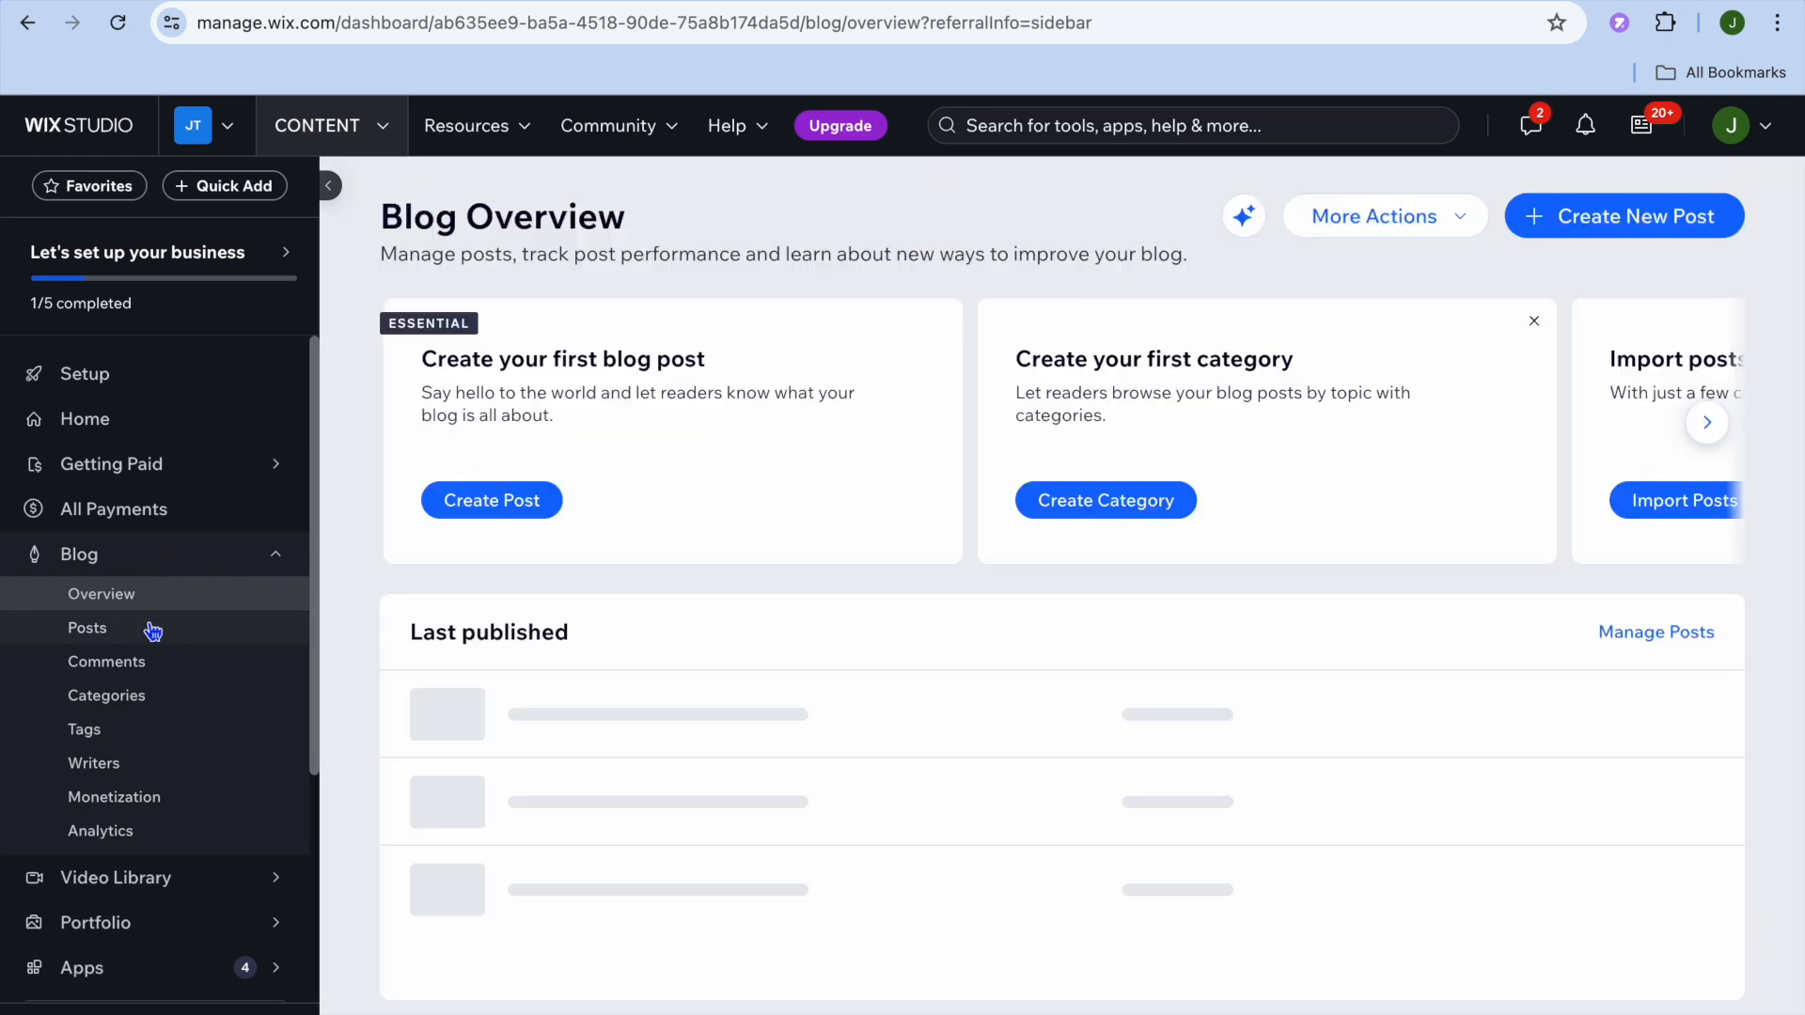
left_click(1592, 218)
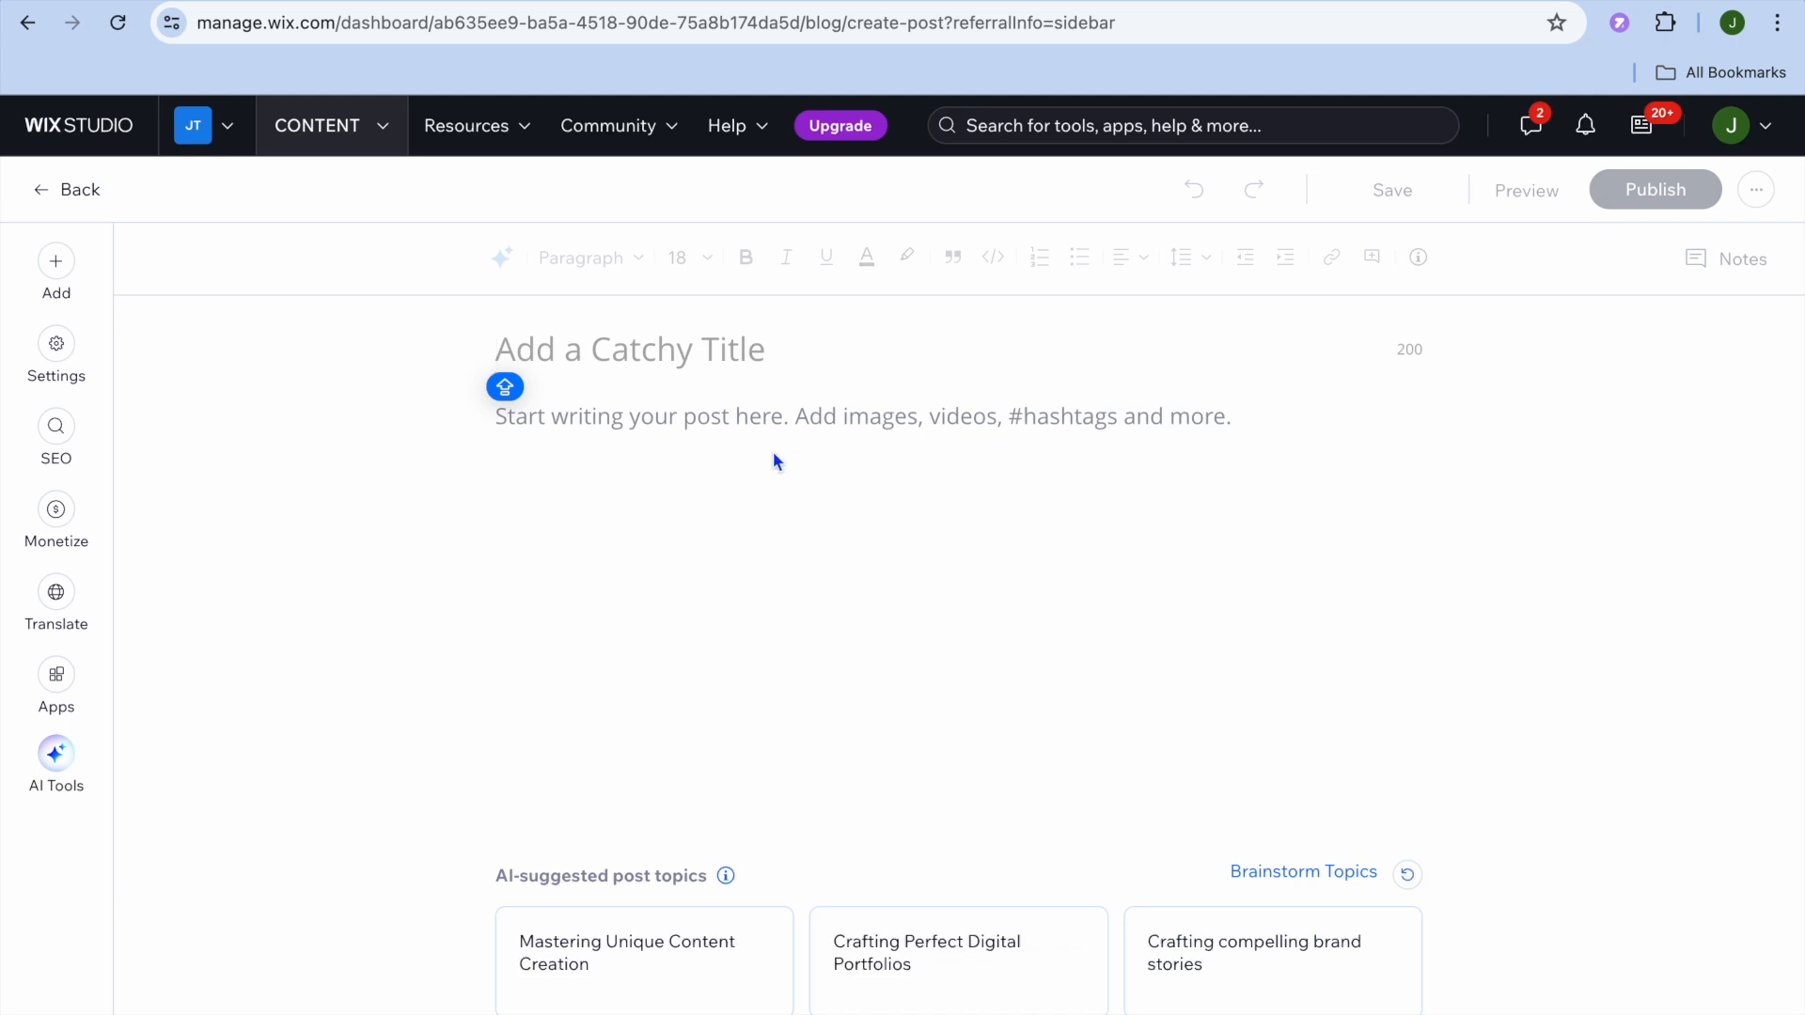
left_click(56, 771)
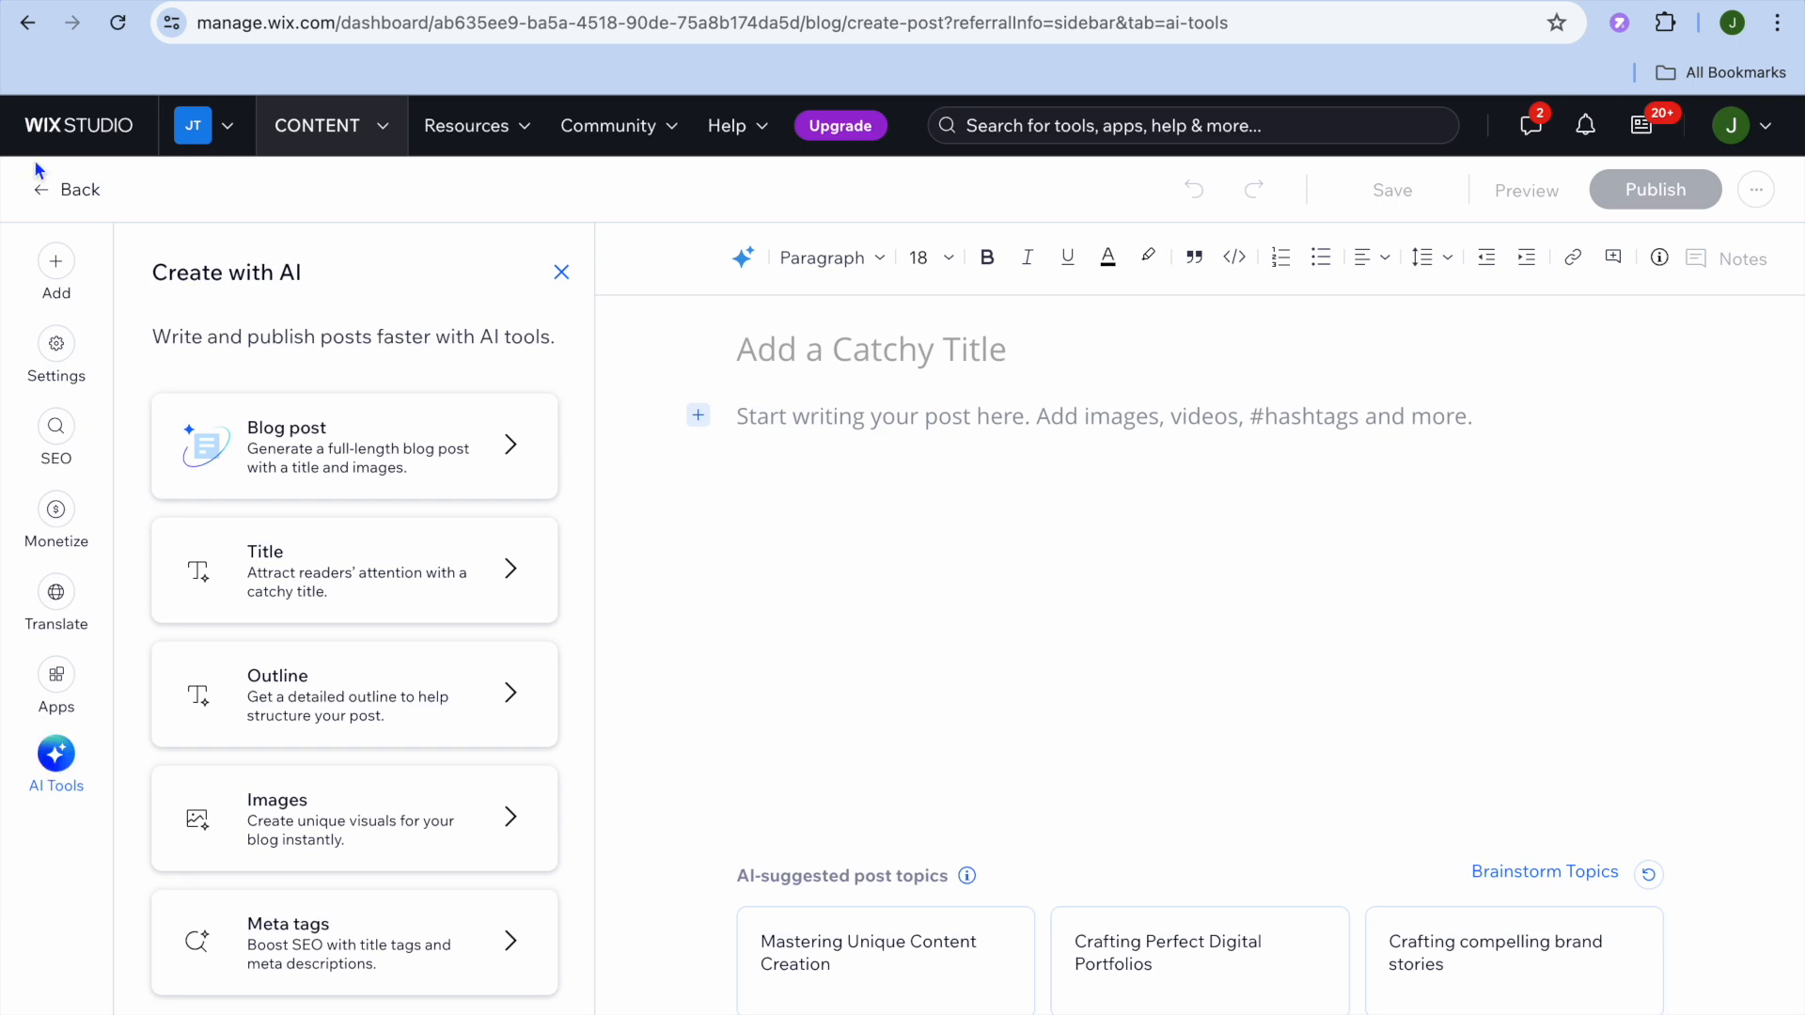
left_click(63, 187)
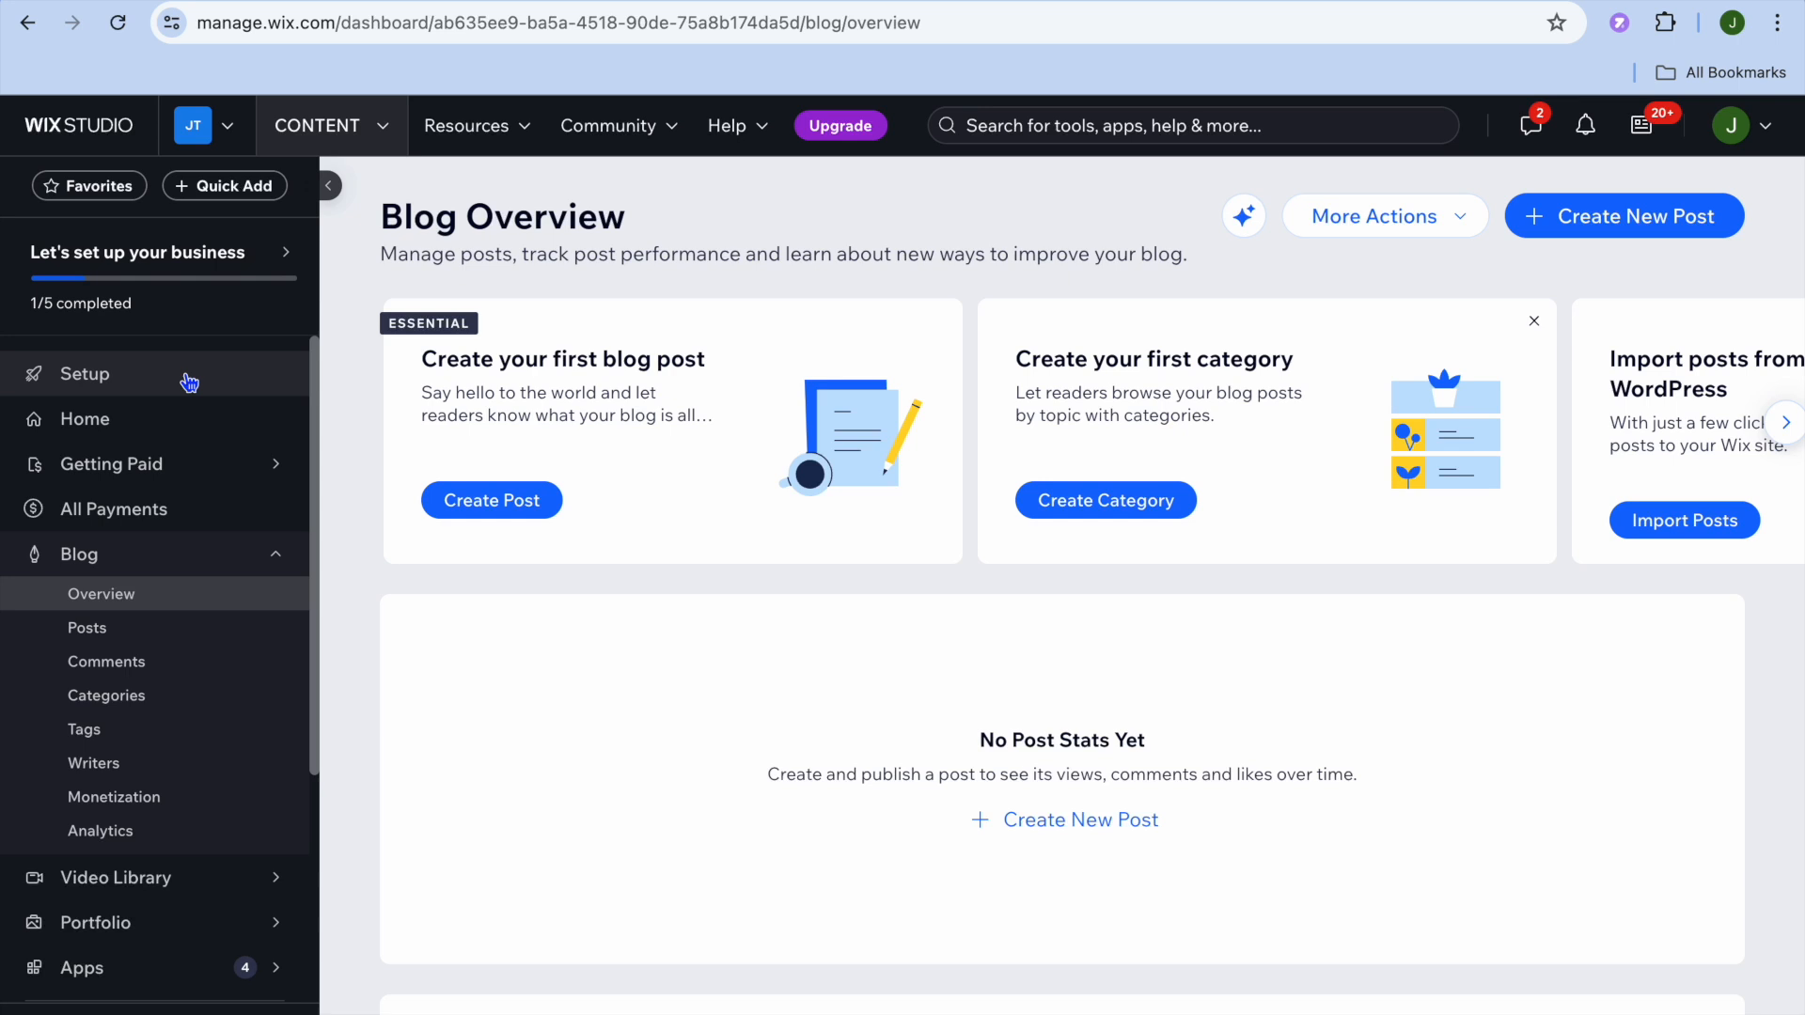
Step: From Setup, choose Design Site, pick a template and start editing the Writer template
left_click(156, 389)
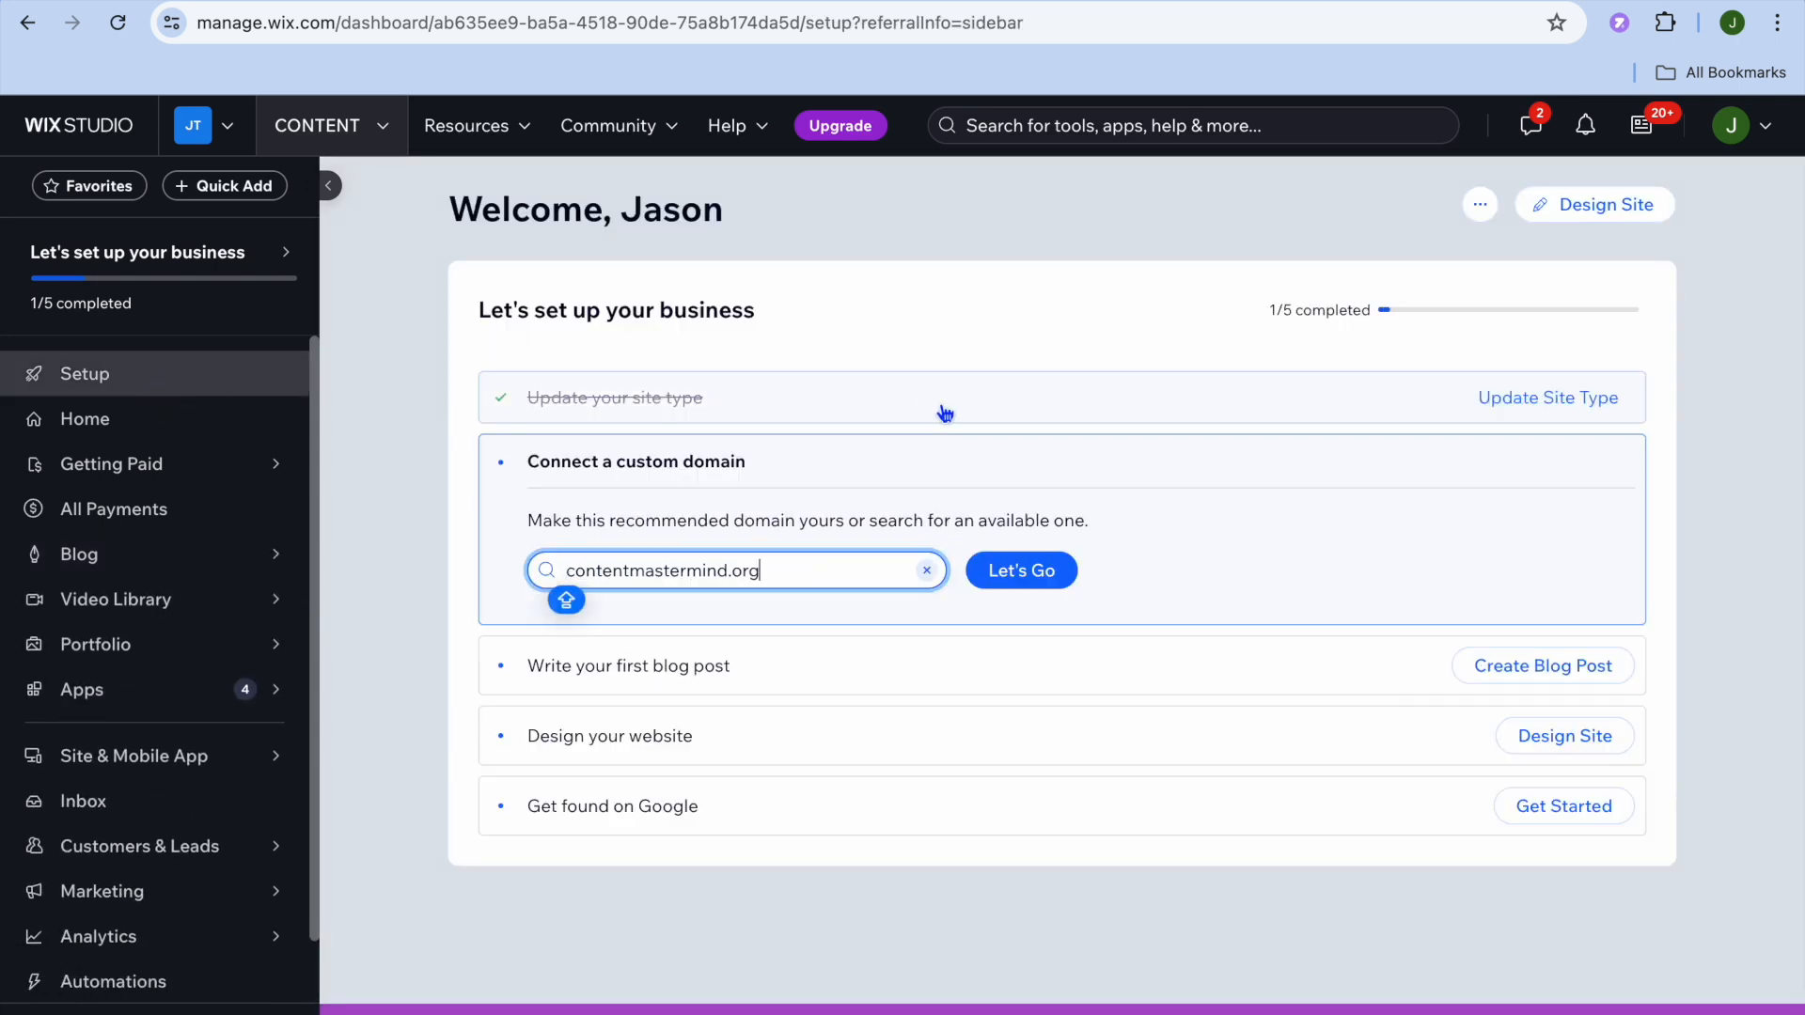
left_click(1557, 219)
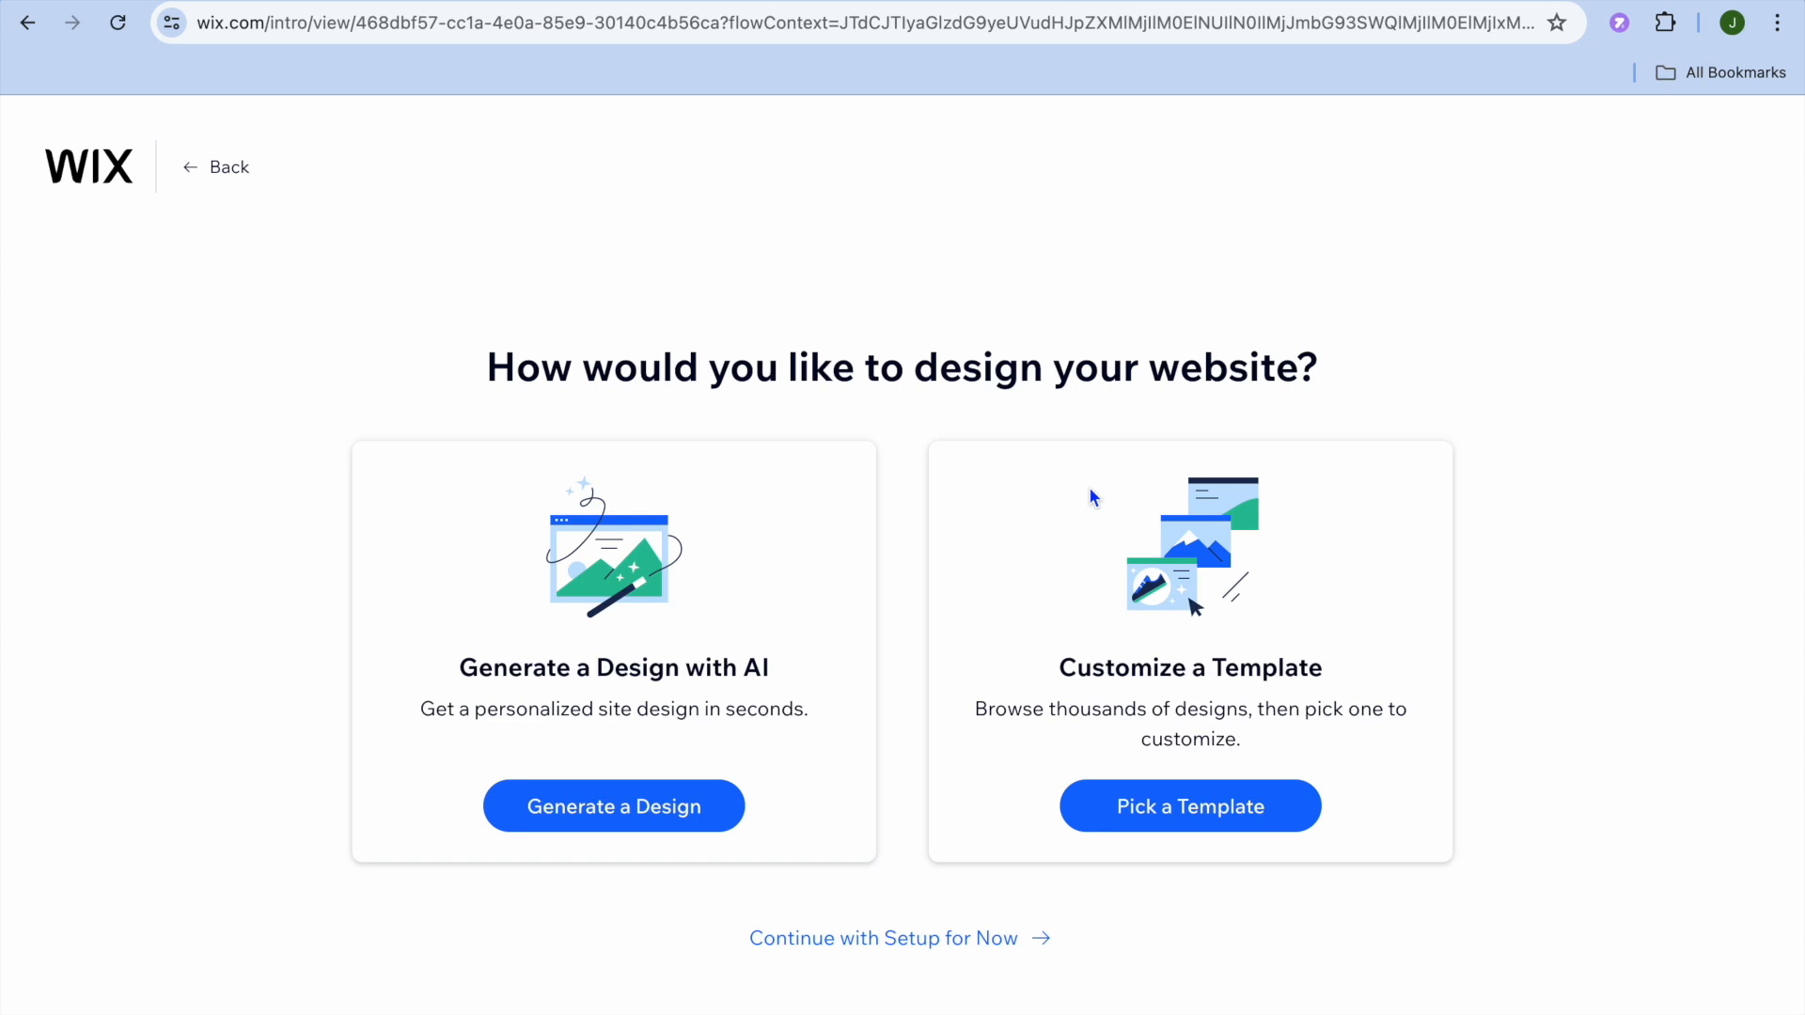
left_click(1167, 812)
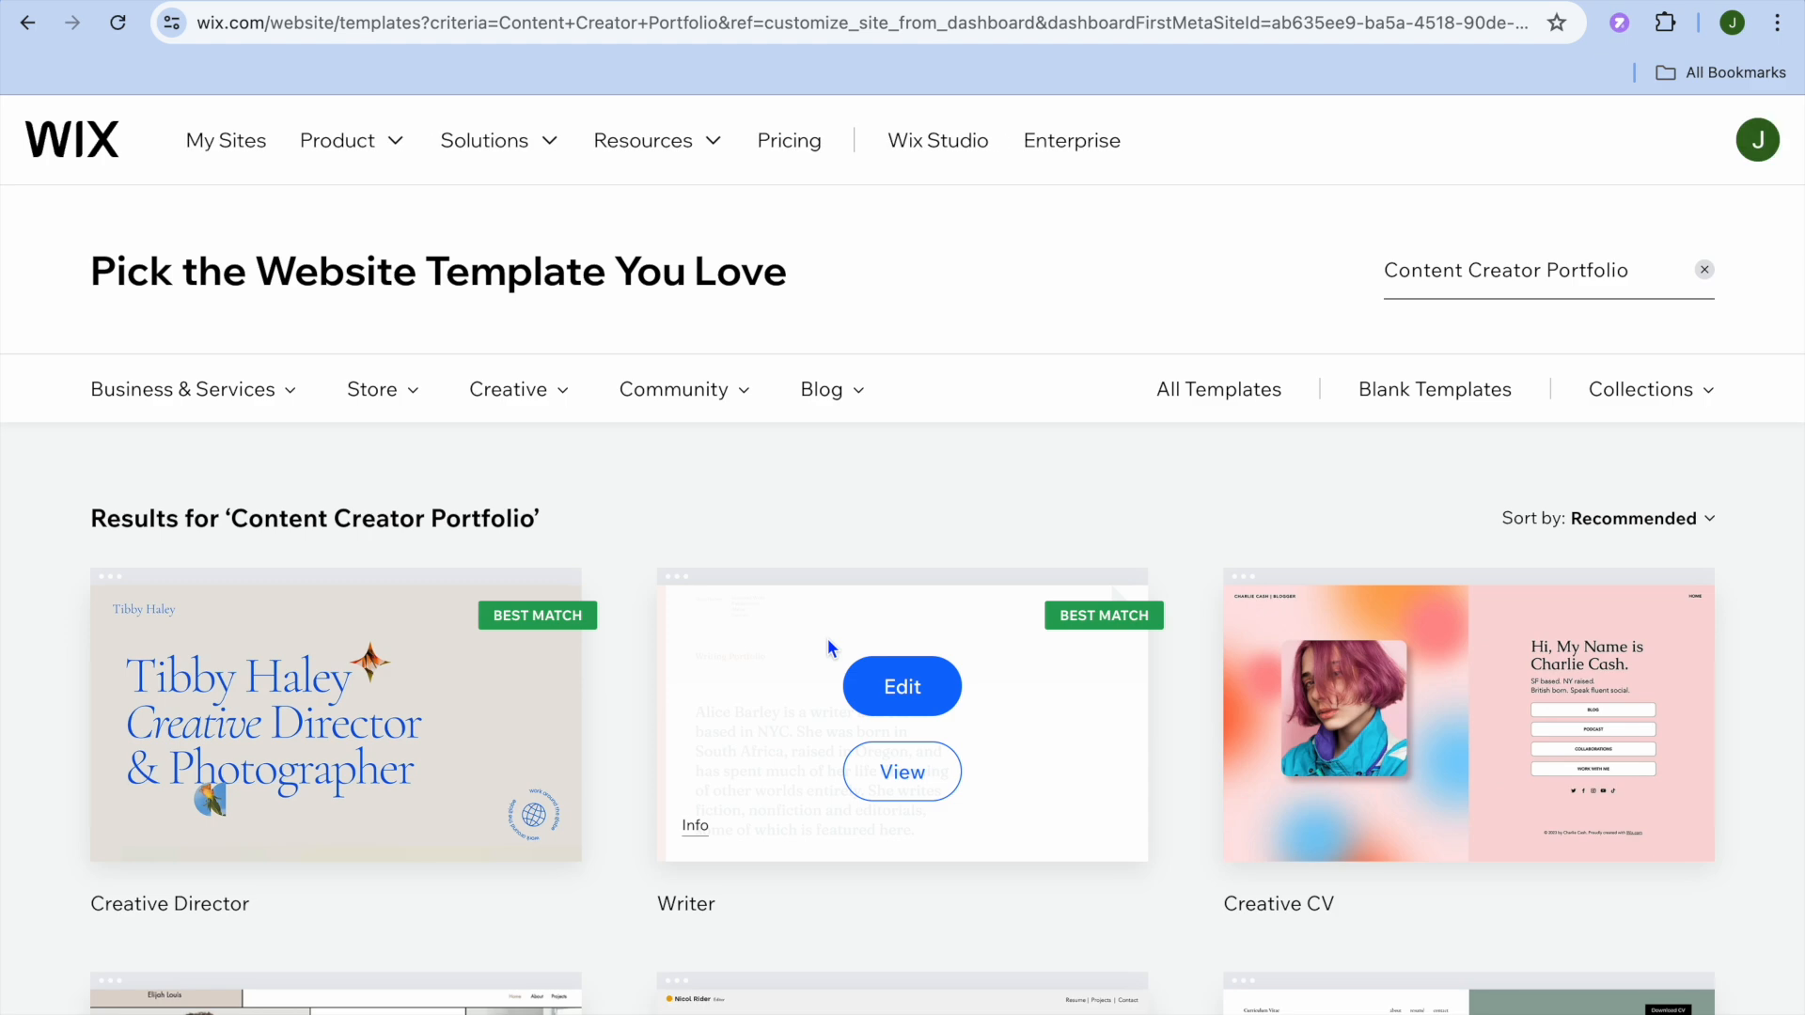
scroll(827, 640, "down", 10)
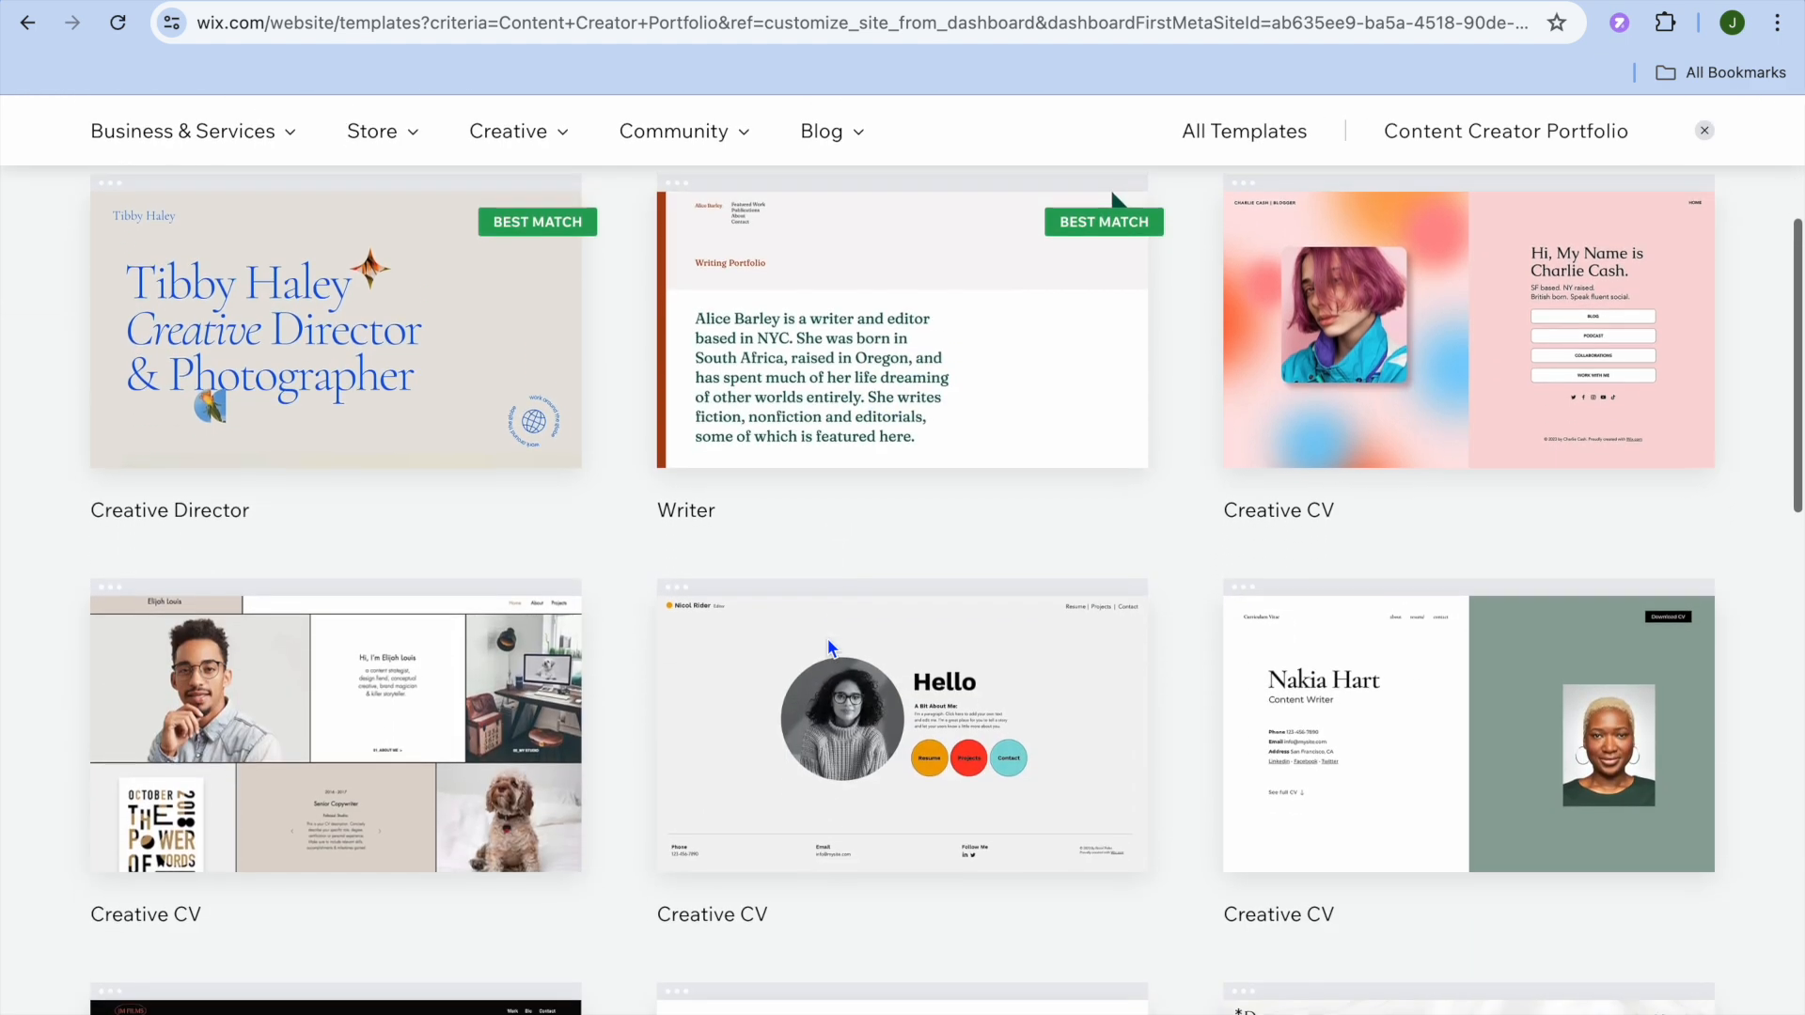
scroll(829, 647, "up", 10)
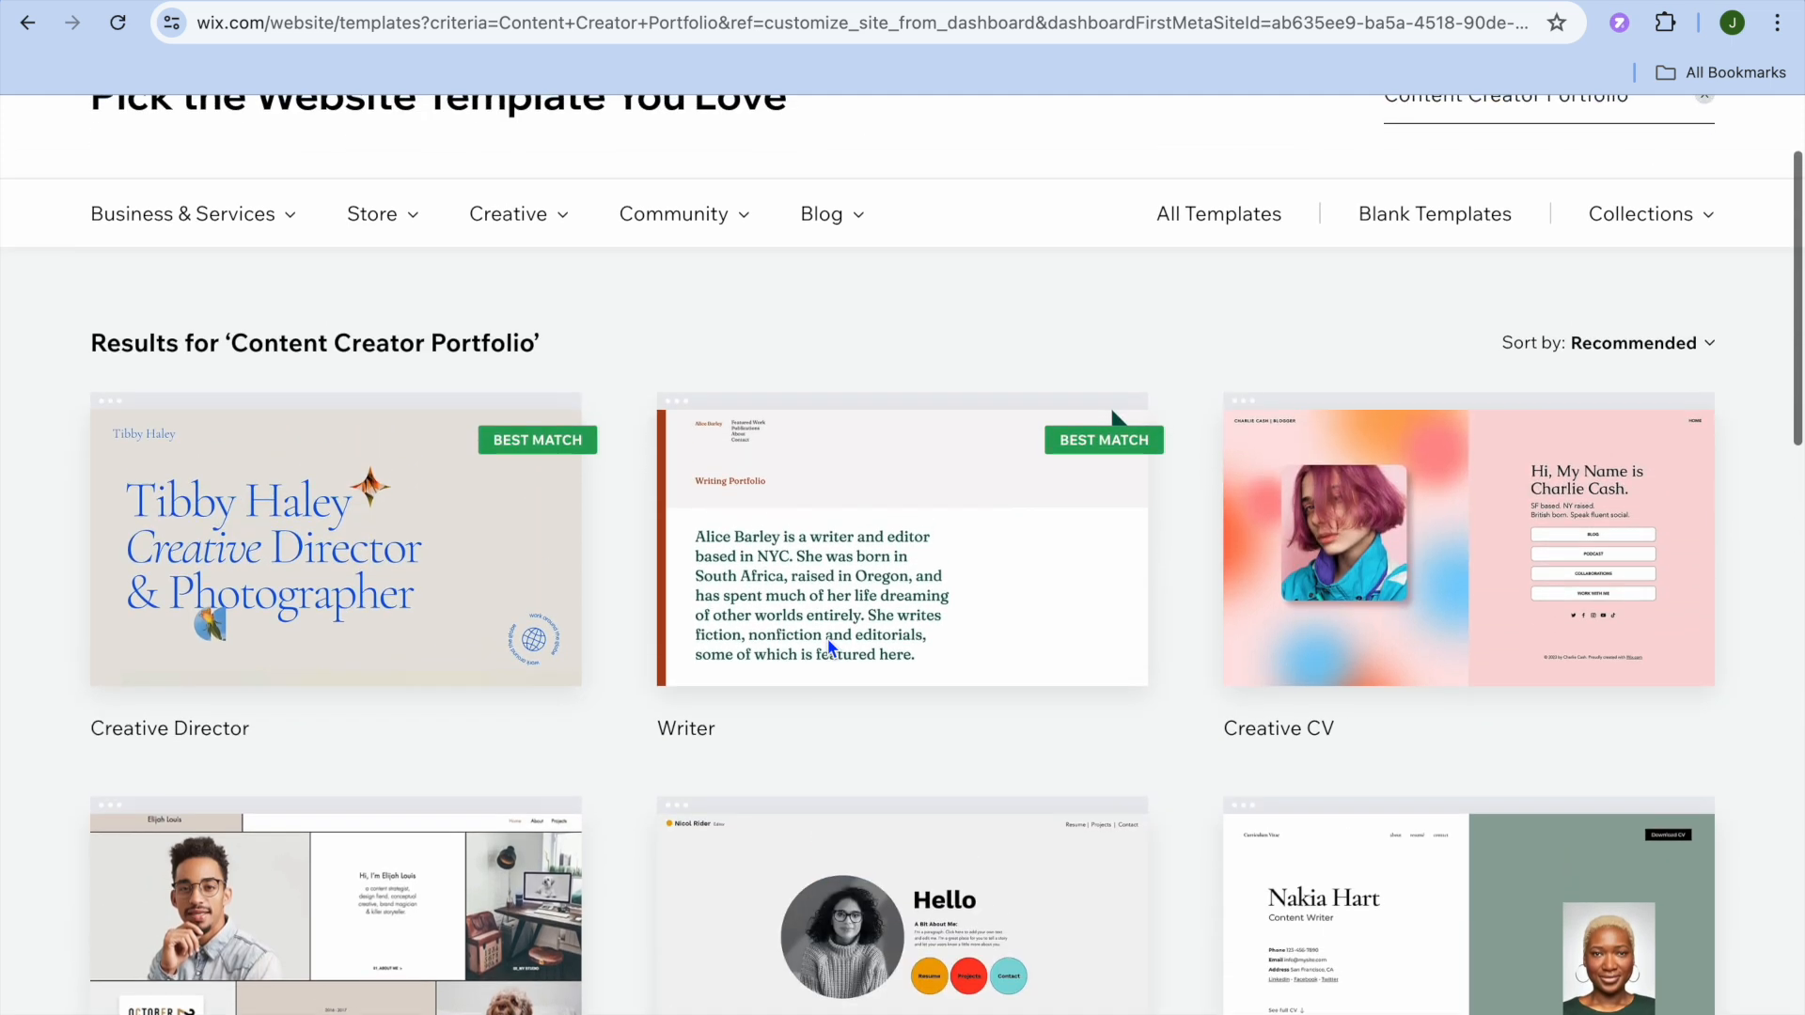
mouse_move(844, 645)
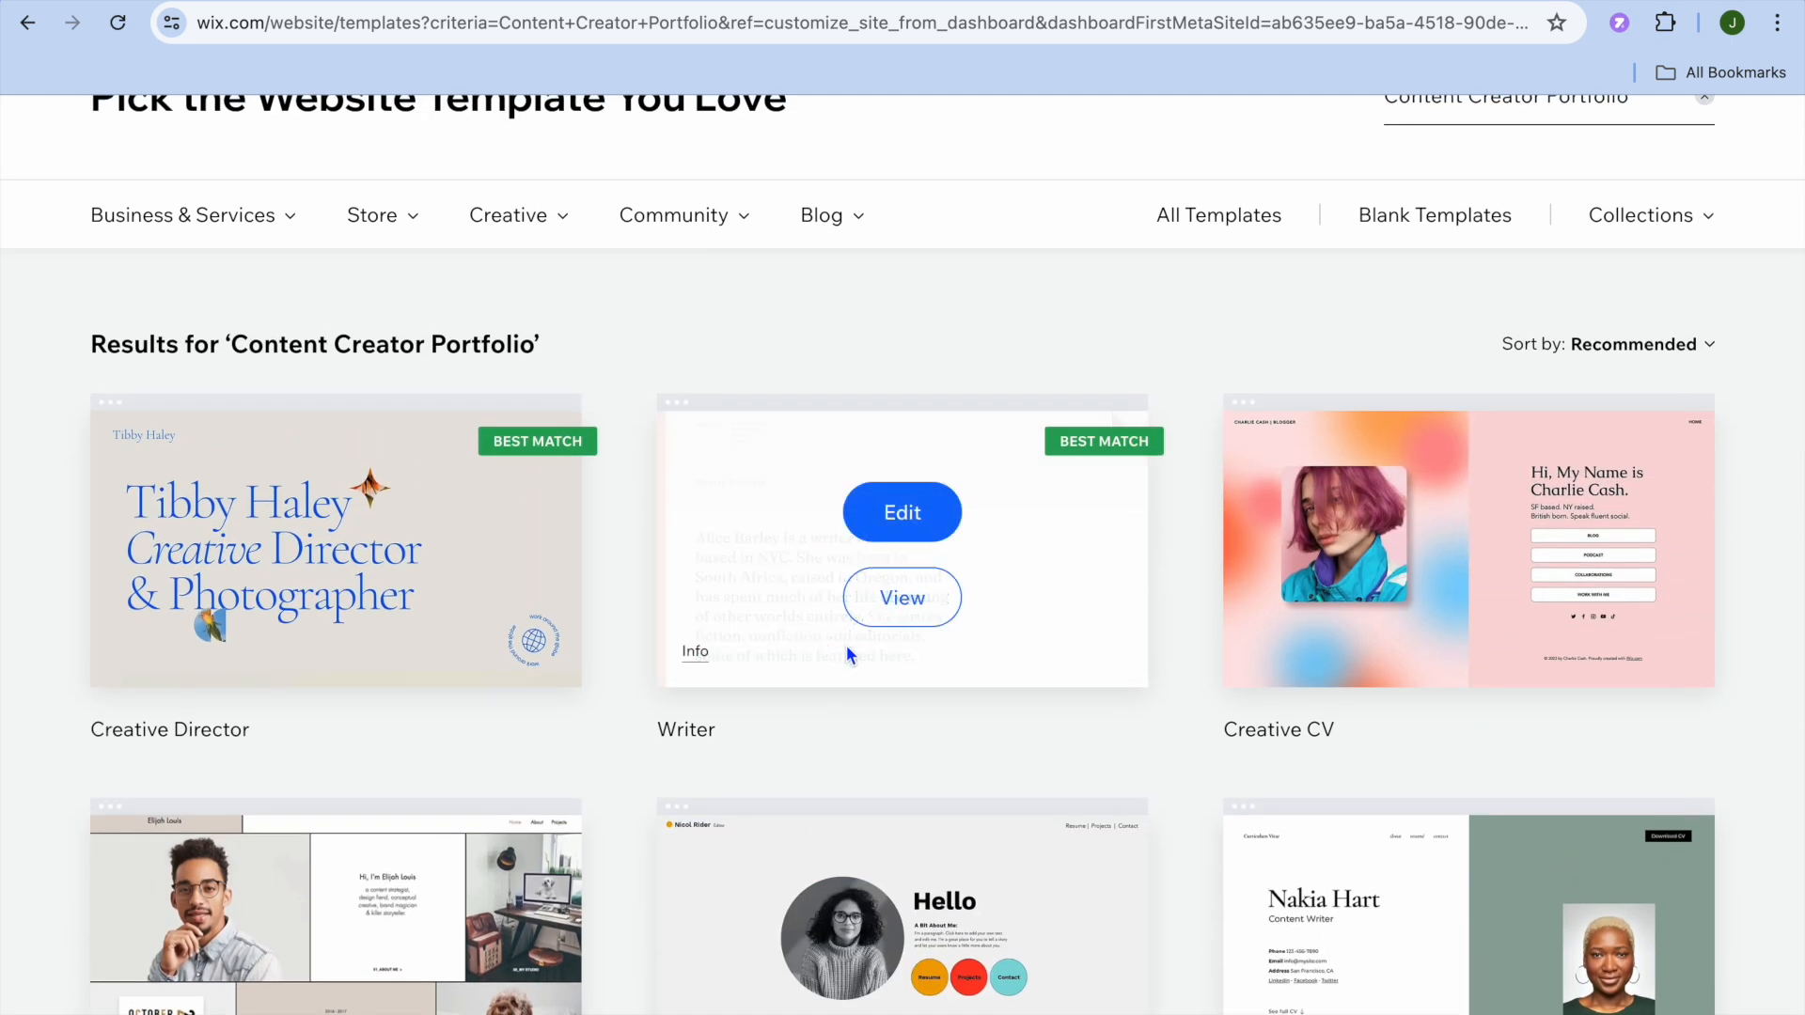
left_click(903, 513)
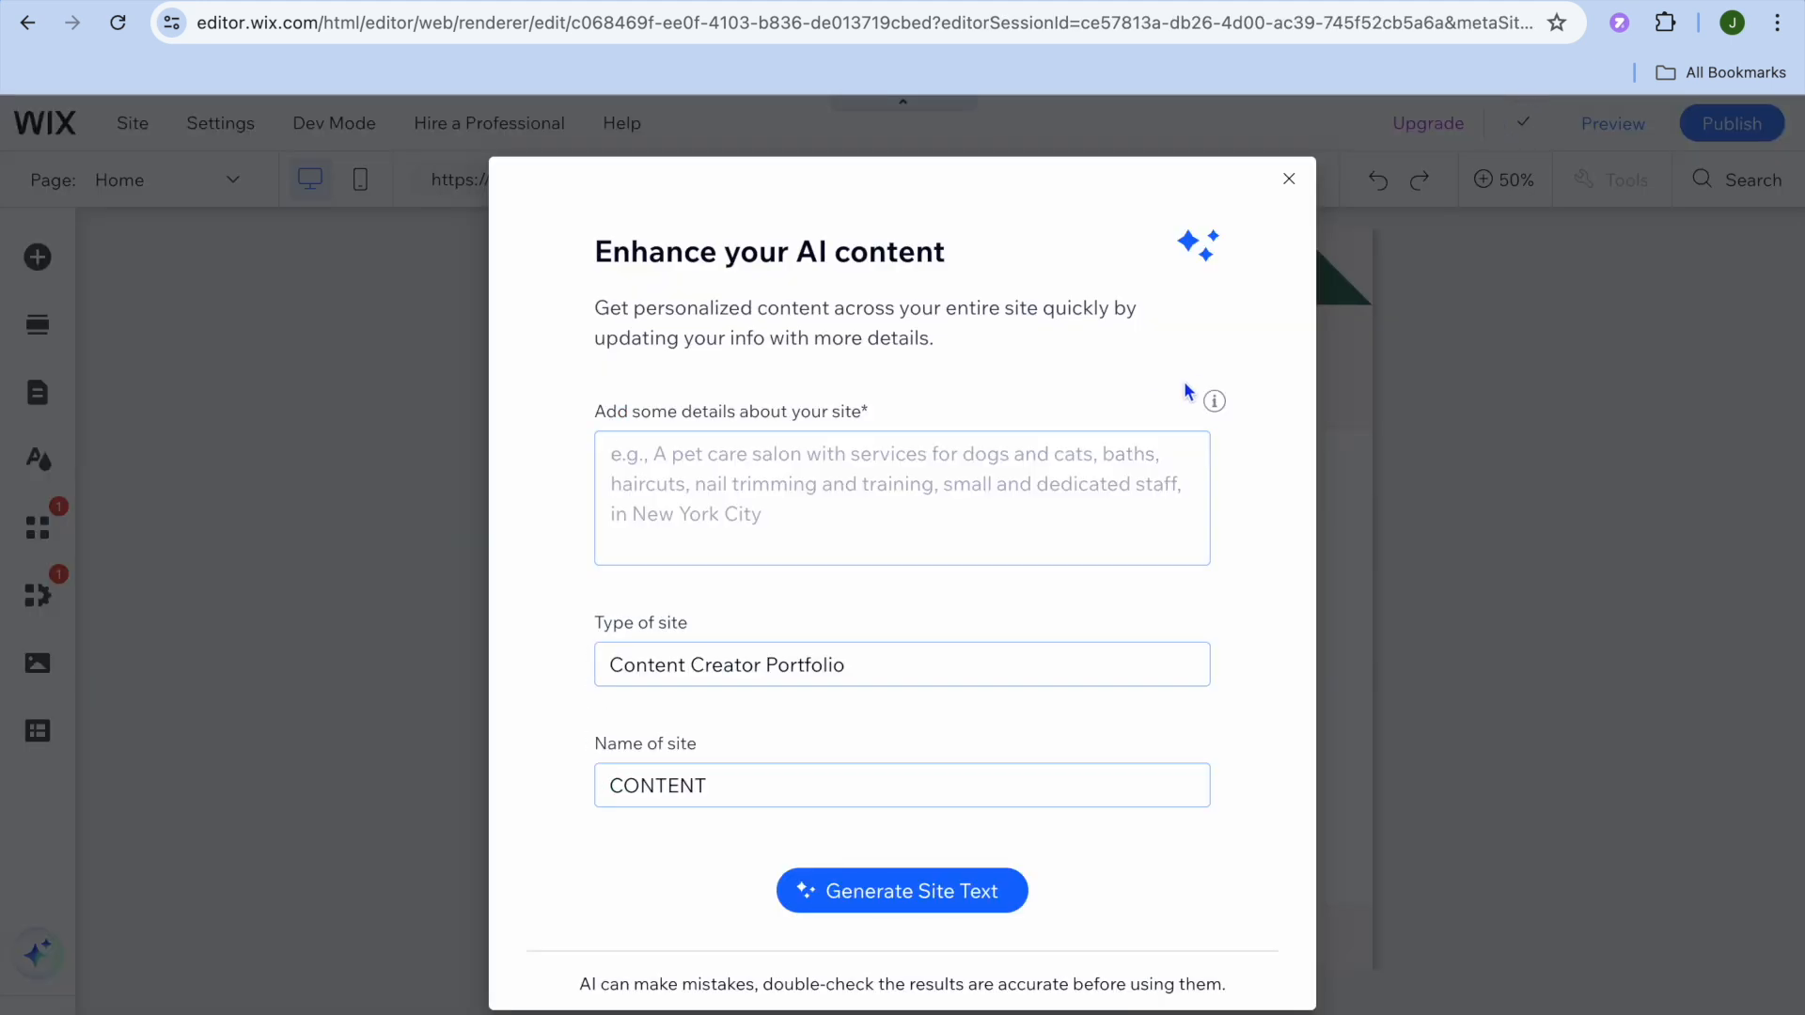
Step: Close the 'Enhance your AI content' prompt and set the canvas zoom to 100%
left_click(768, 522)
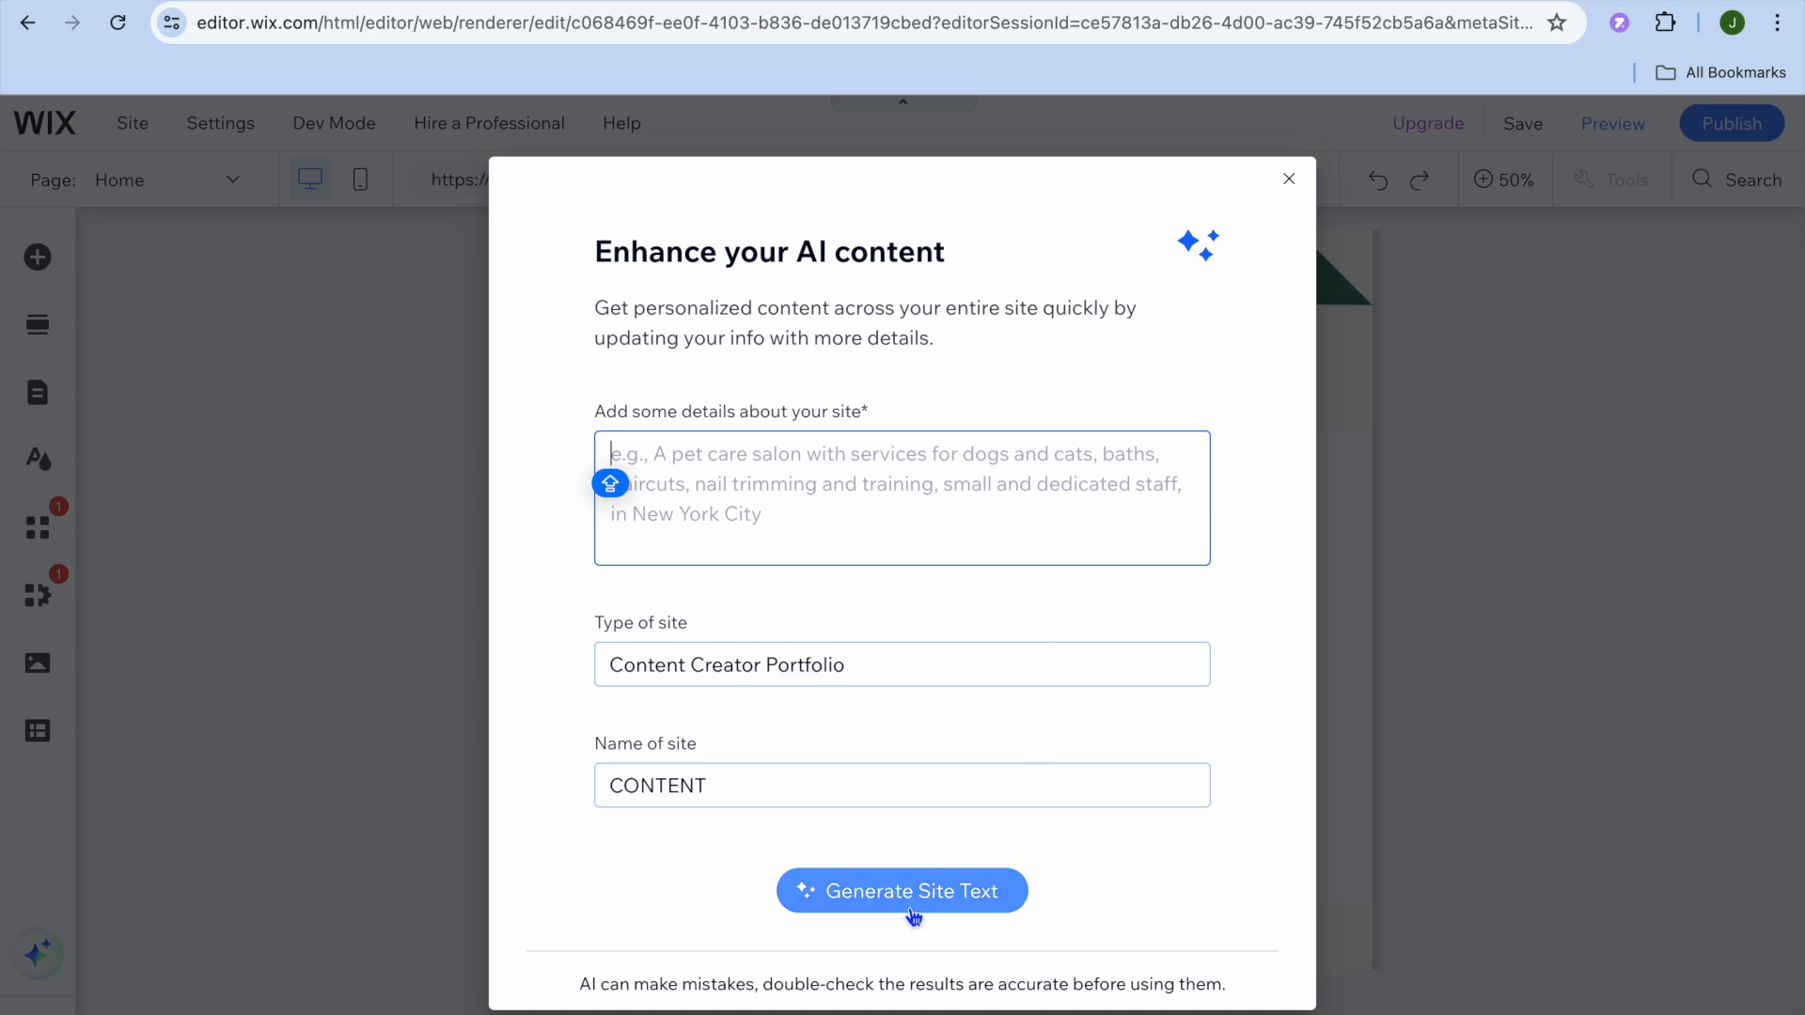
left_click(1284, 191)
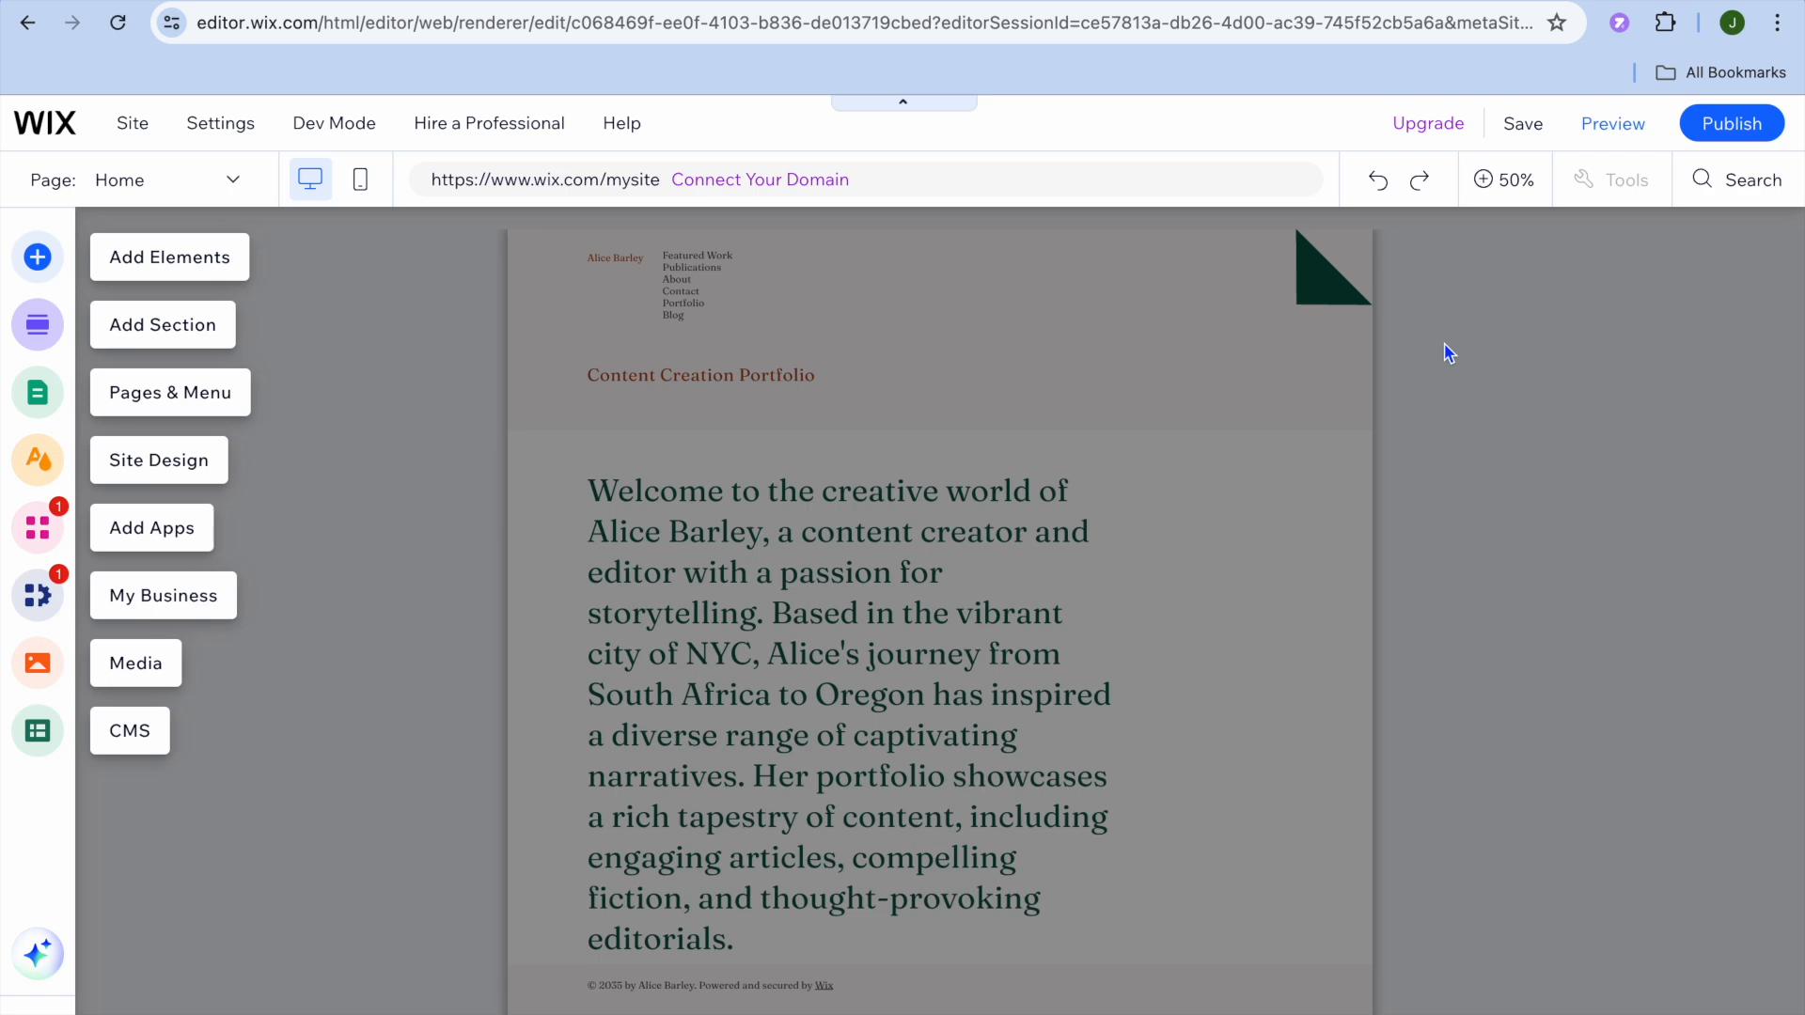
left_click(1489, 184)
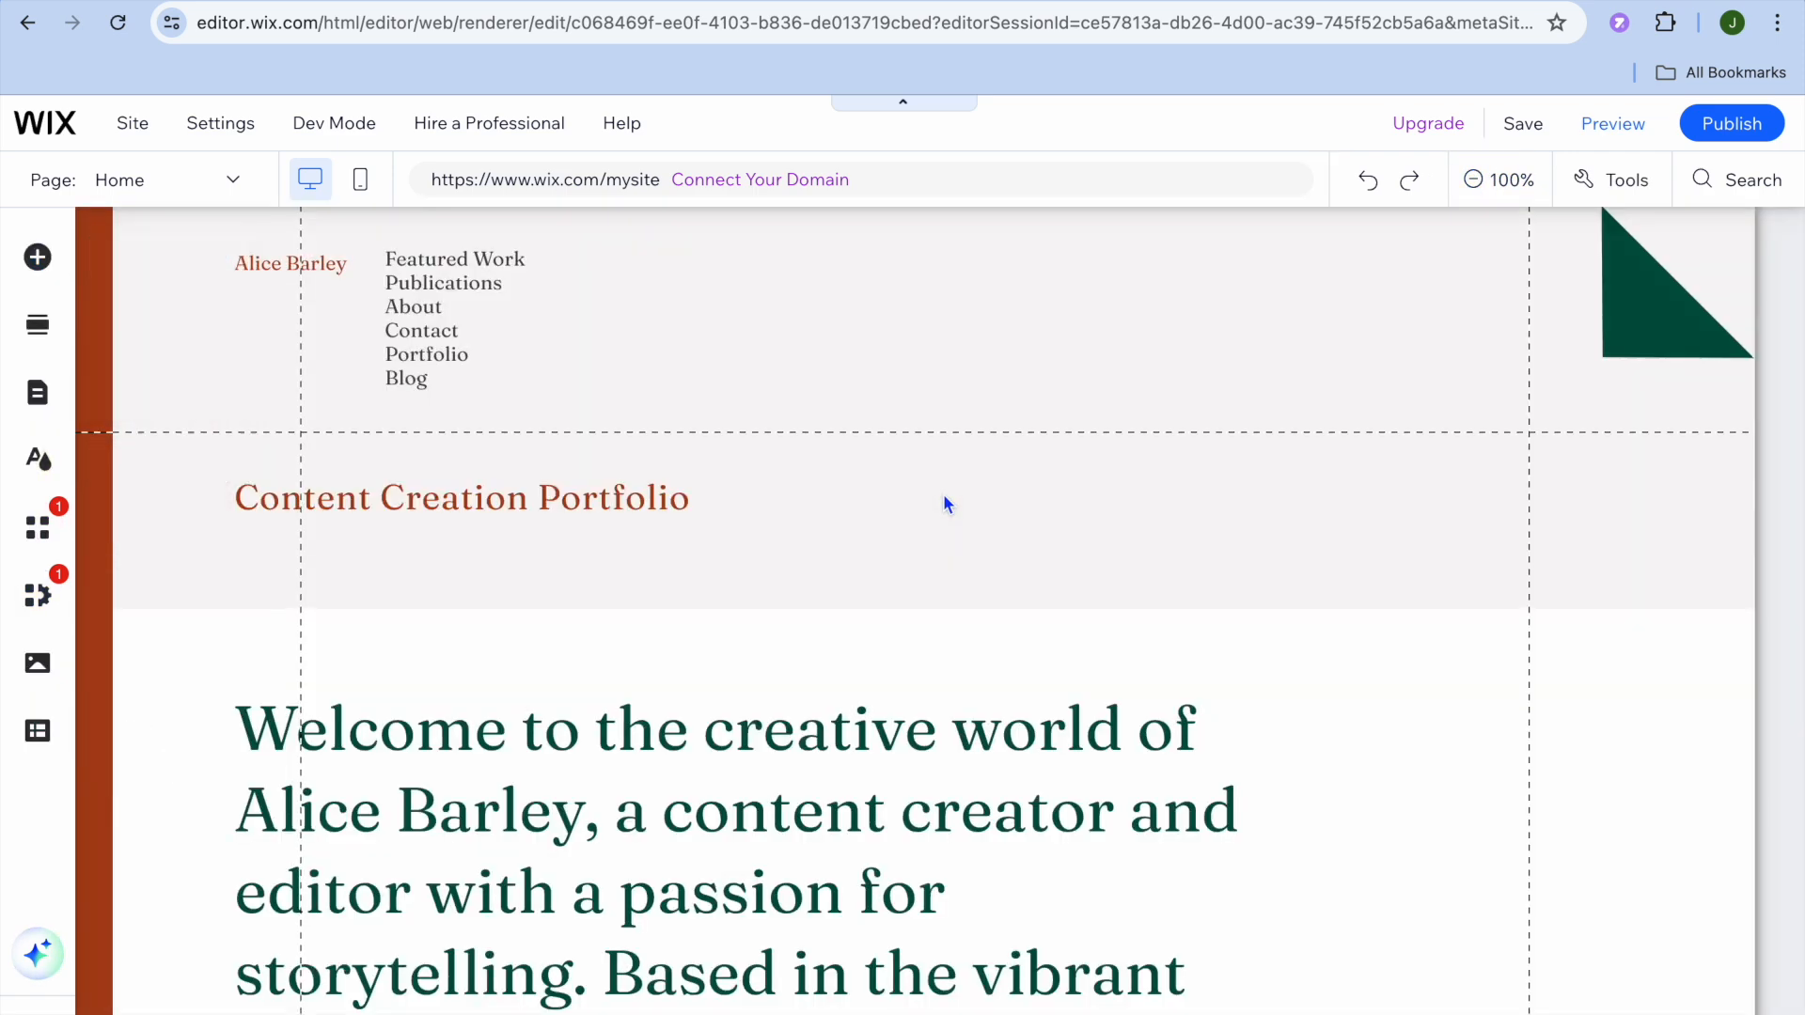
Step: Scroll down the home page and select the 'Welcome to the creative world of…' paragraph
scroll(944, 494, "down", 7)
scroll(944, 493, "up", 7)
scroll(944, 503, "down", 4)
left_click(696, 487)
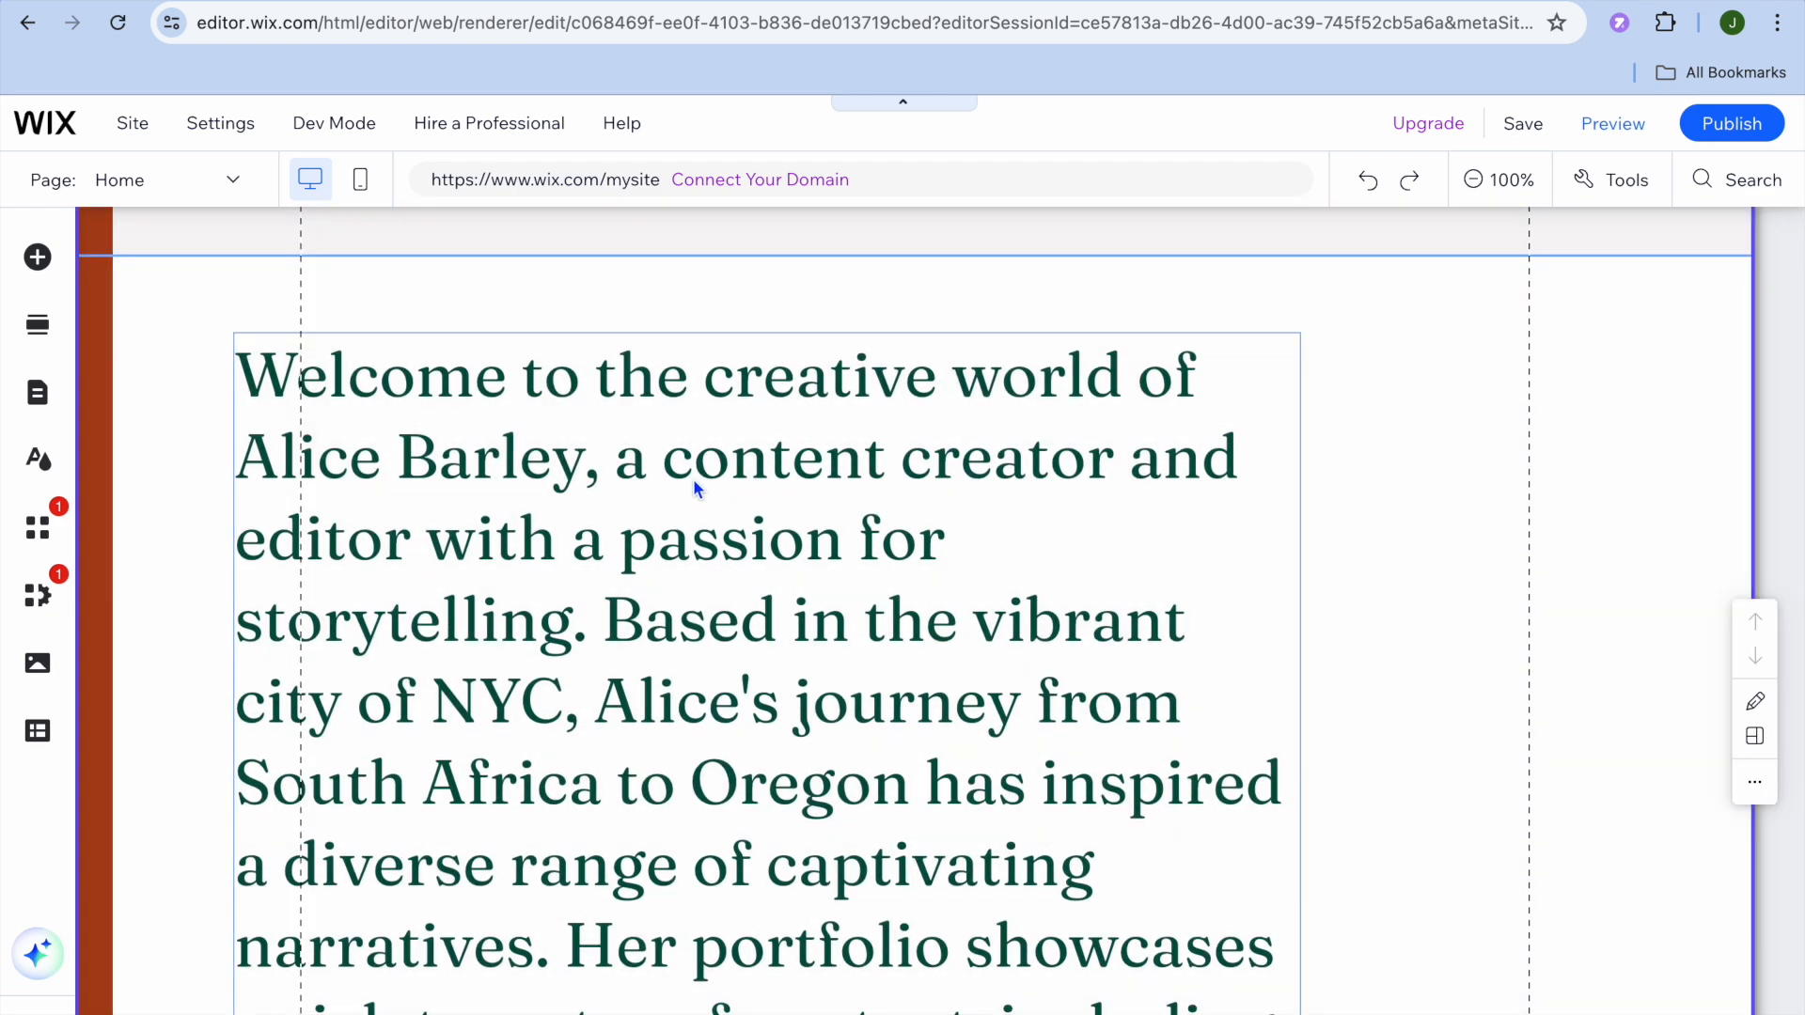
Step: Open Edit Text on the welcome paragraph's text box, then select the site header above
left_click(505, 452)
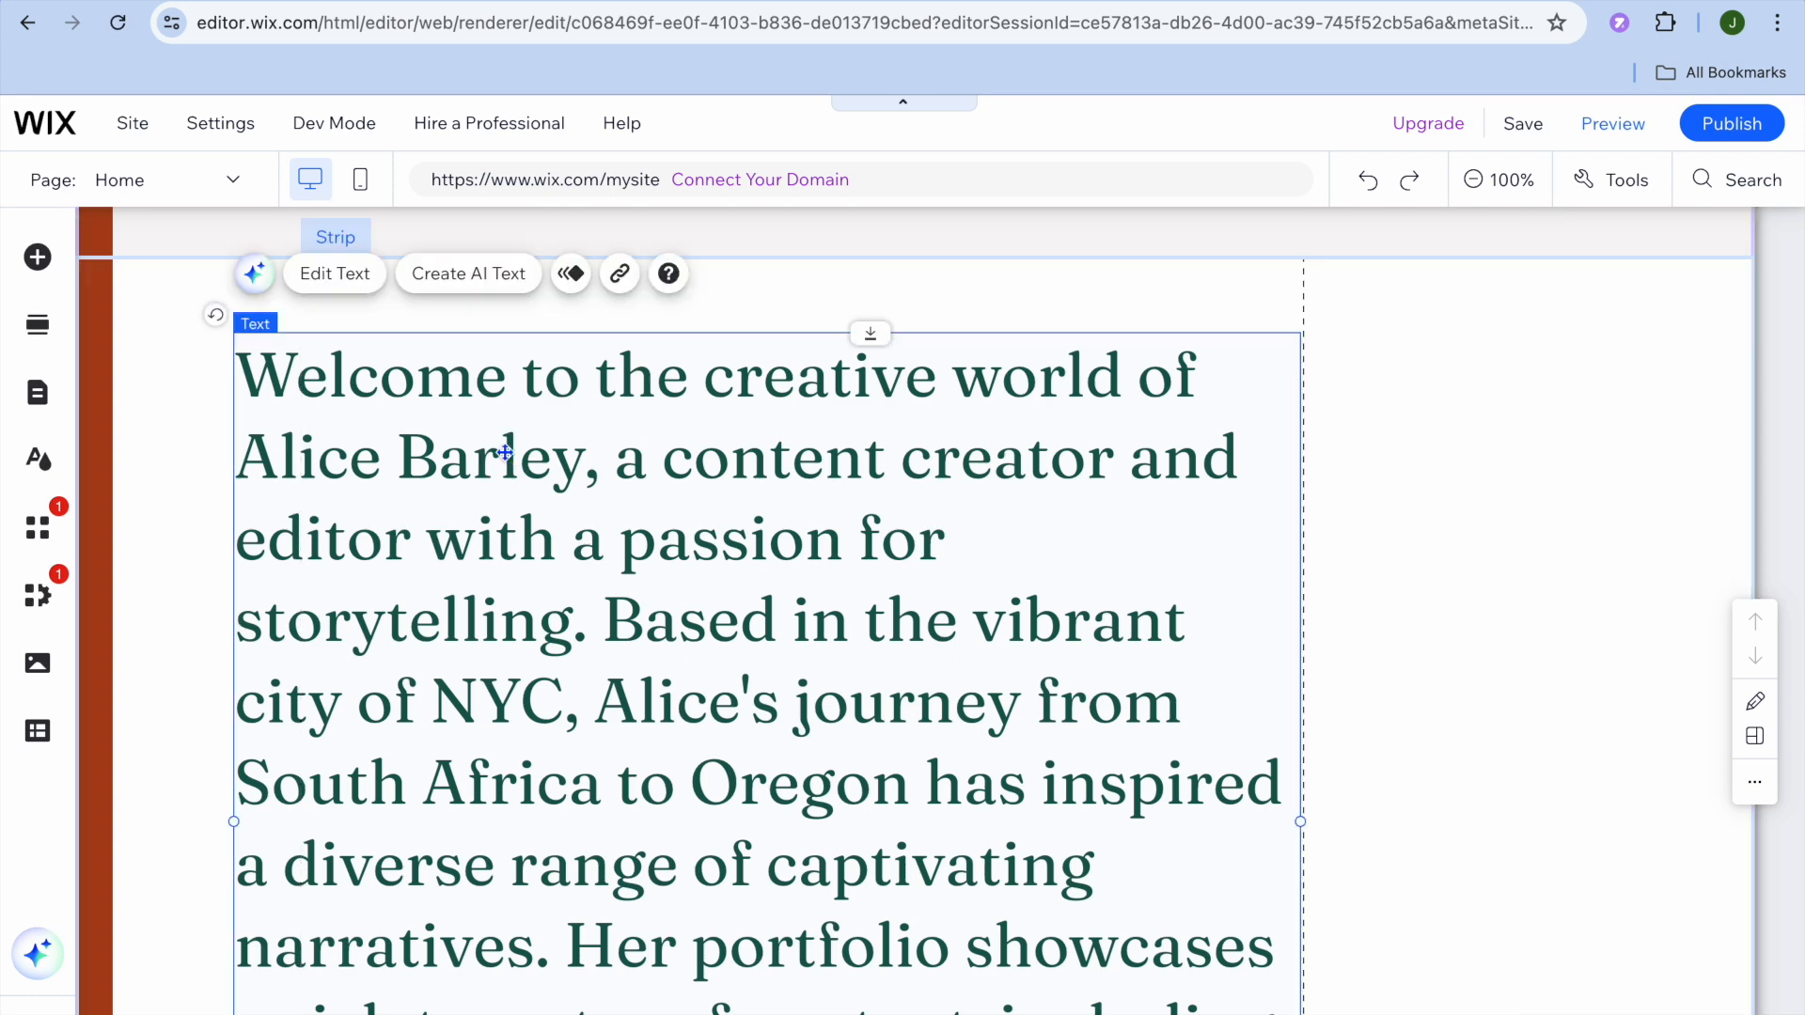
left_click(348, 278)
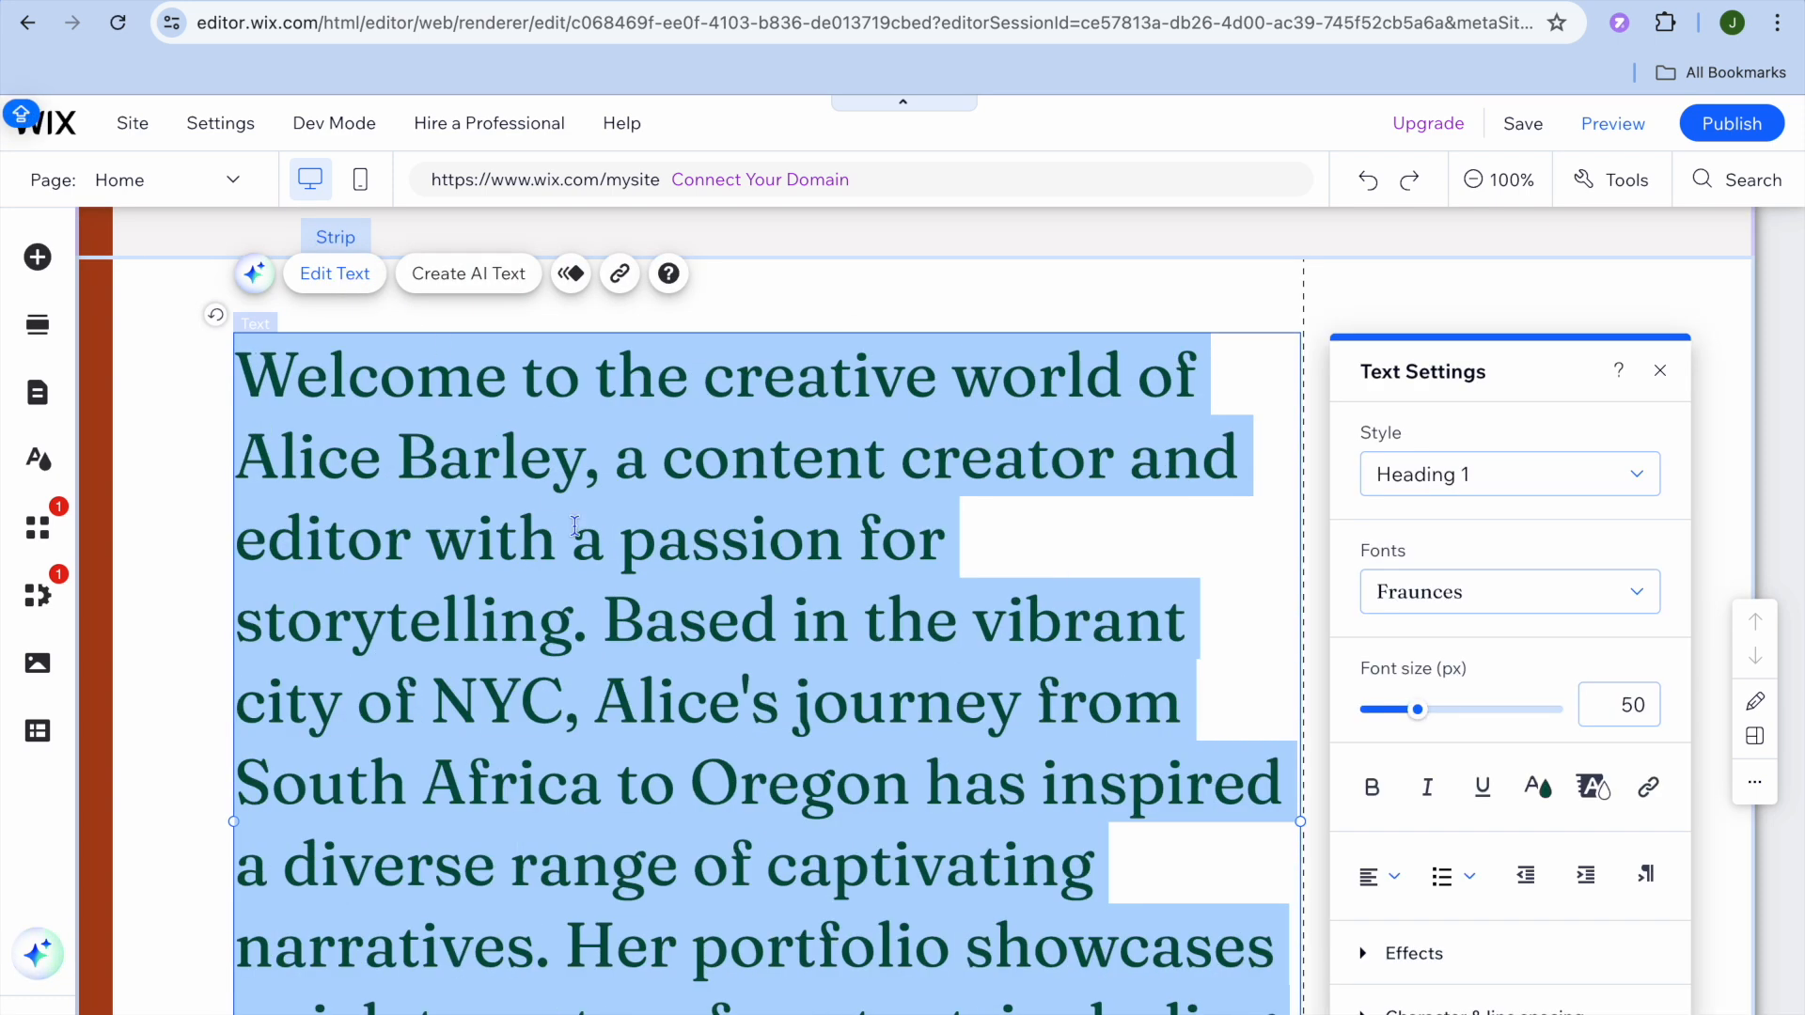
scroll(575, 526, "down", 3)
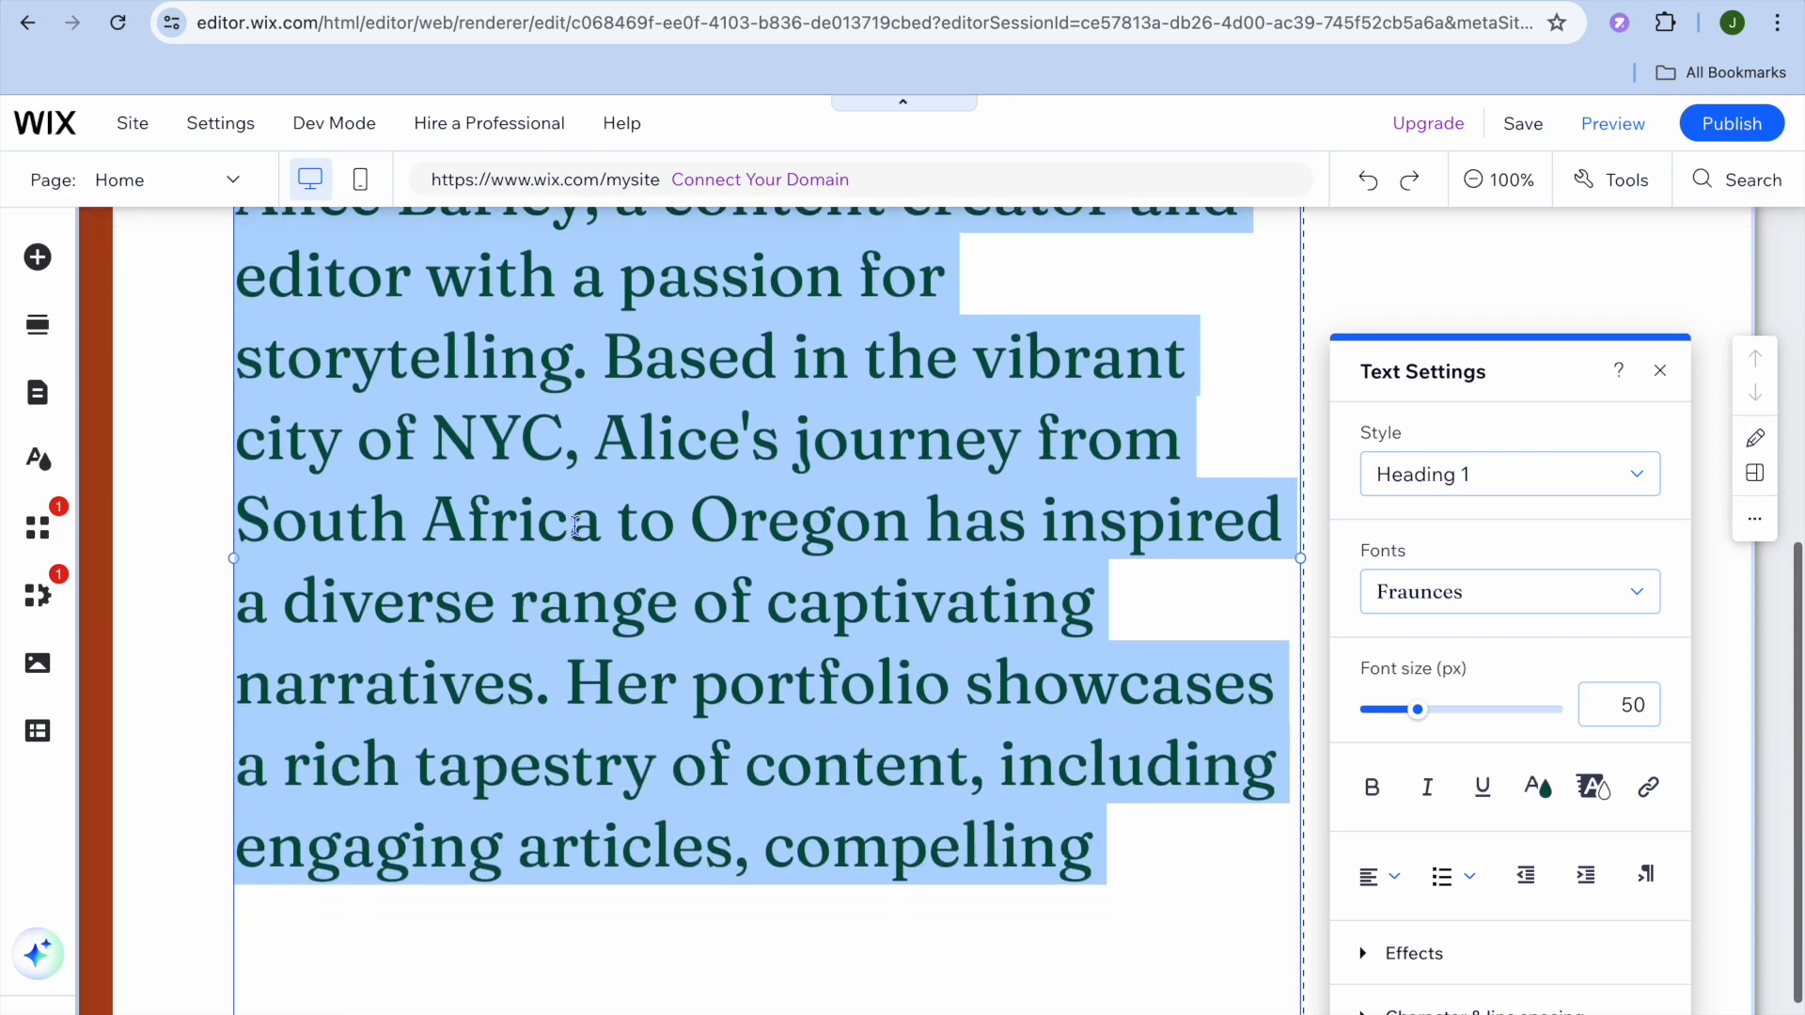
scroll(575, 529, "up", 6)
scroll(575, 533, "up", 1)
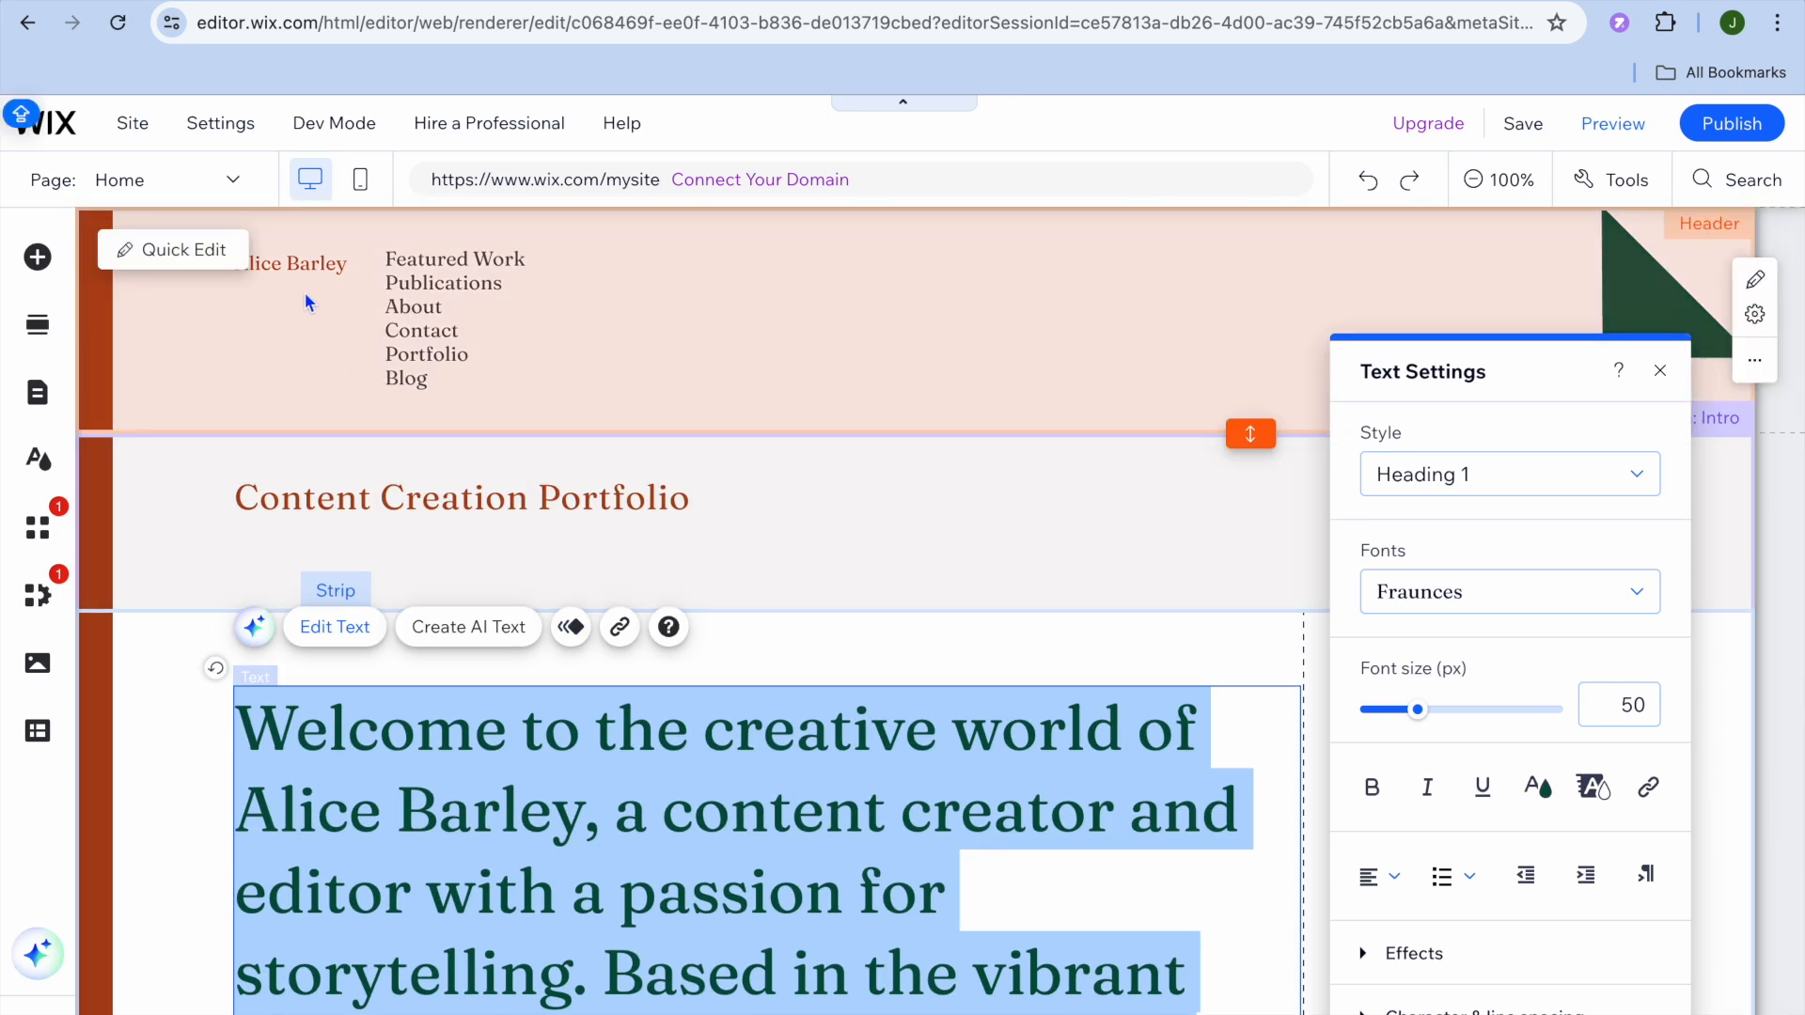
left_click(292, 265)
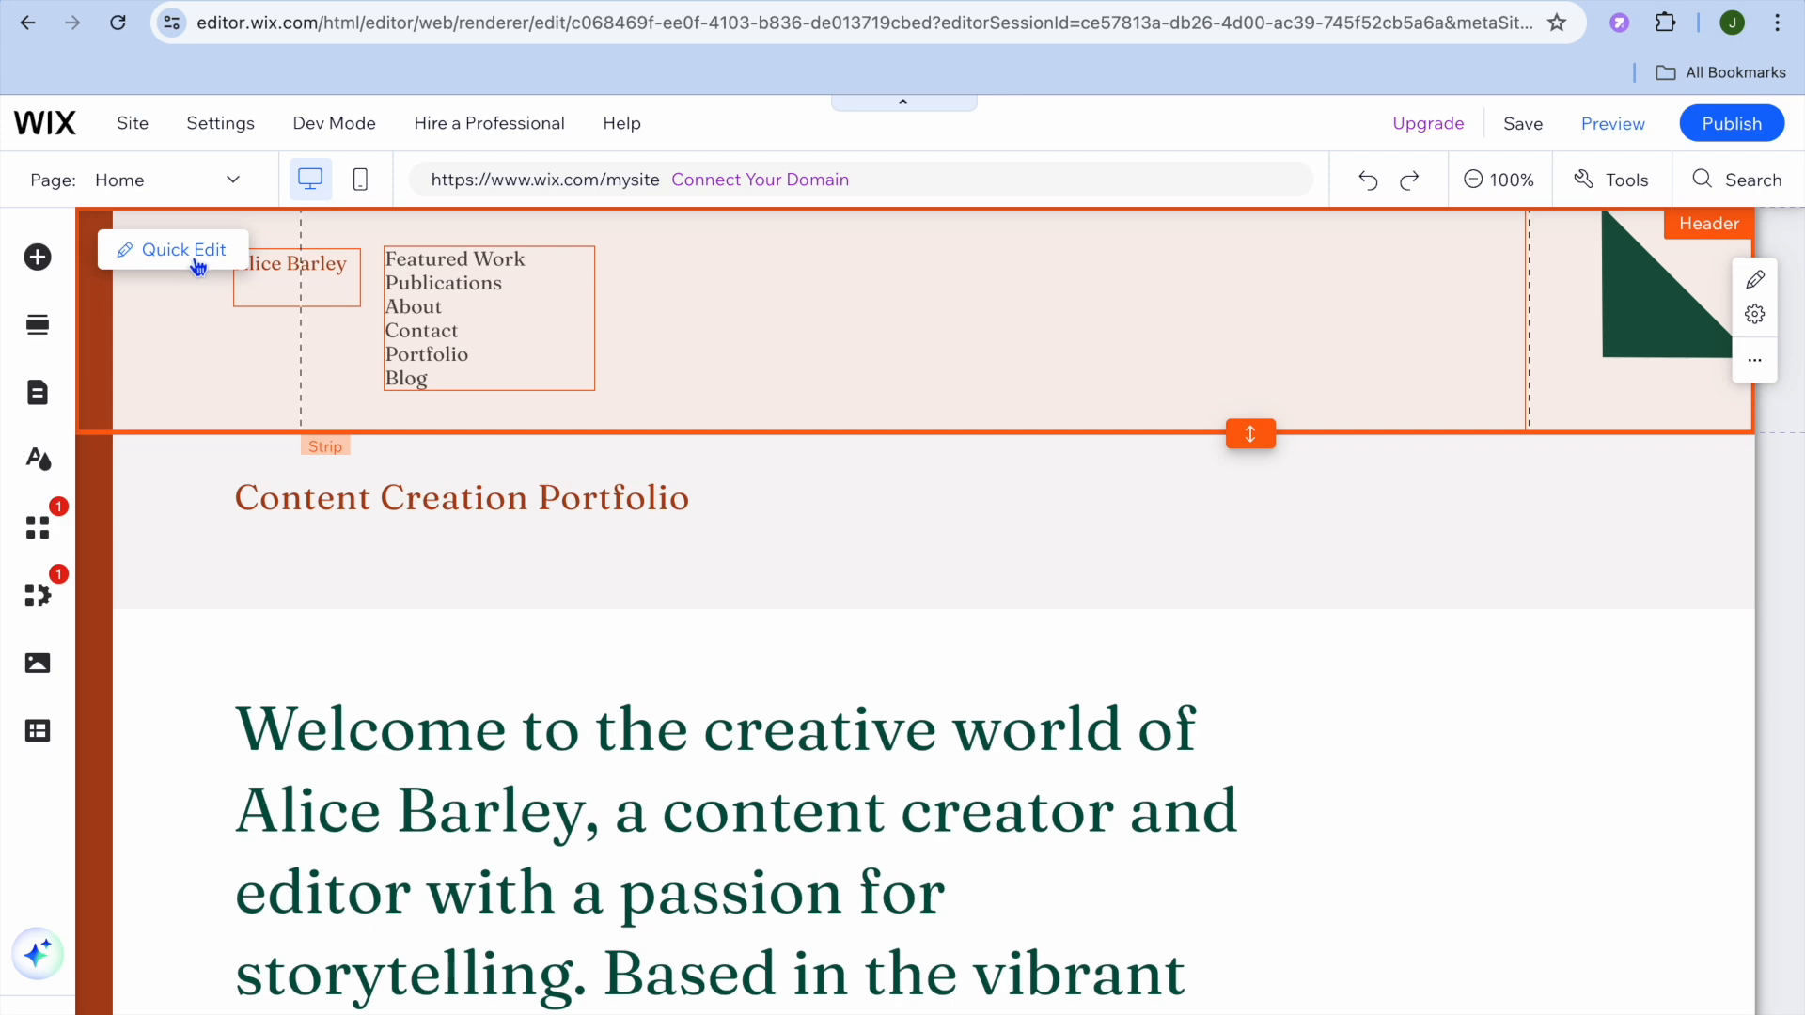
Step: Replace the header's site name with JASON TEST in capitals, then select the Intro section
left_click(167, 249)
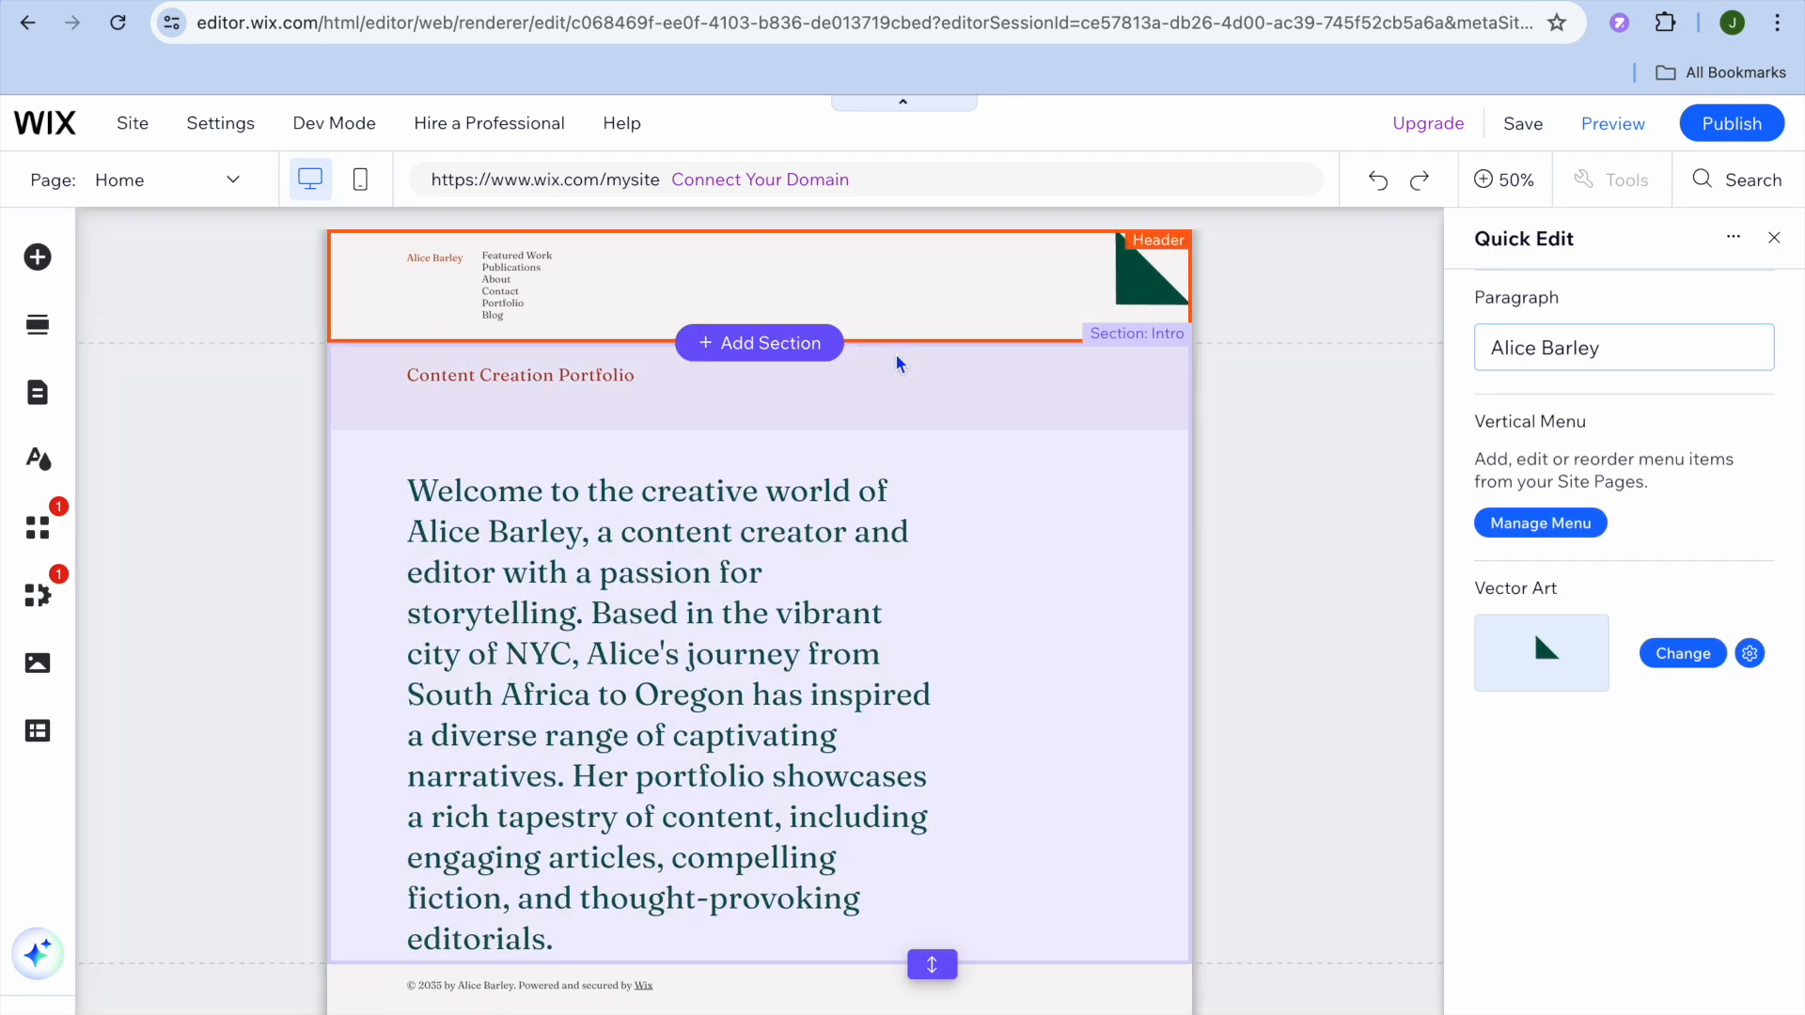
left_click(1599, 351)
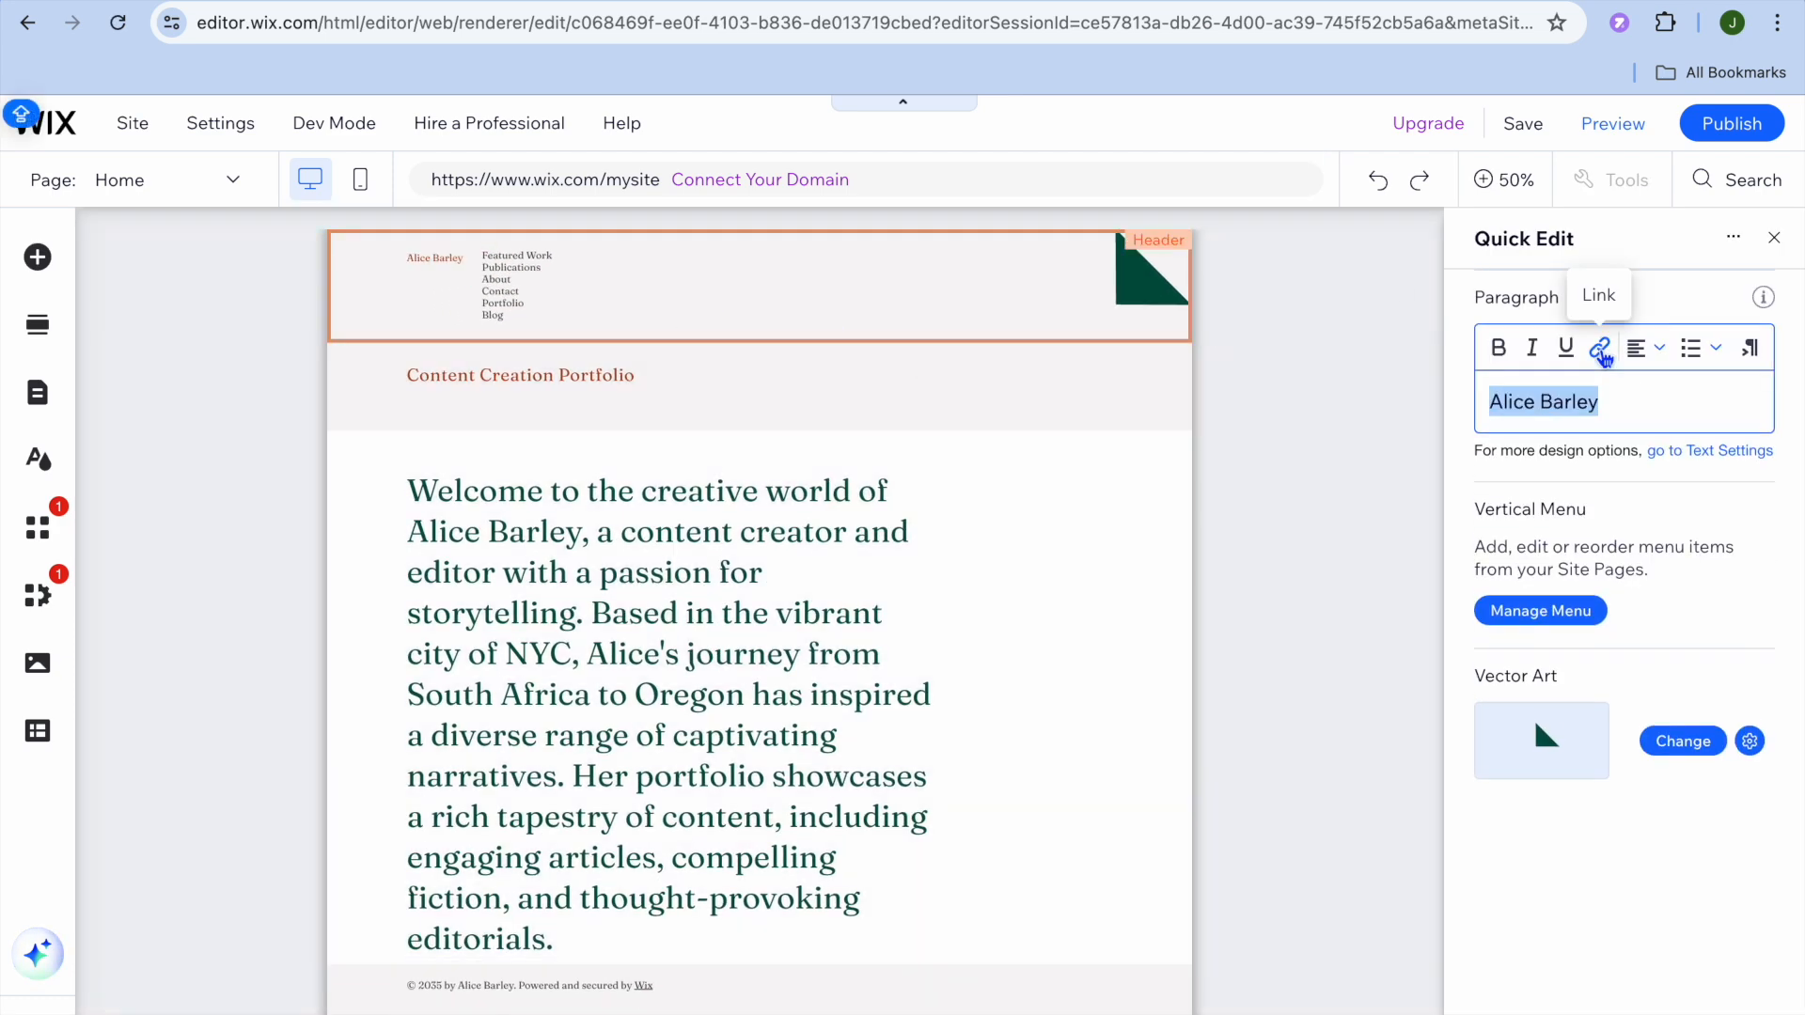
type("JAS")
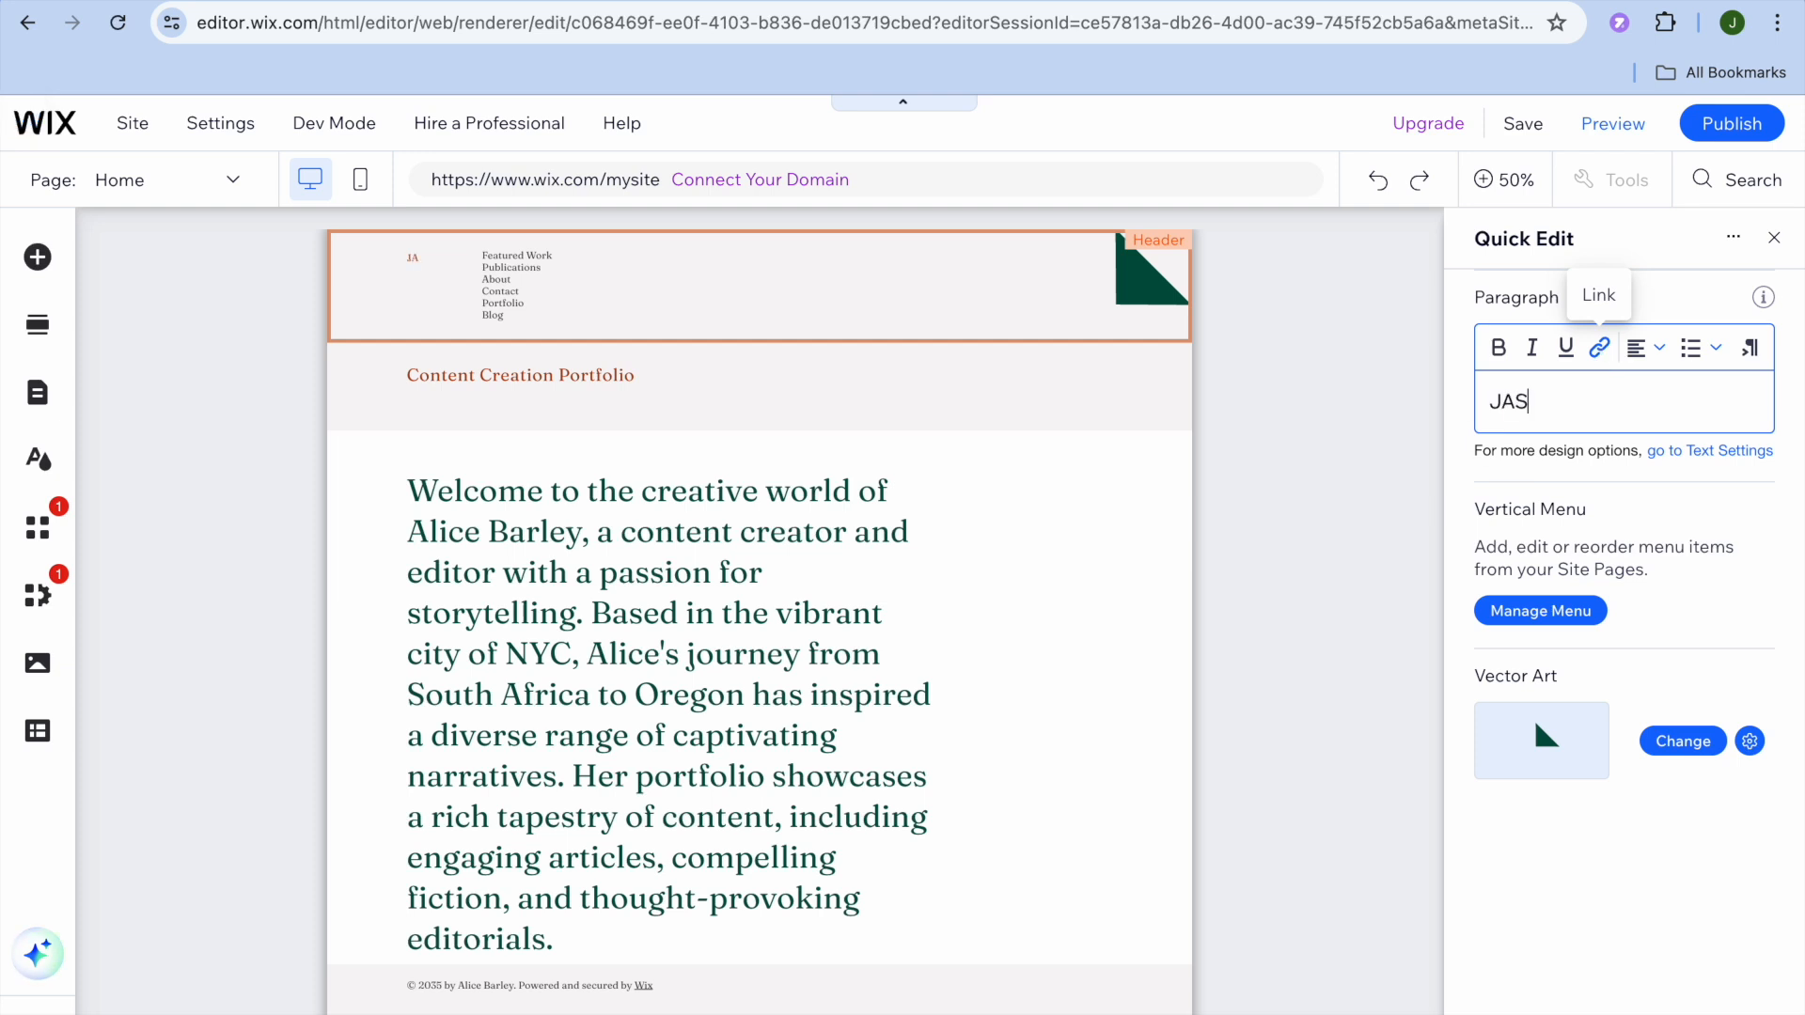
type("ON TEST")
key("Caps_Lock")
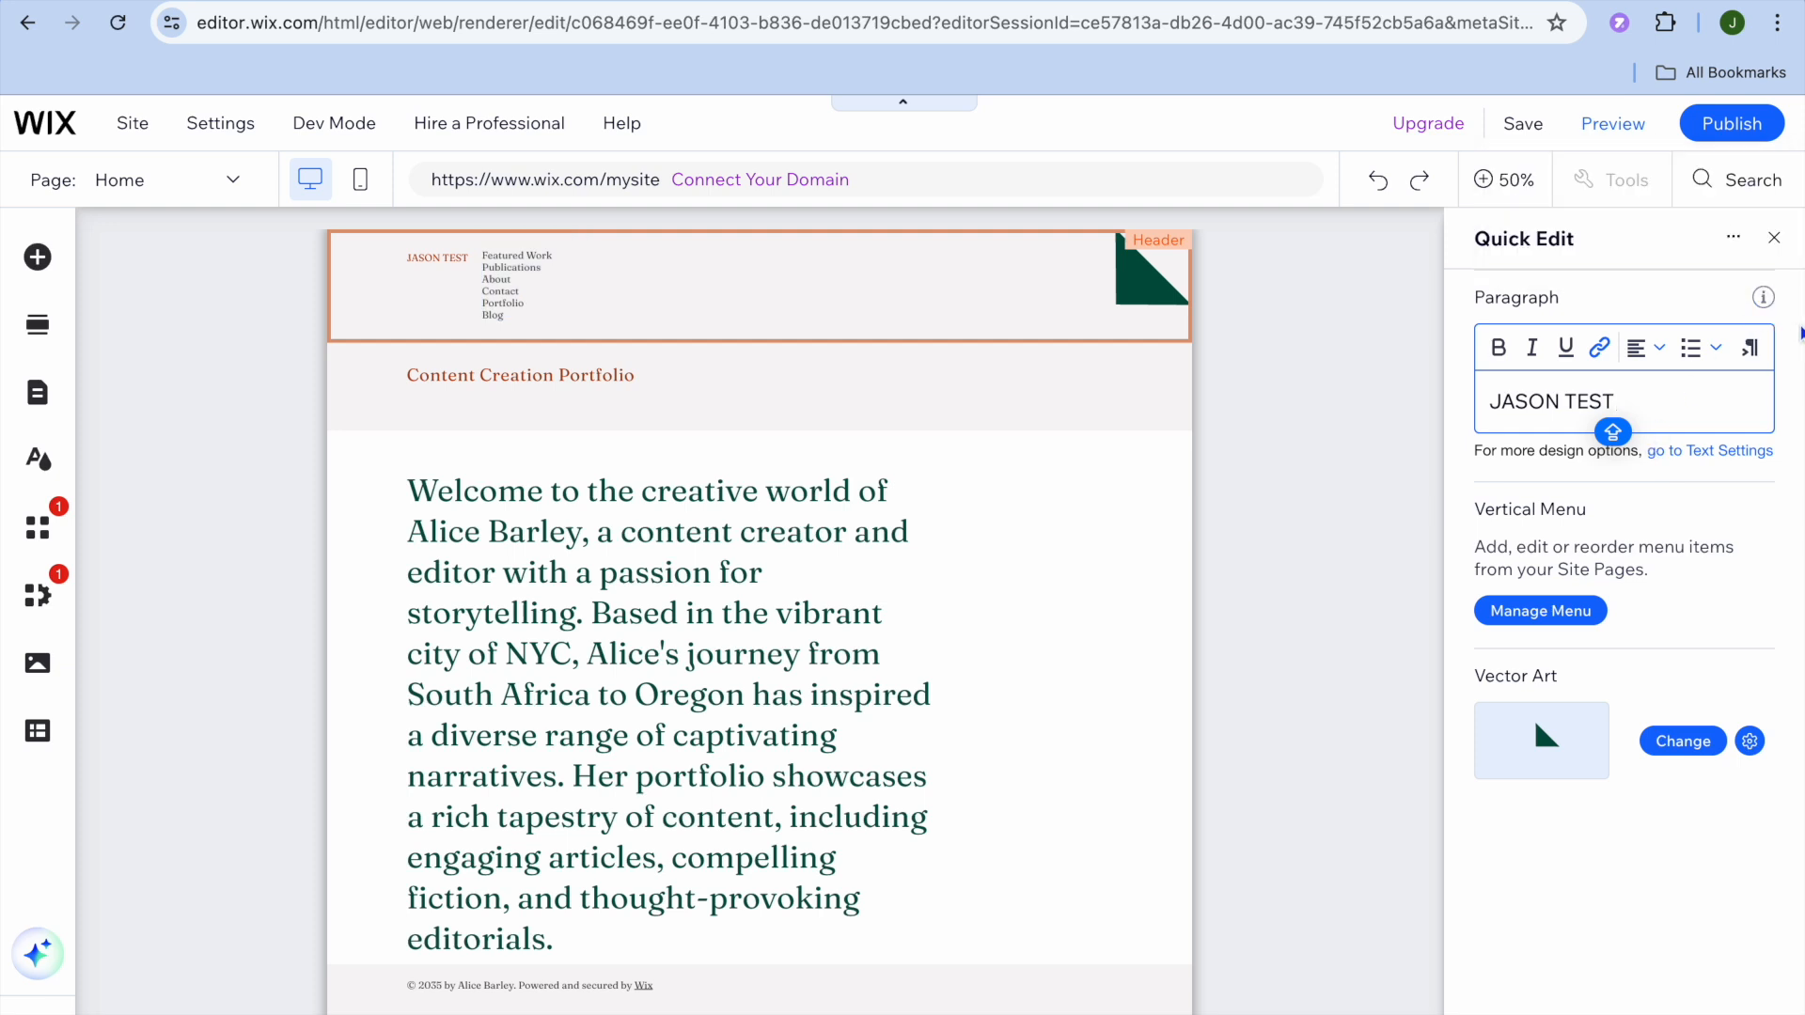
left_click(955, 576)
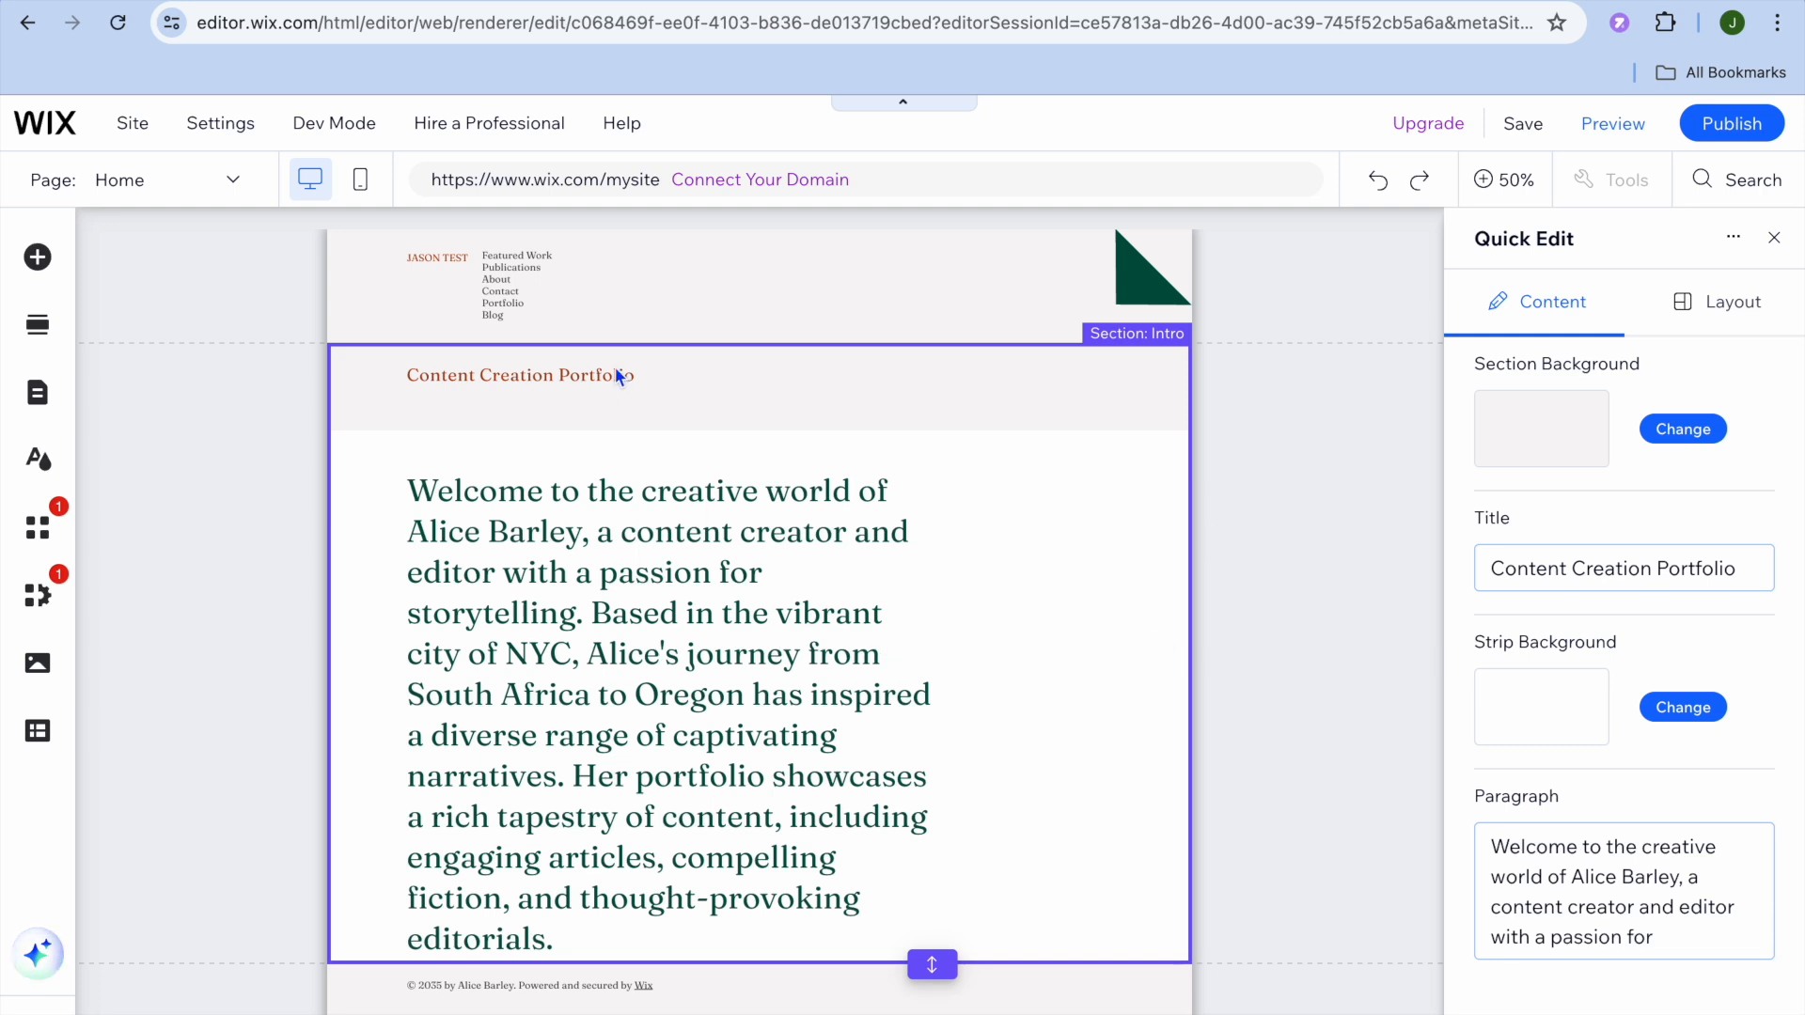
Step: Browse the Features, Business Info and Subscribe section designs, then switch to Add Elements
mouse_move(615, 365)
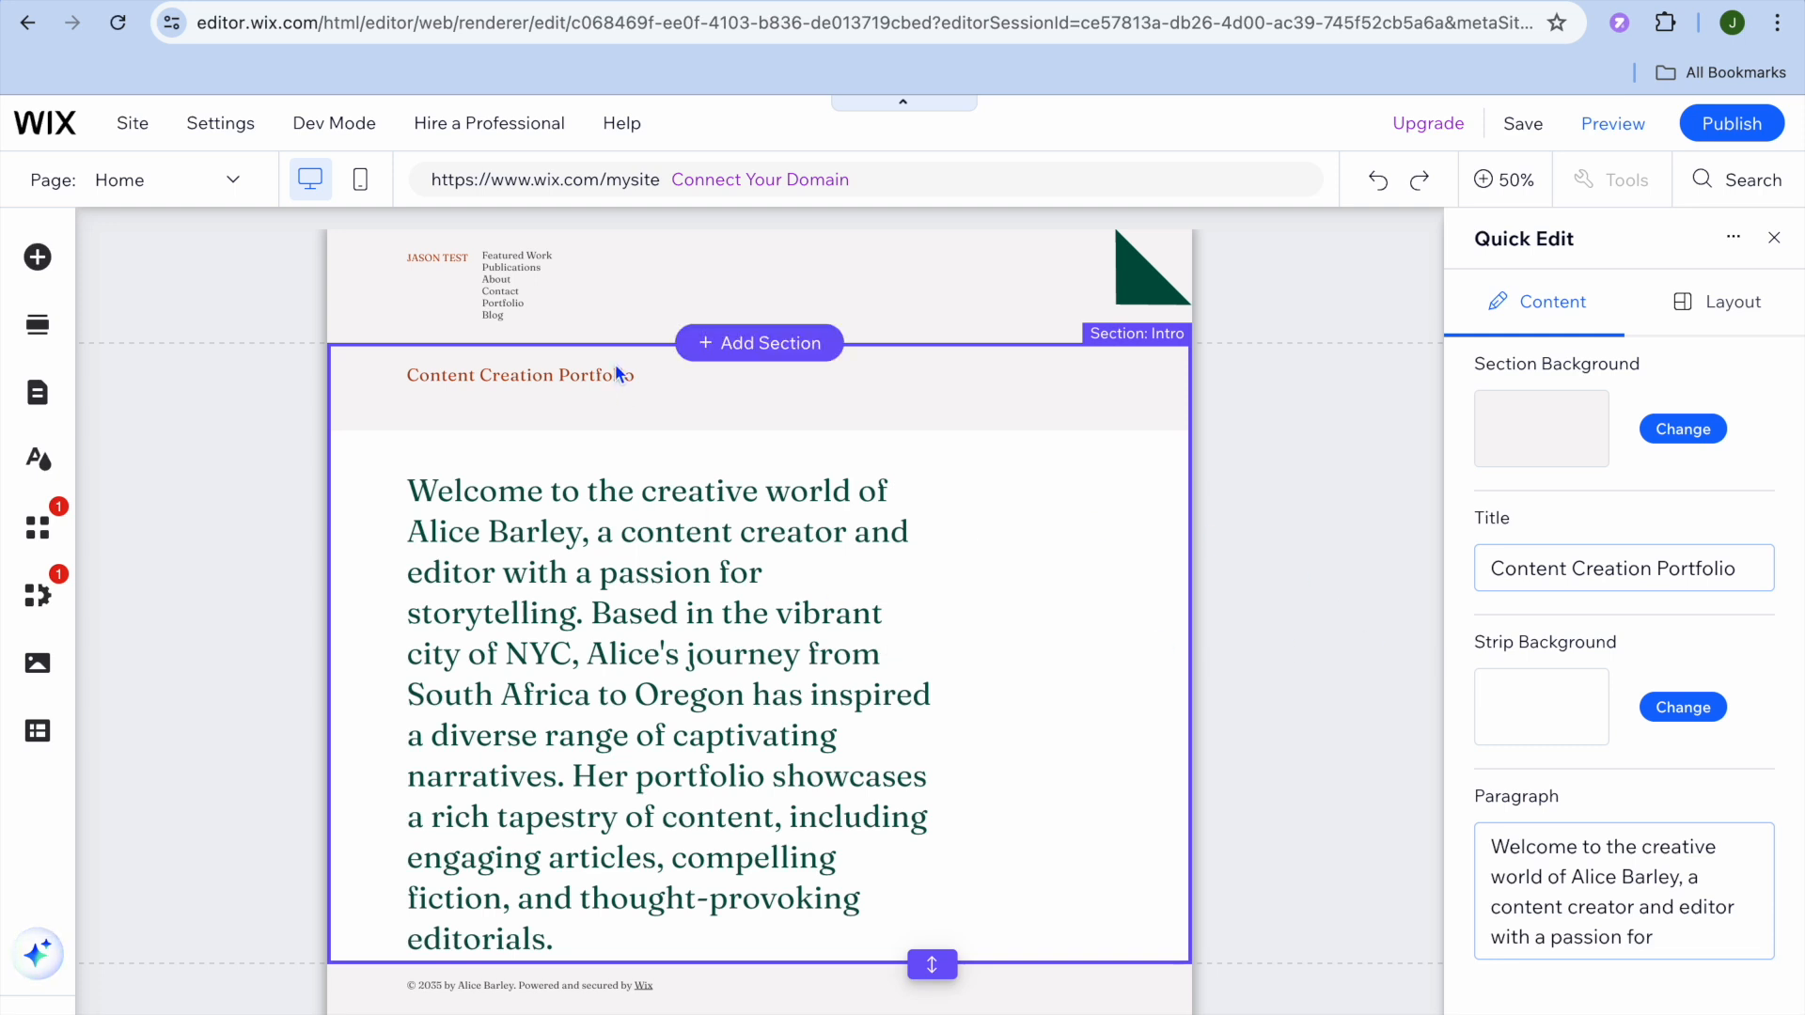
left_click(769, 344)
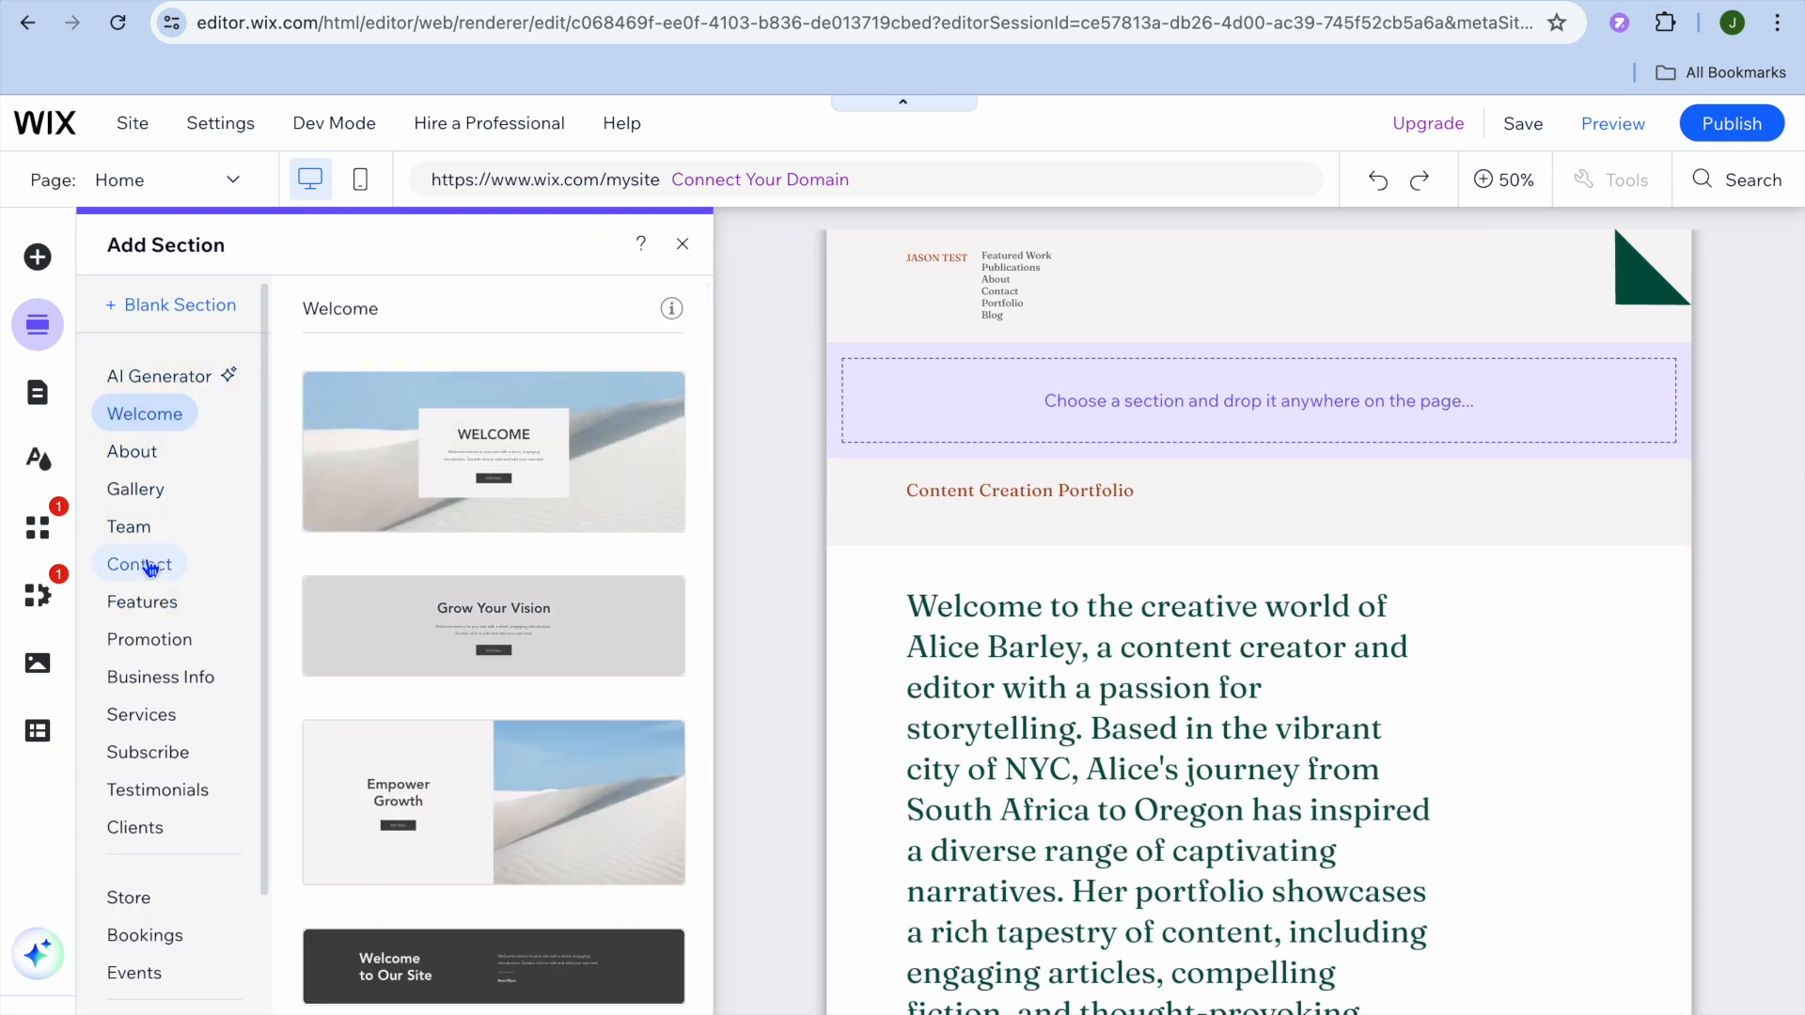
left_click(162, 611)
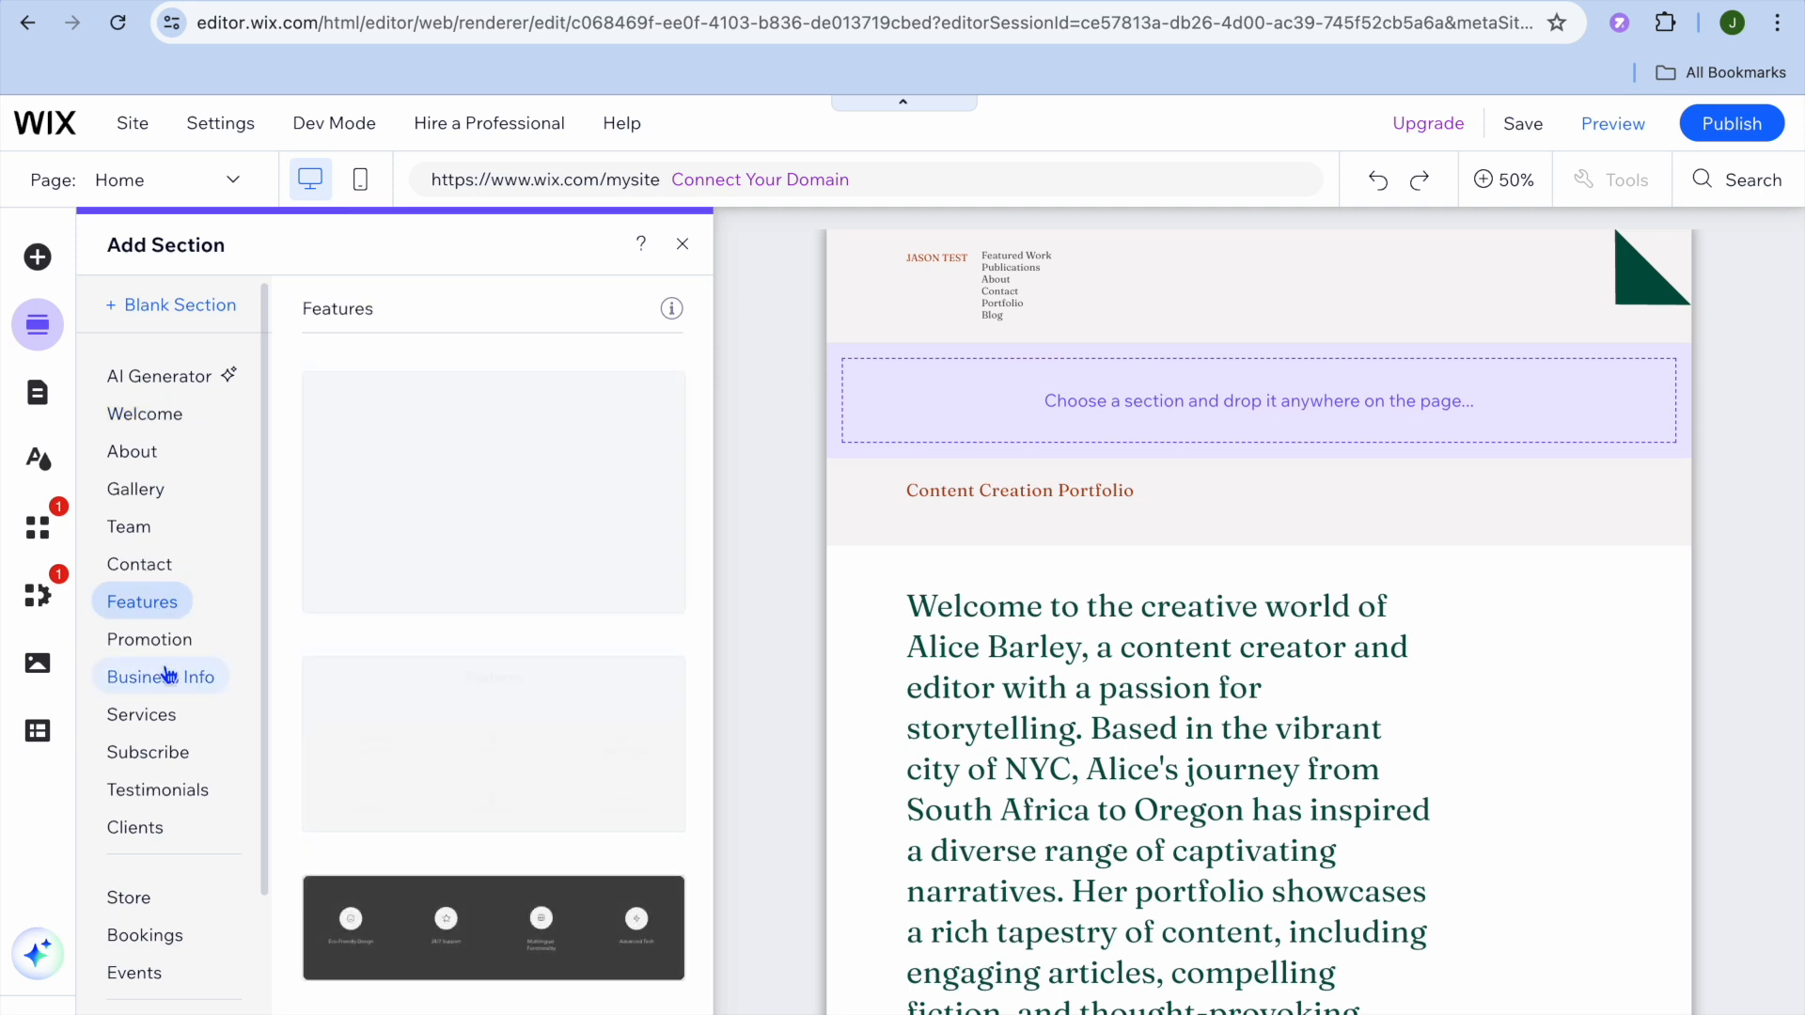
left_click(166, 673)
left_click(173, 752)
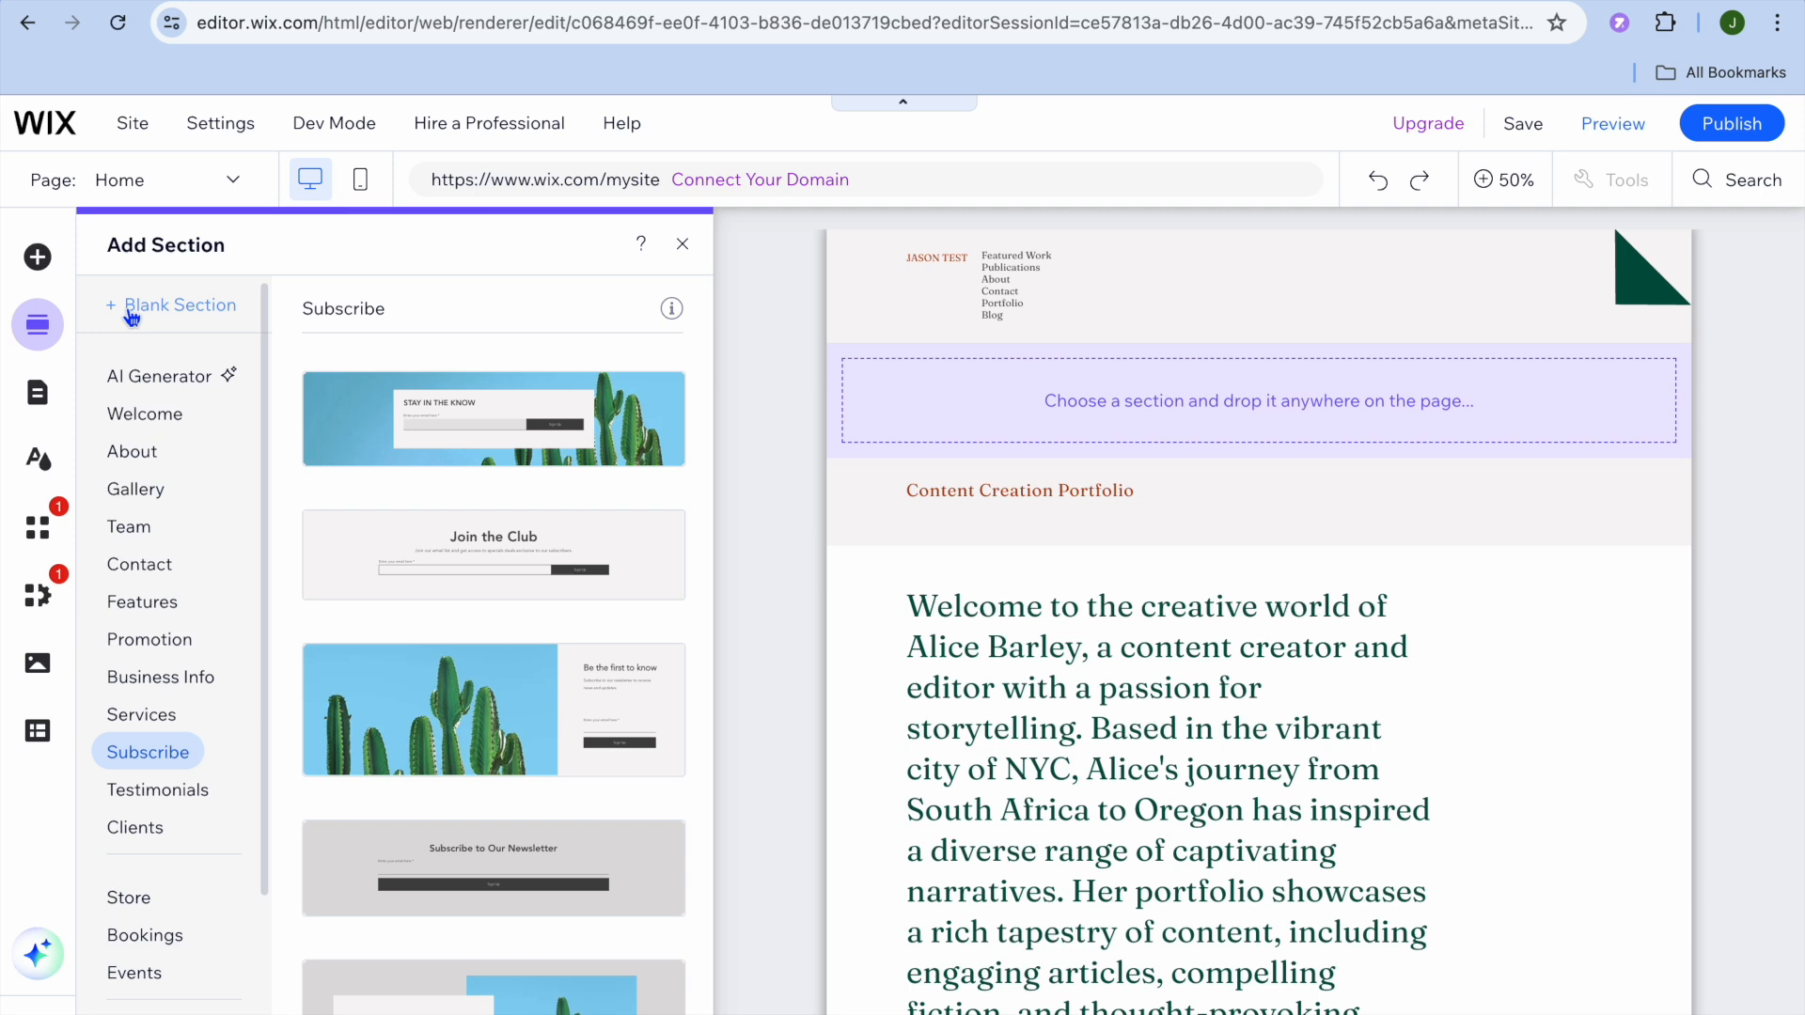
left_click(39, 262)
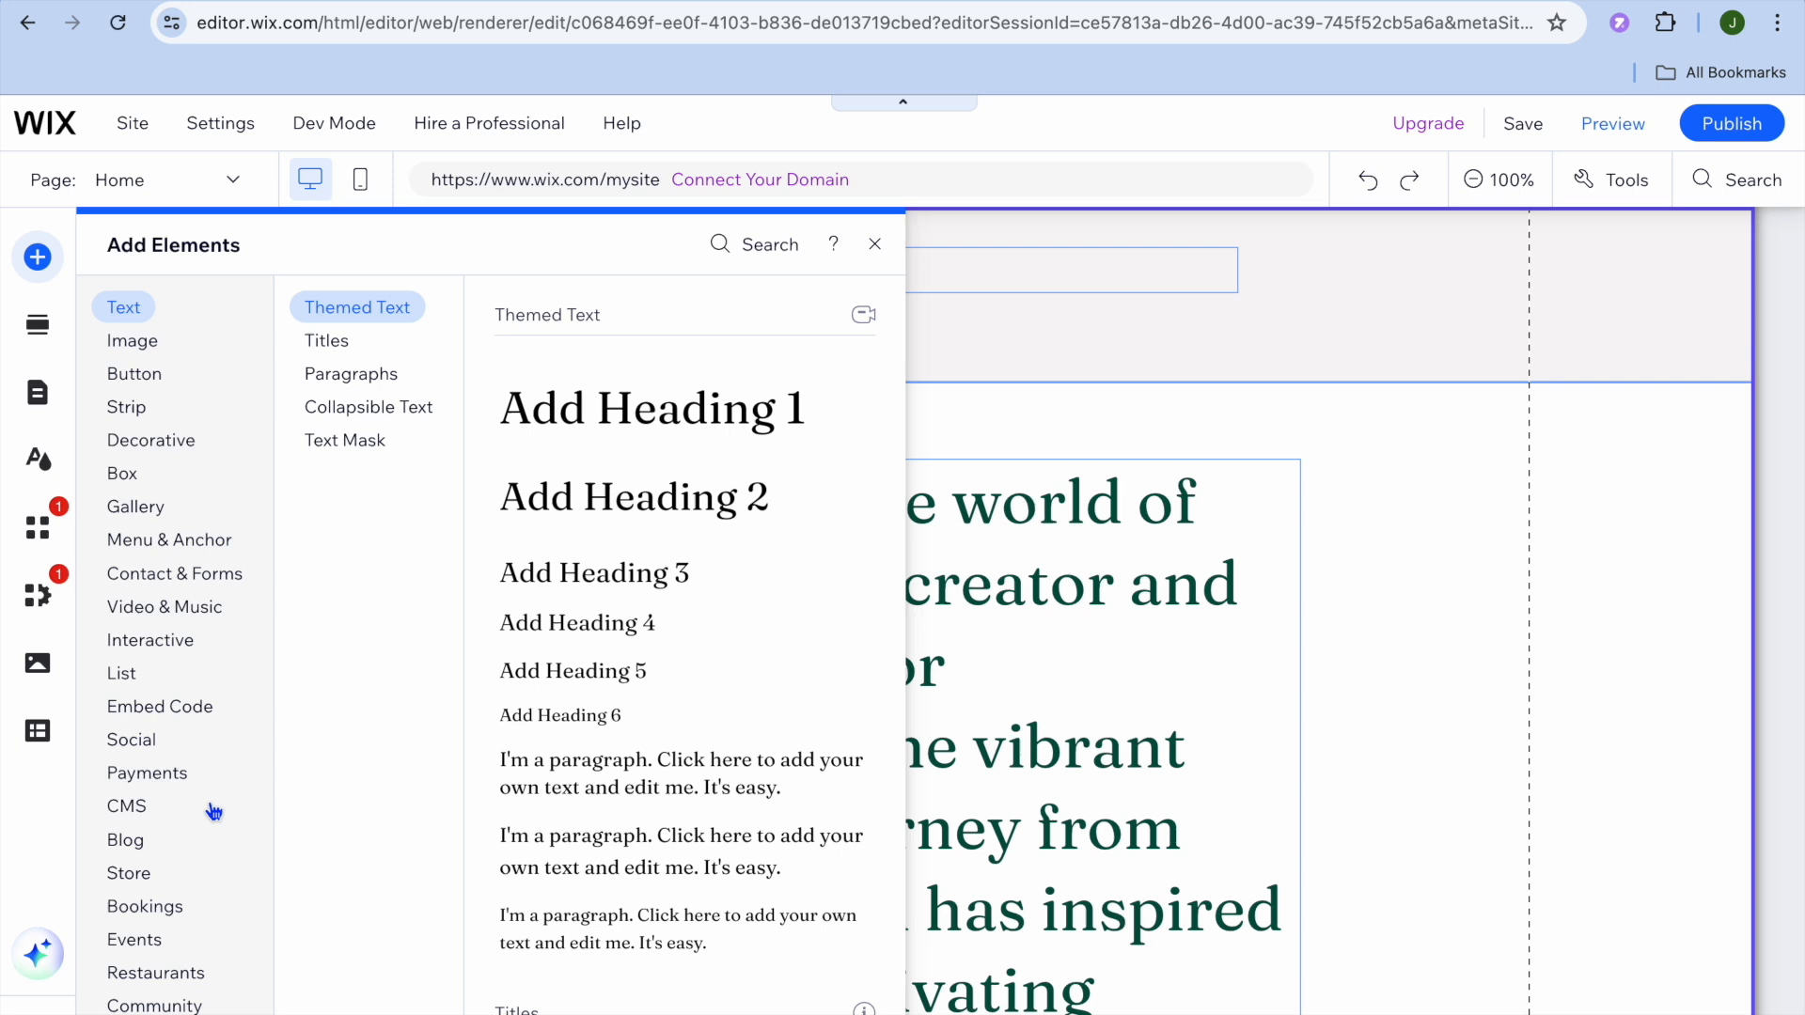
Step: Review the Social, Interactive, Embed Code, Payments and Donation elements, then close the catalogue
left_click(194, 753)
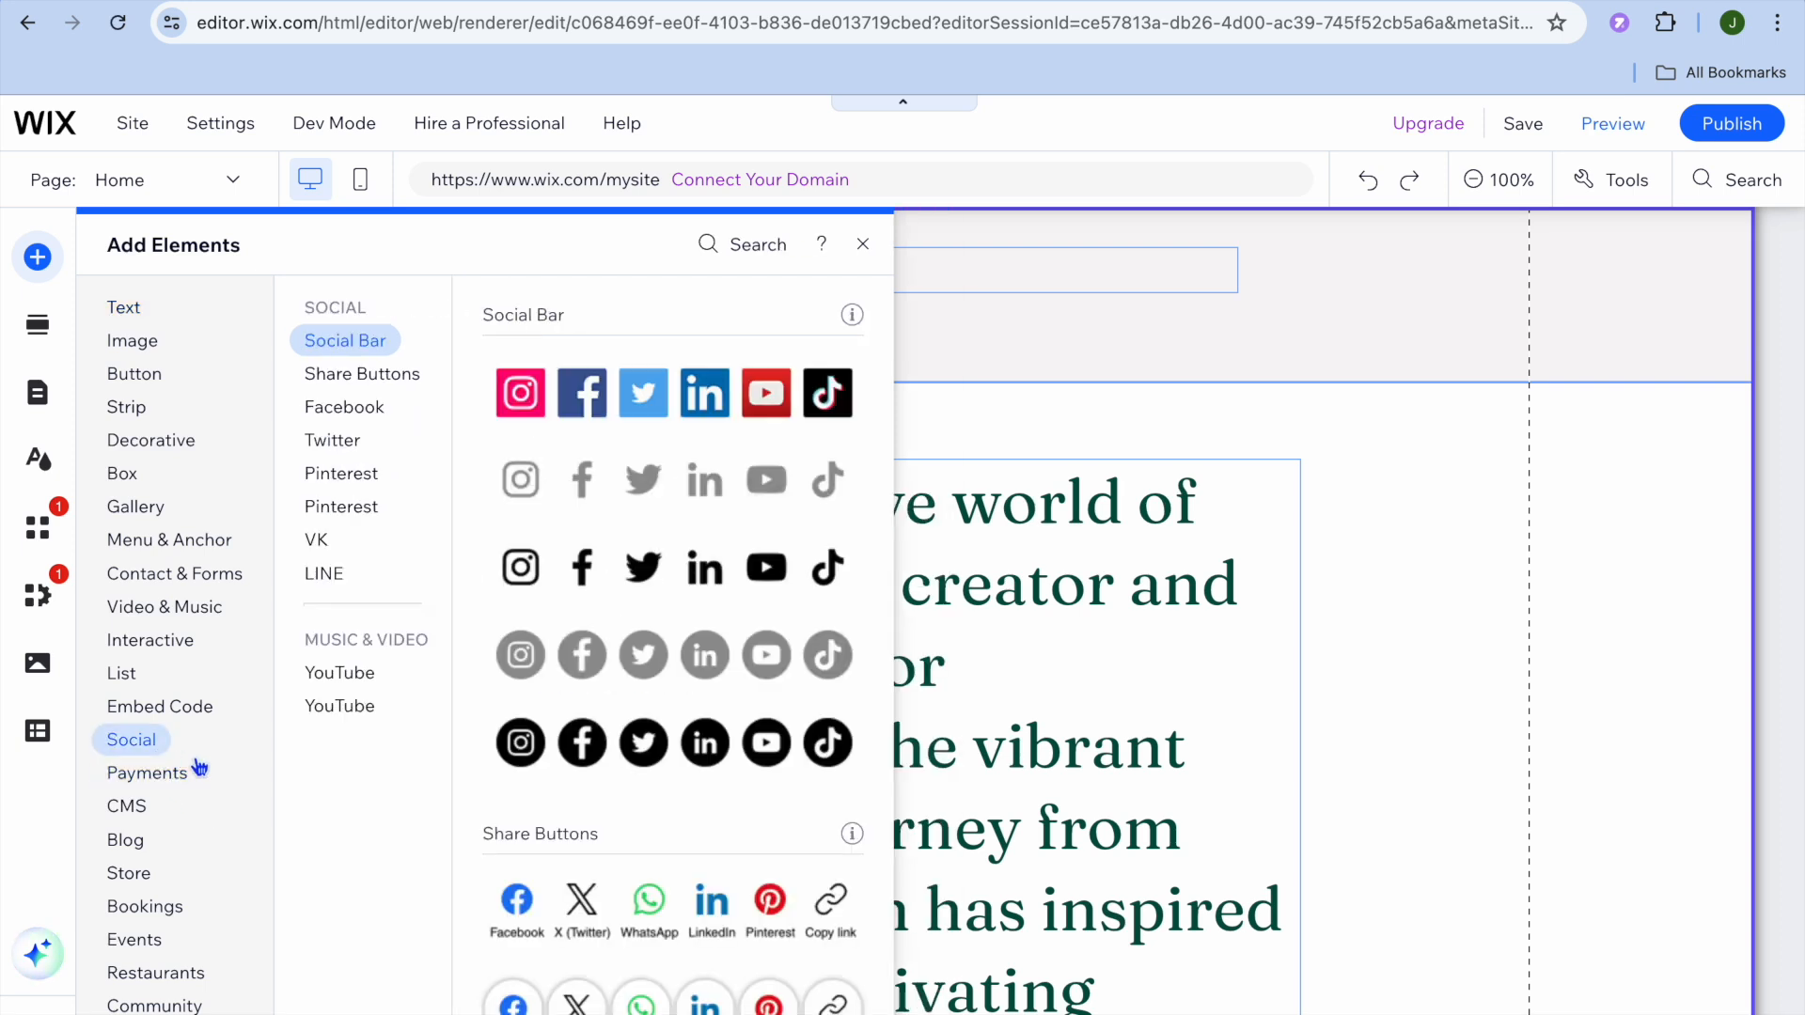
left_click(166, 648)
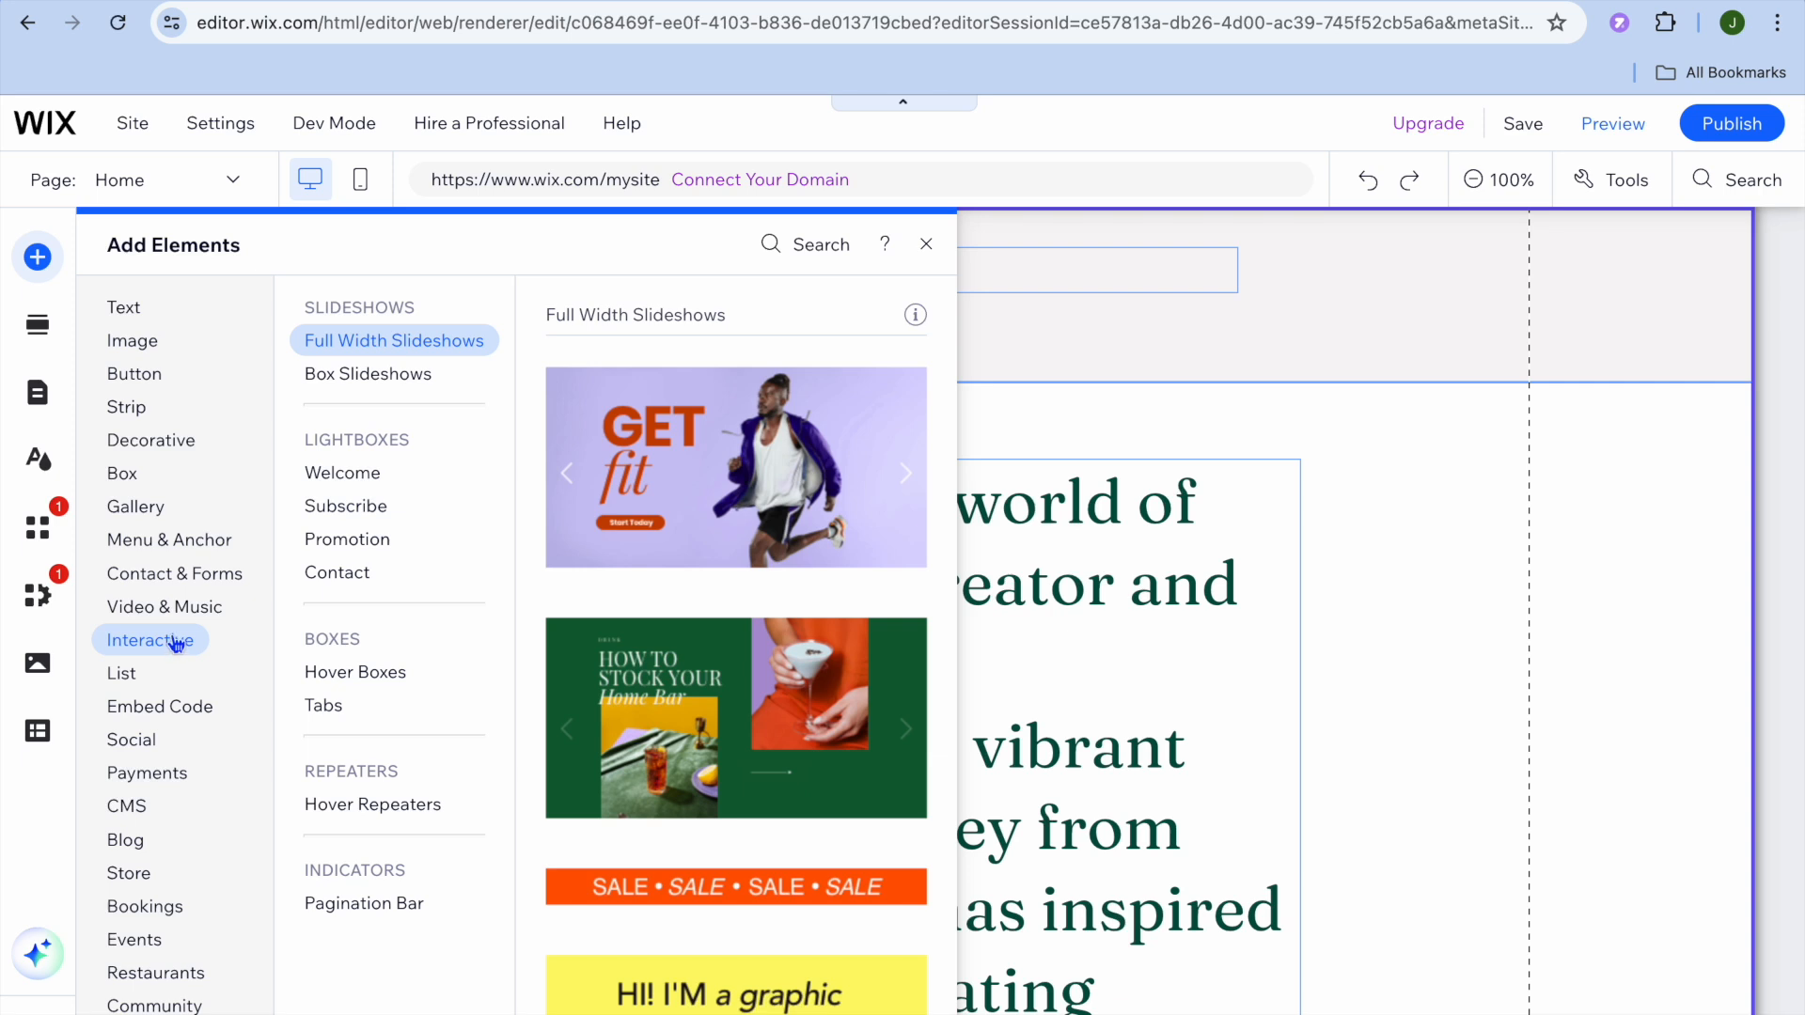
left_click(155, 706)
left_click(141, 773)
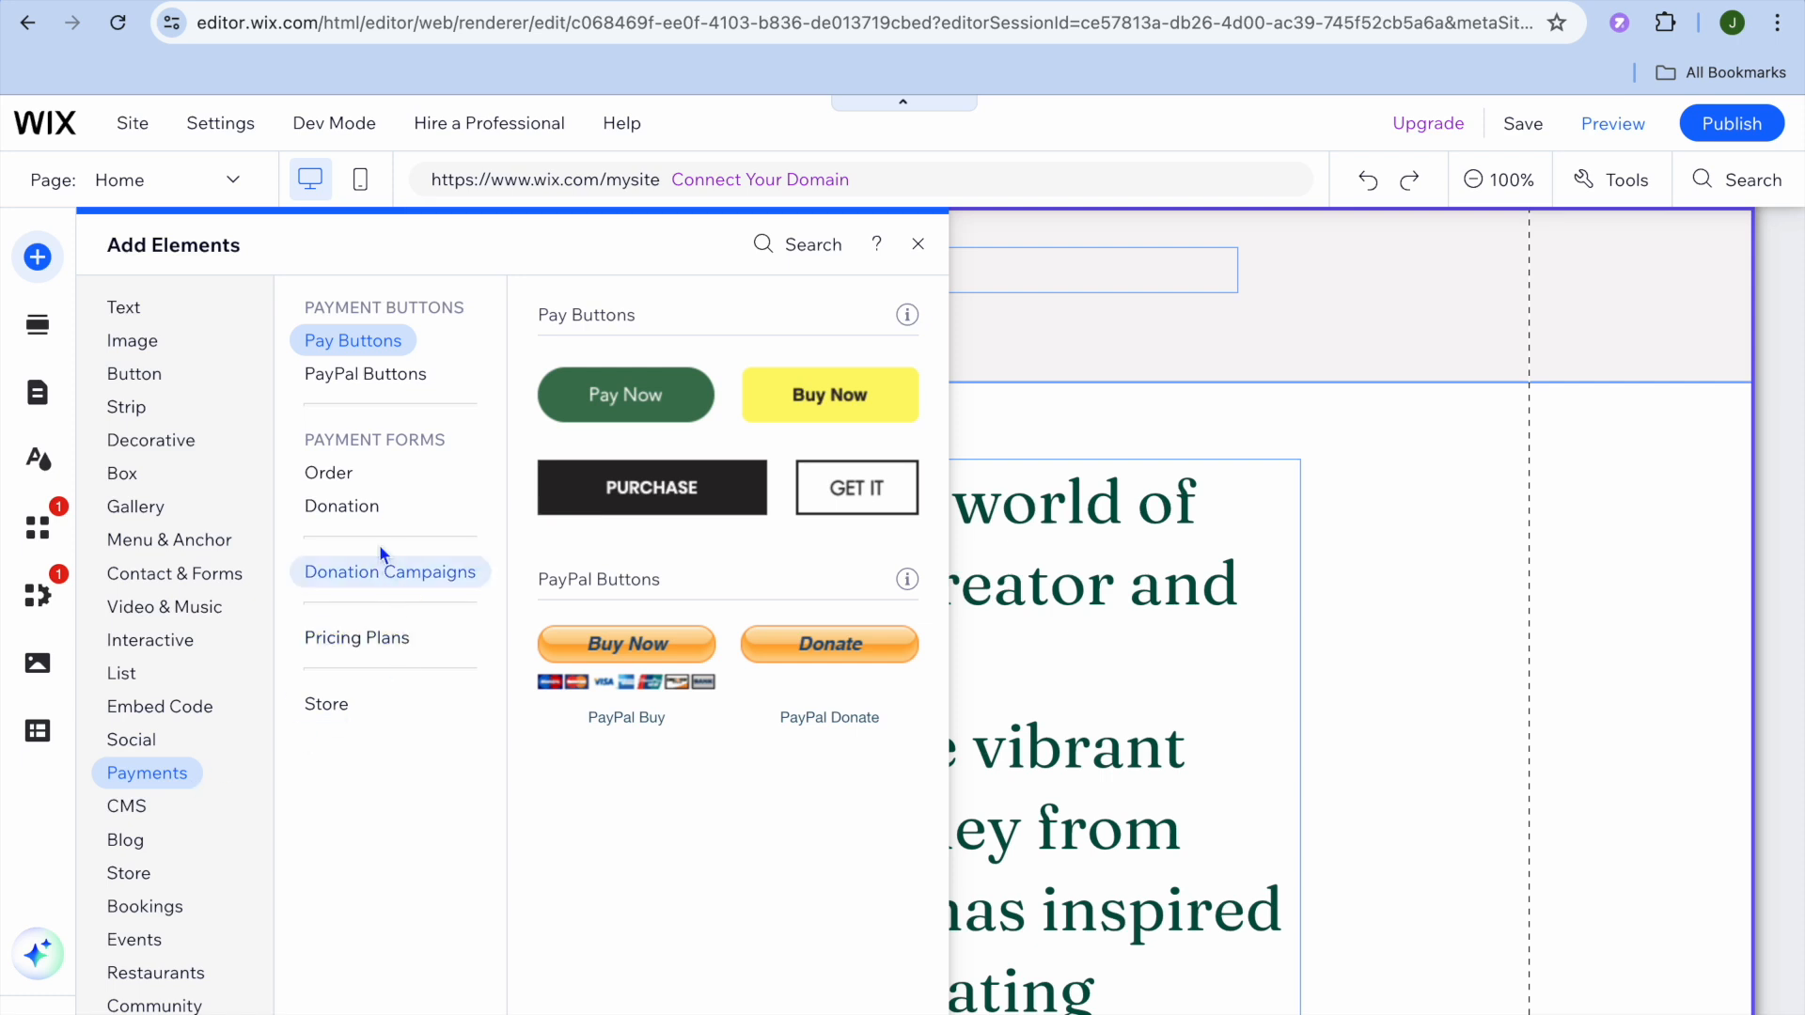
left_click(362, 513)
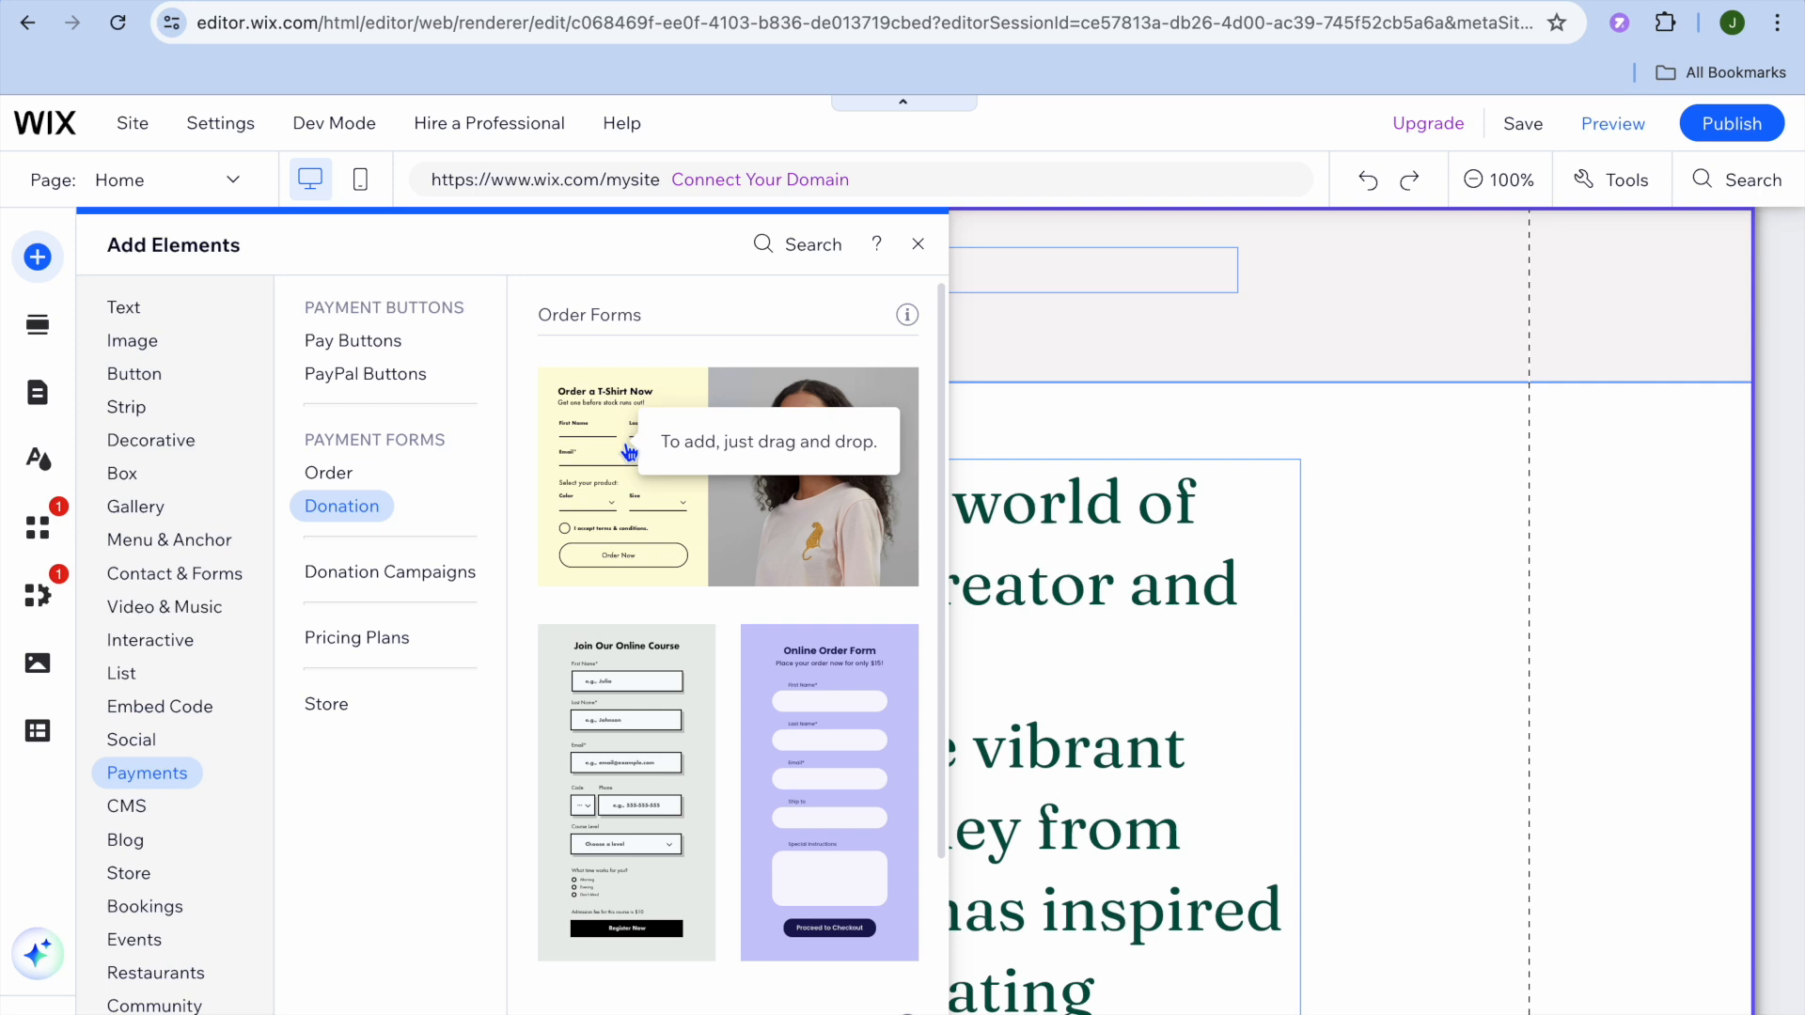
left_click(917, 245)
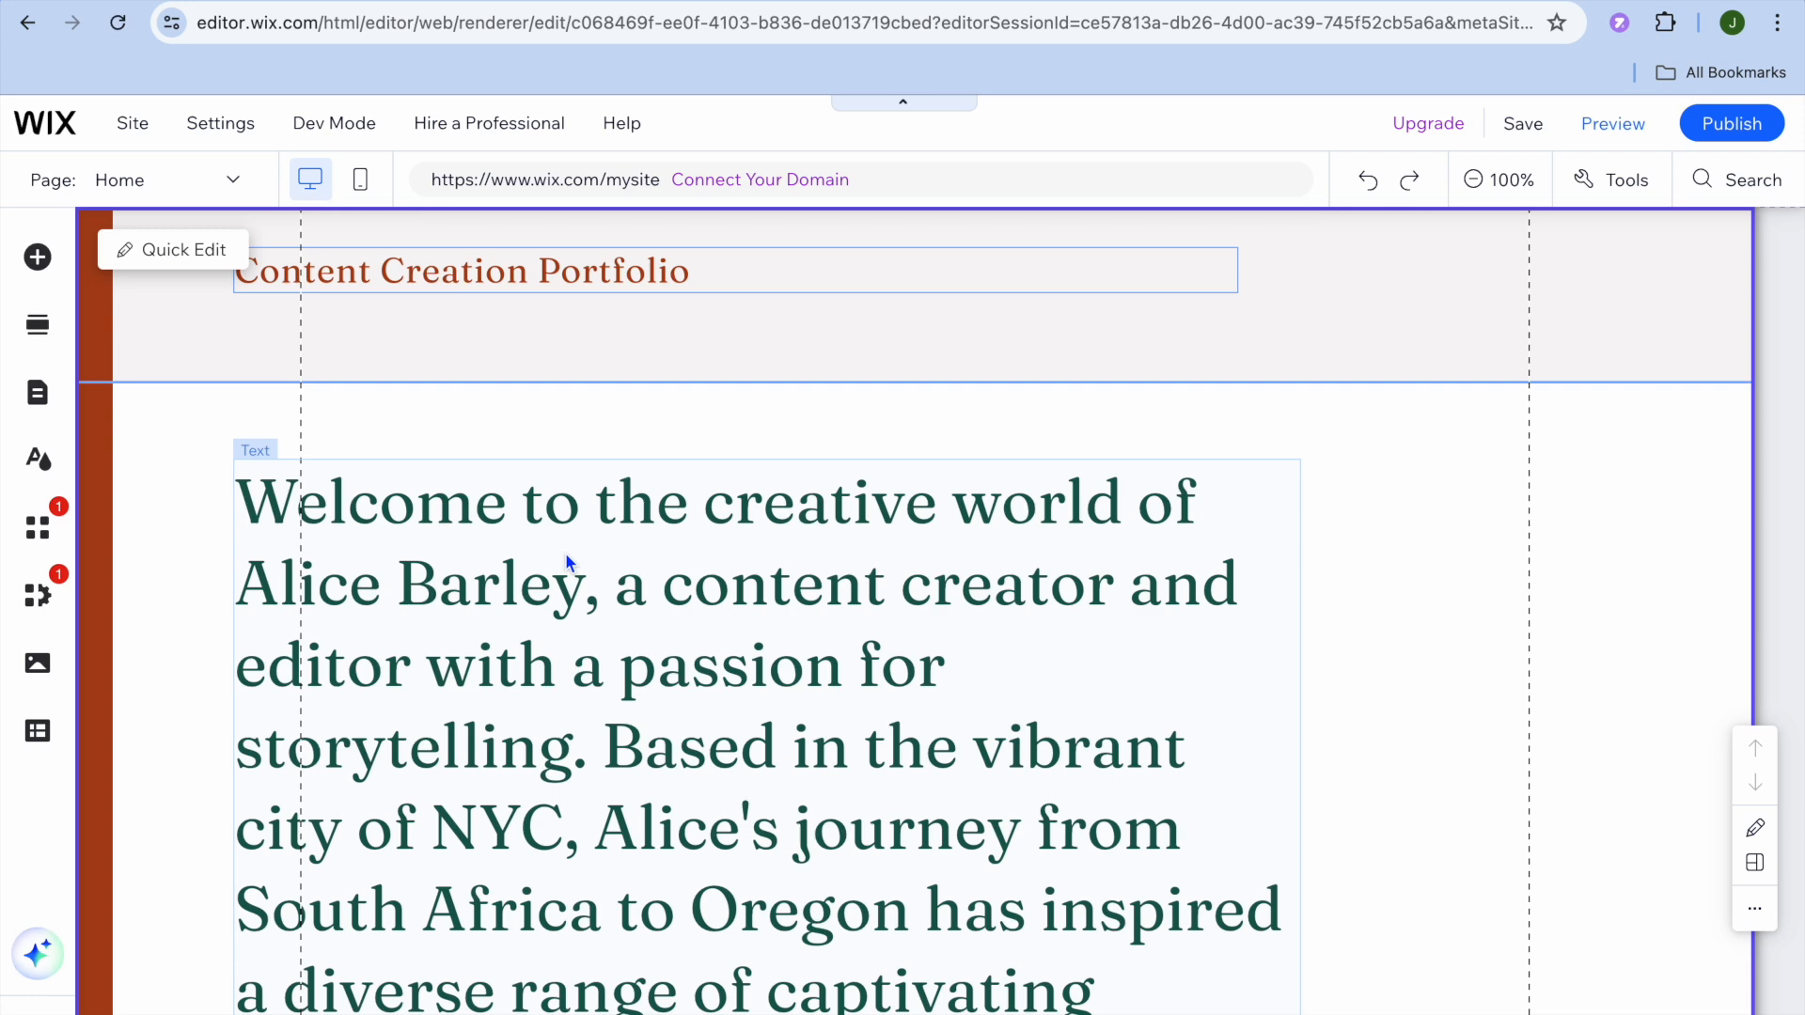
Step: Search the App Market for 'subscription', listing 36 apps led by Wix Pricing Plans
left_click(40, 535)
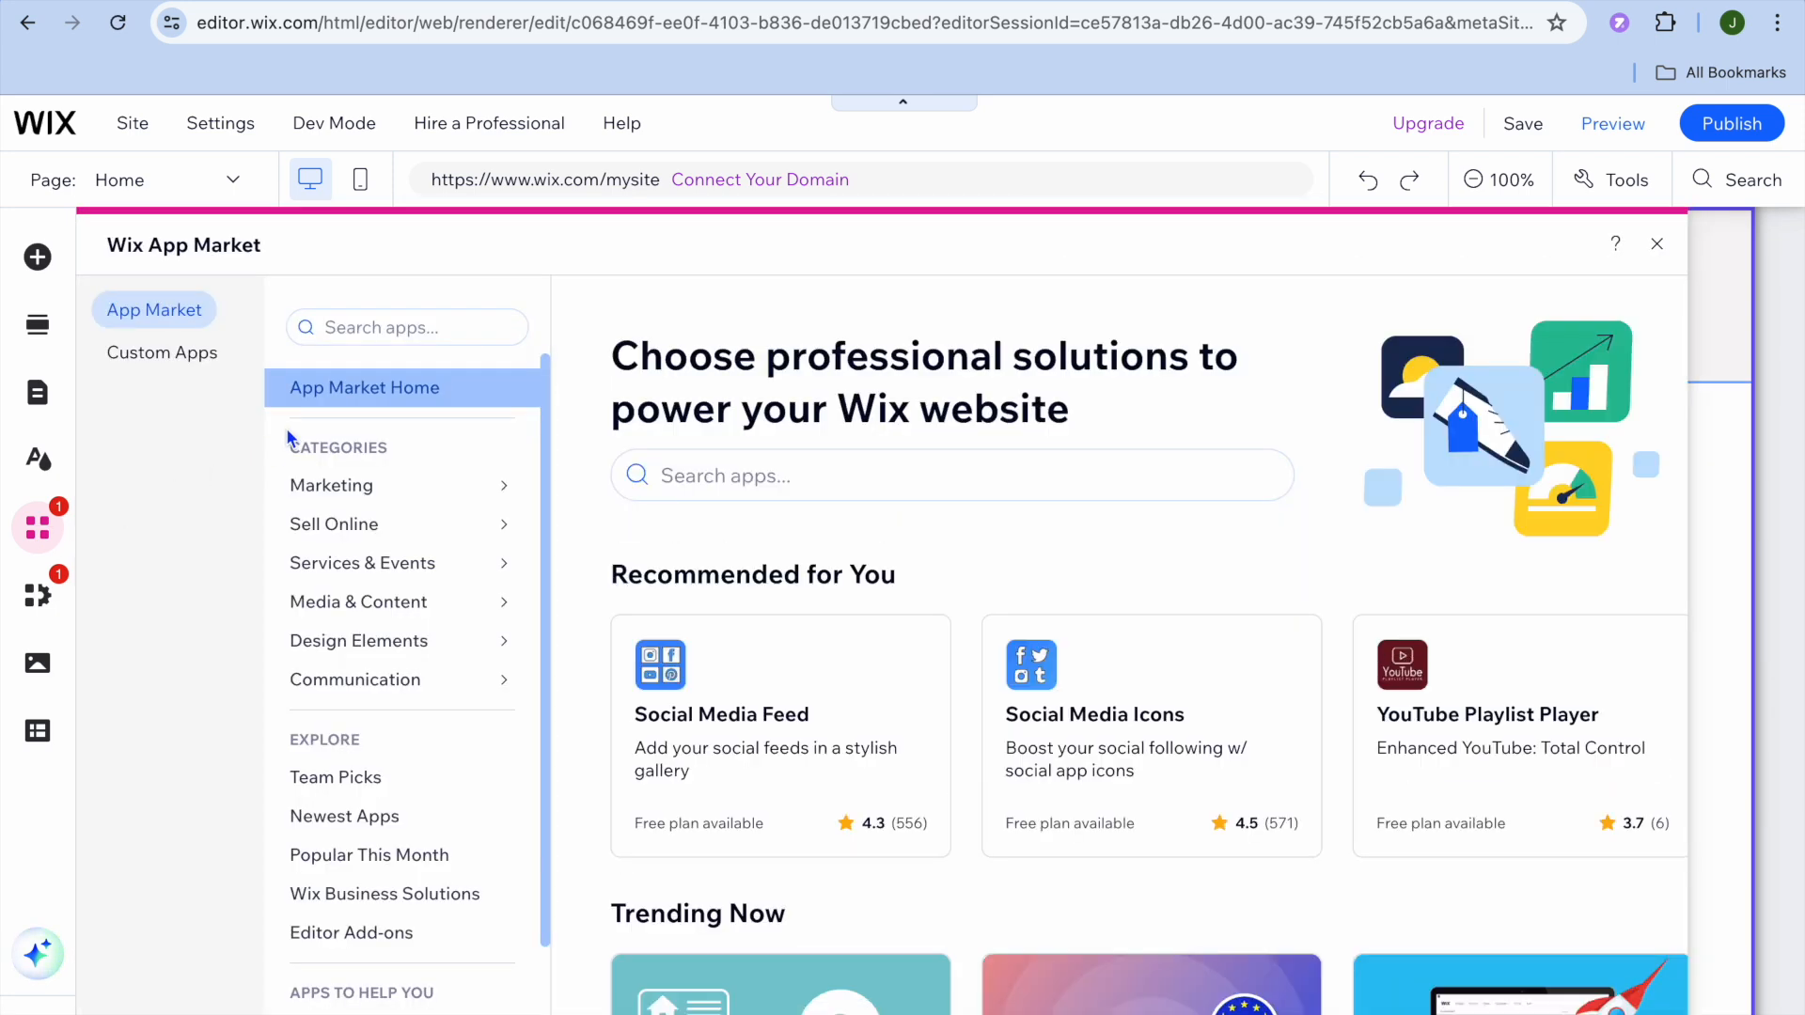
left_click(369, 325)
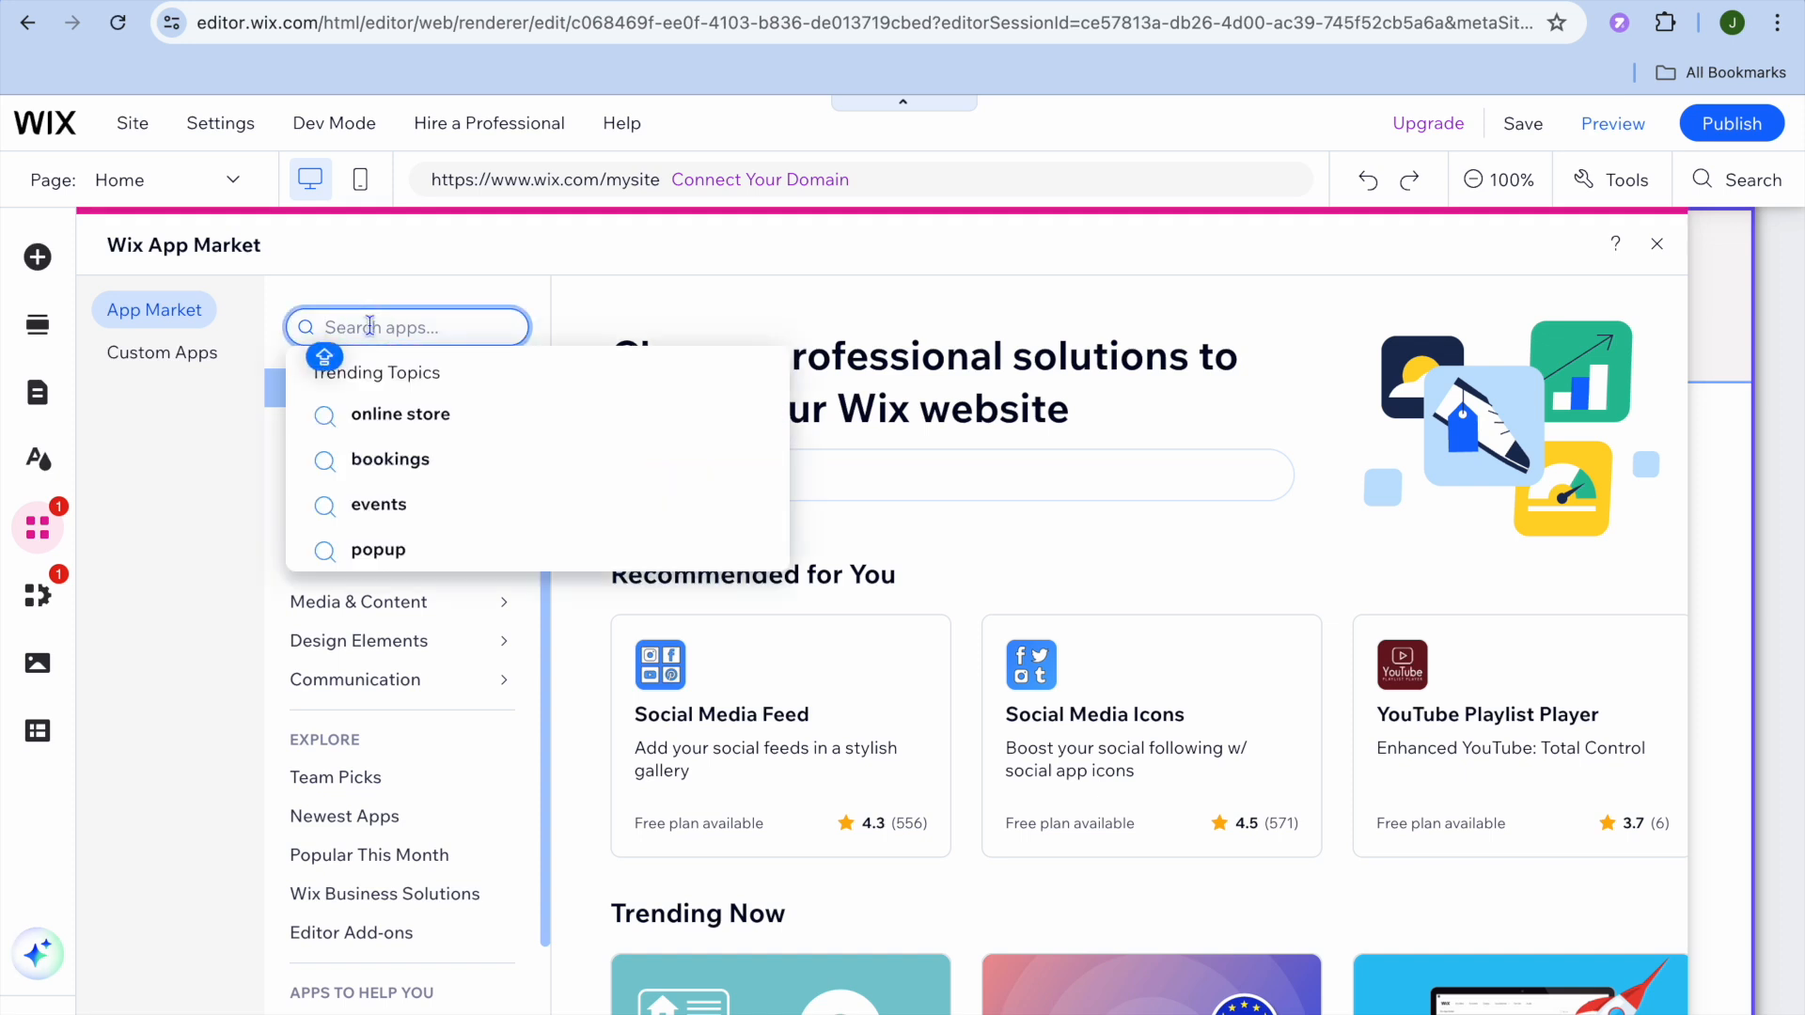
type("S")
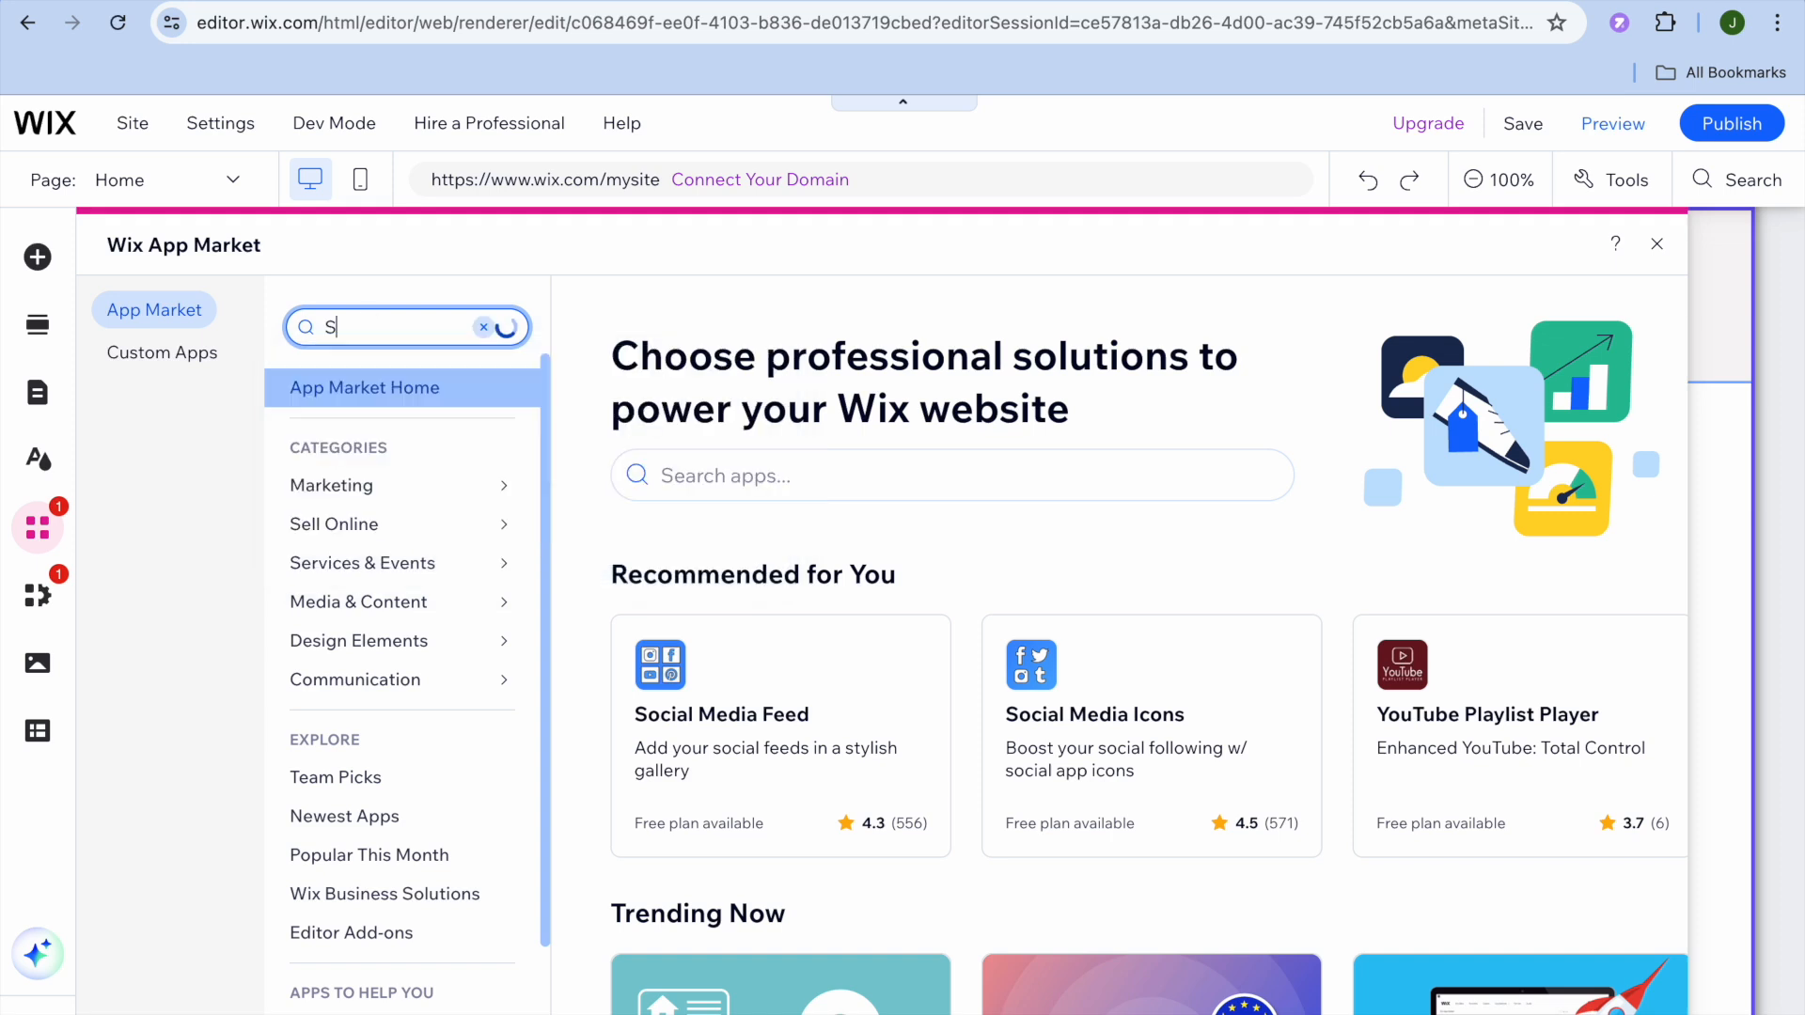
type("UBC")
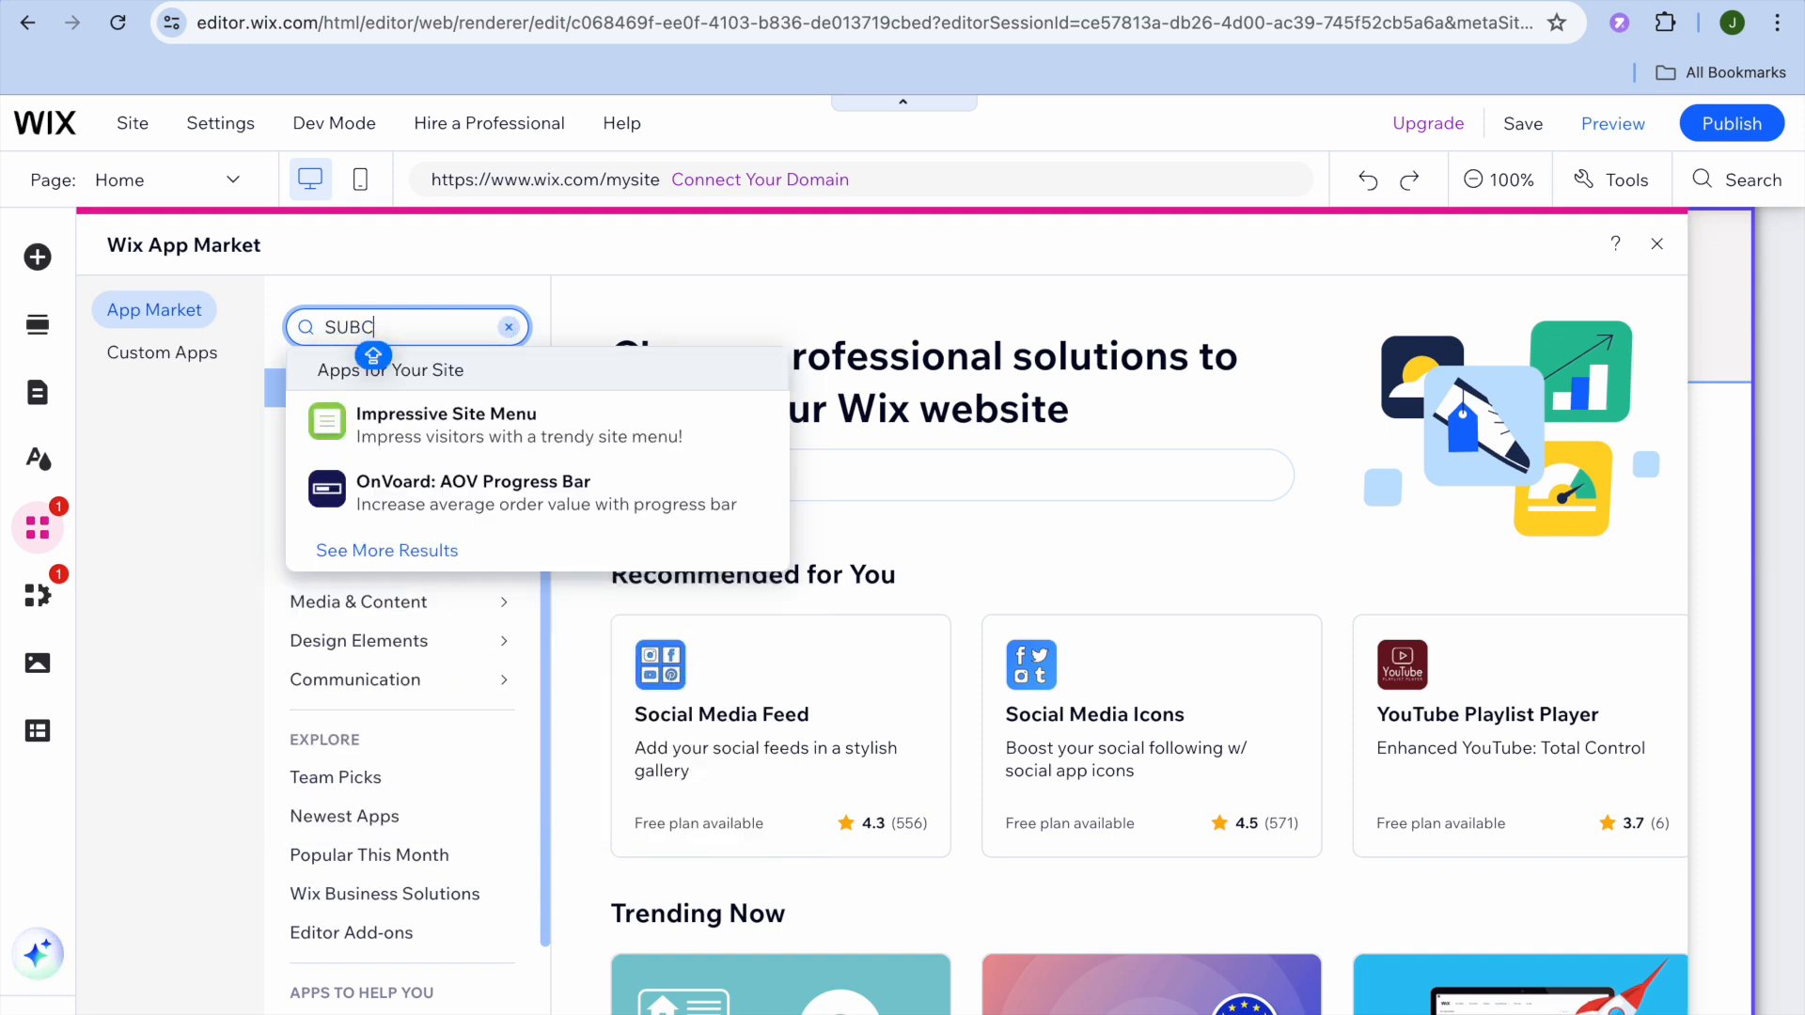
key("BackSpace")
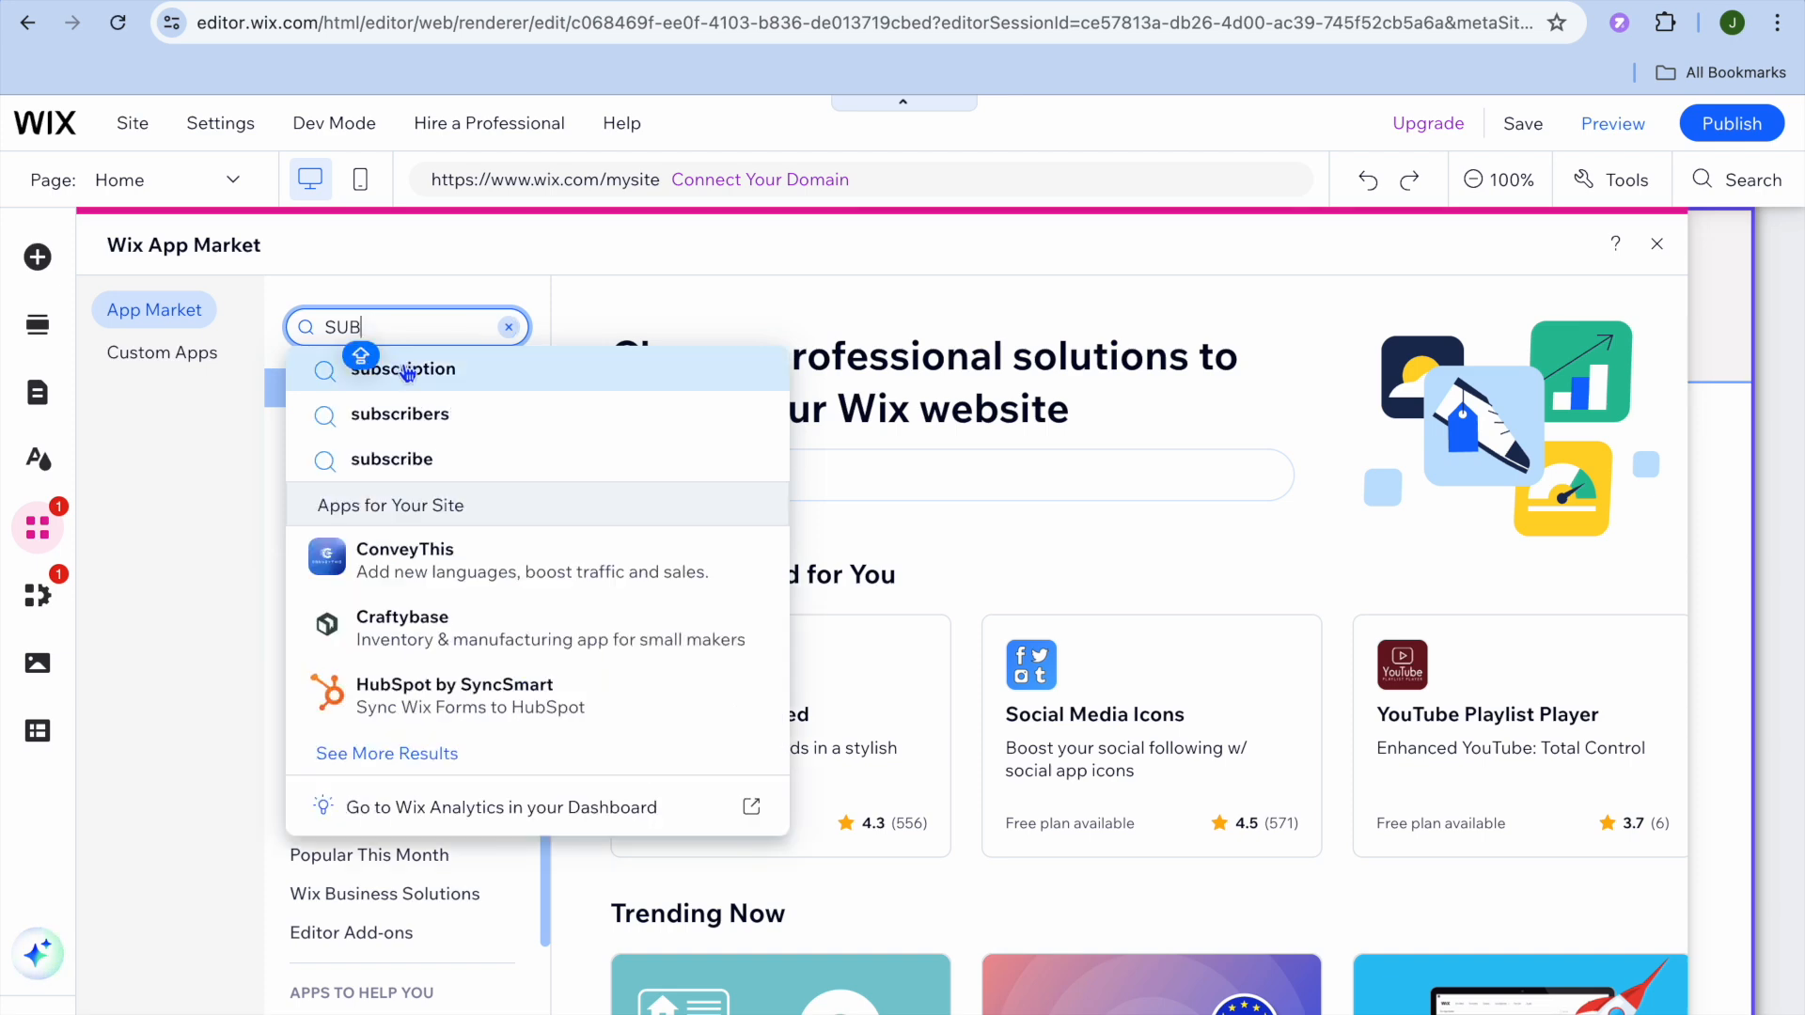
left_click(406, 372)
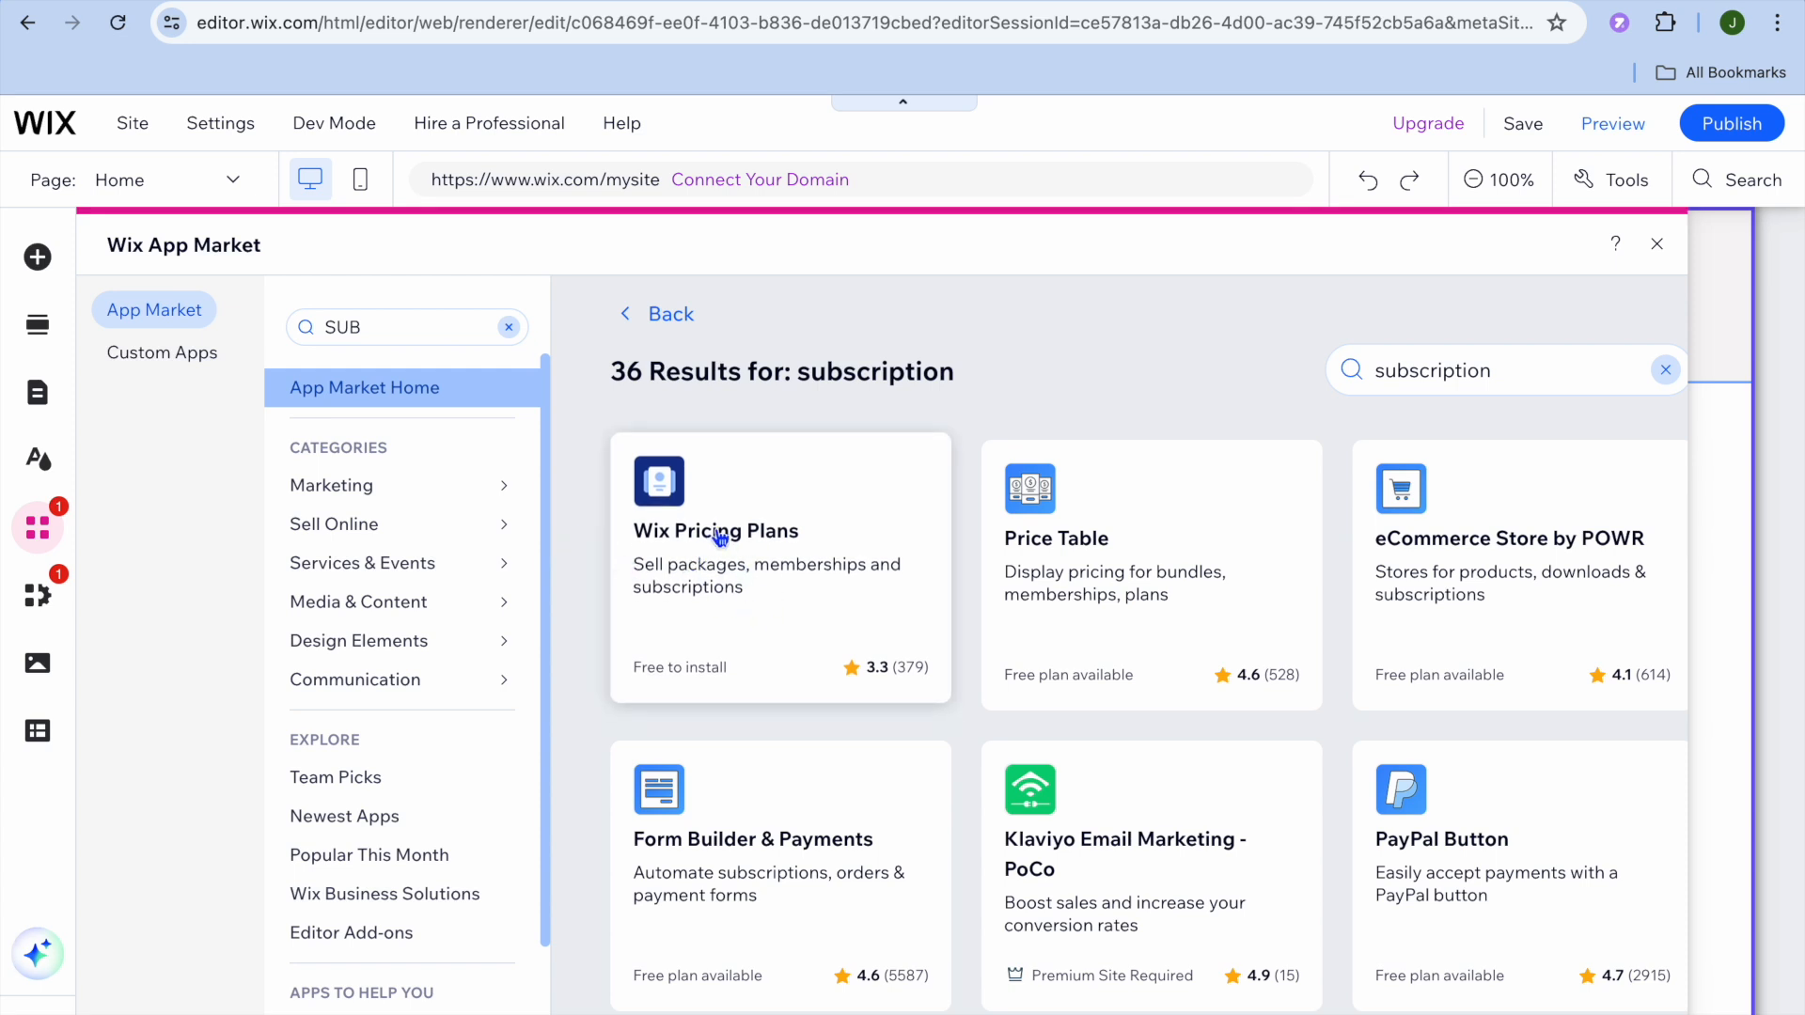
Step: Add Wix Pricing Plans to the site and scroll the home page in Preview mode
left_click(734, 583)
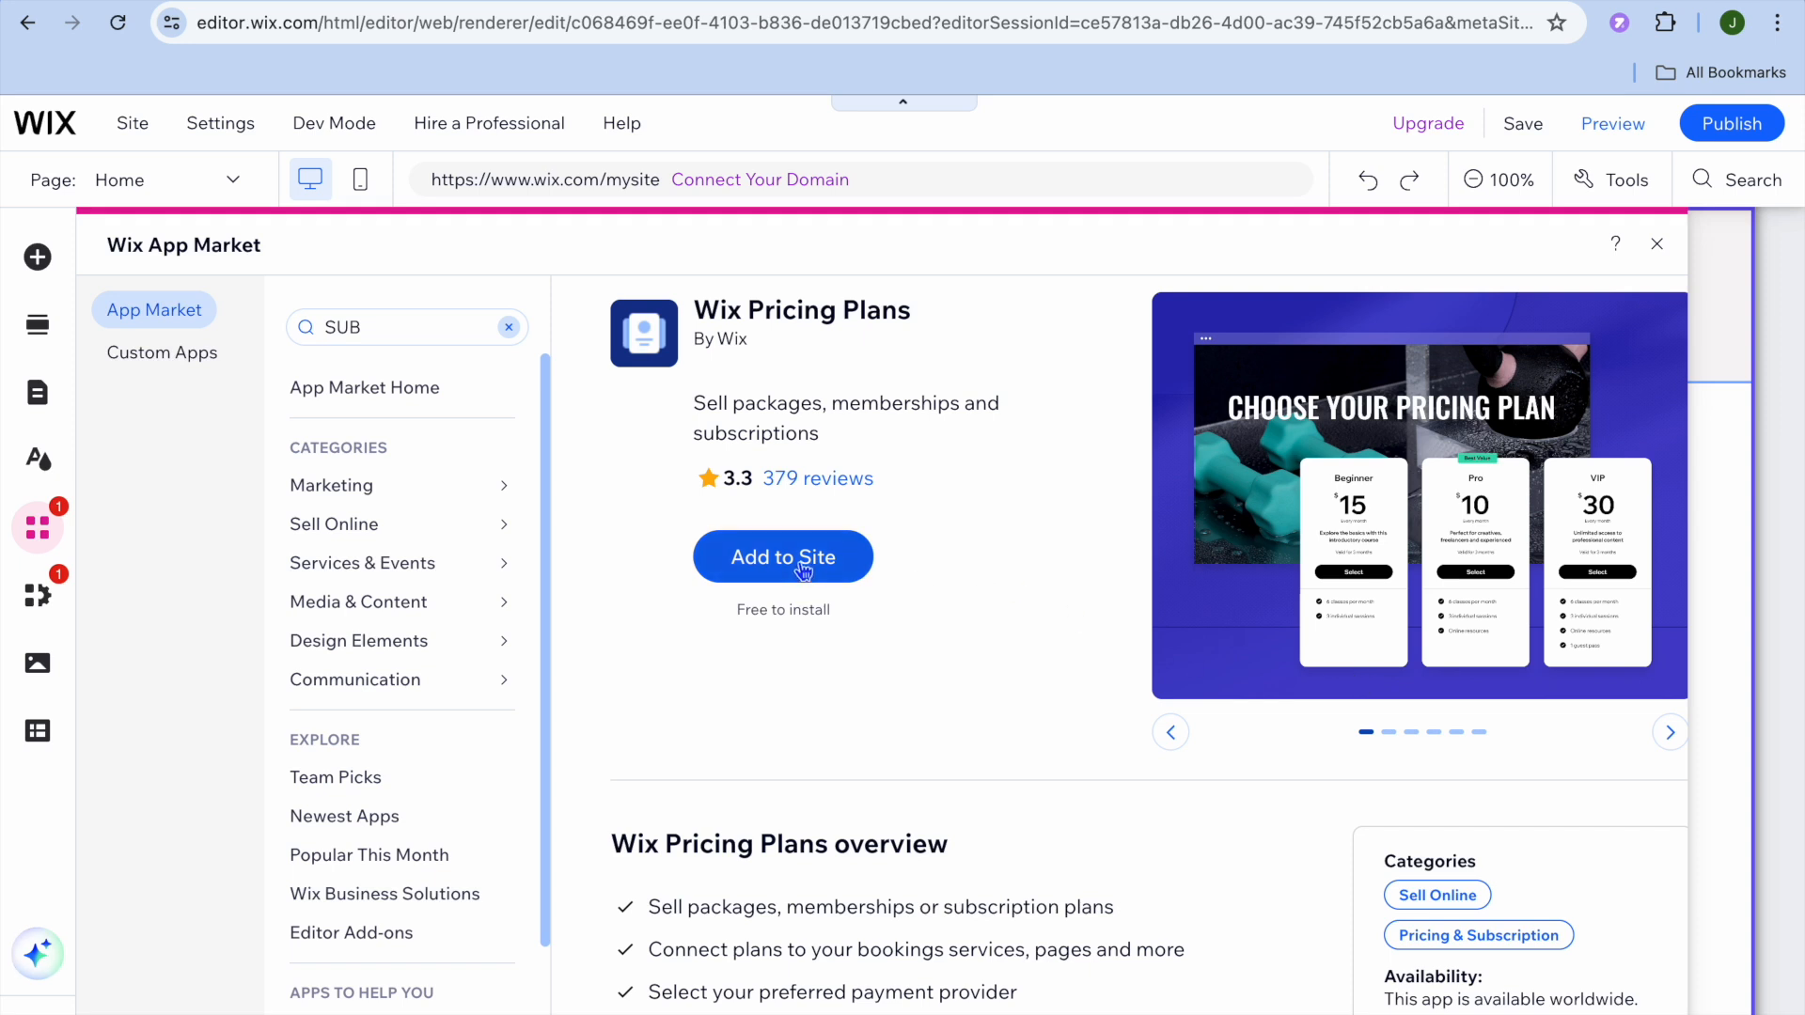
left_click(1659, 247)
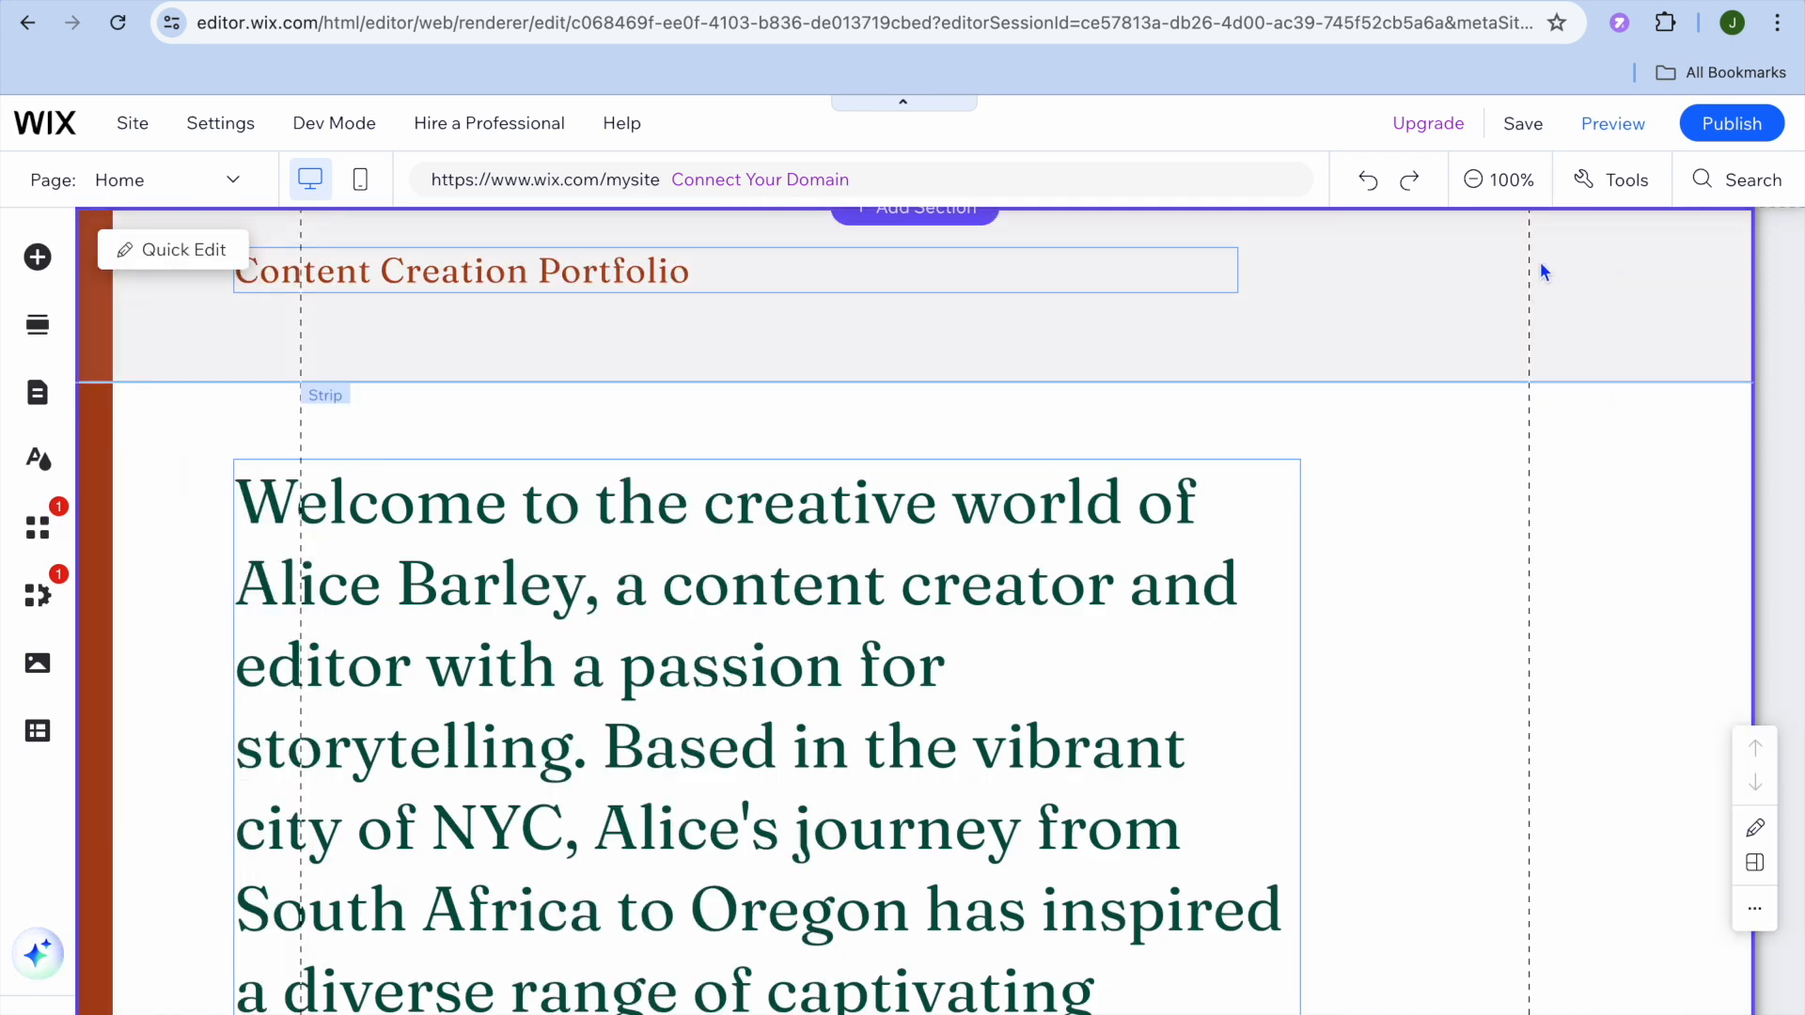
left_click(1609, 131)
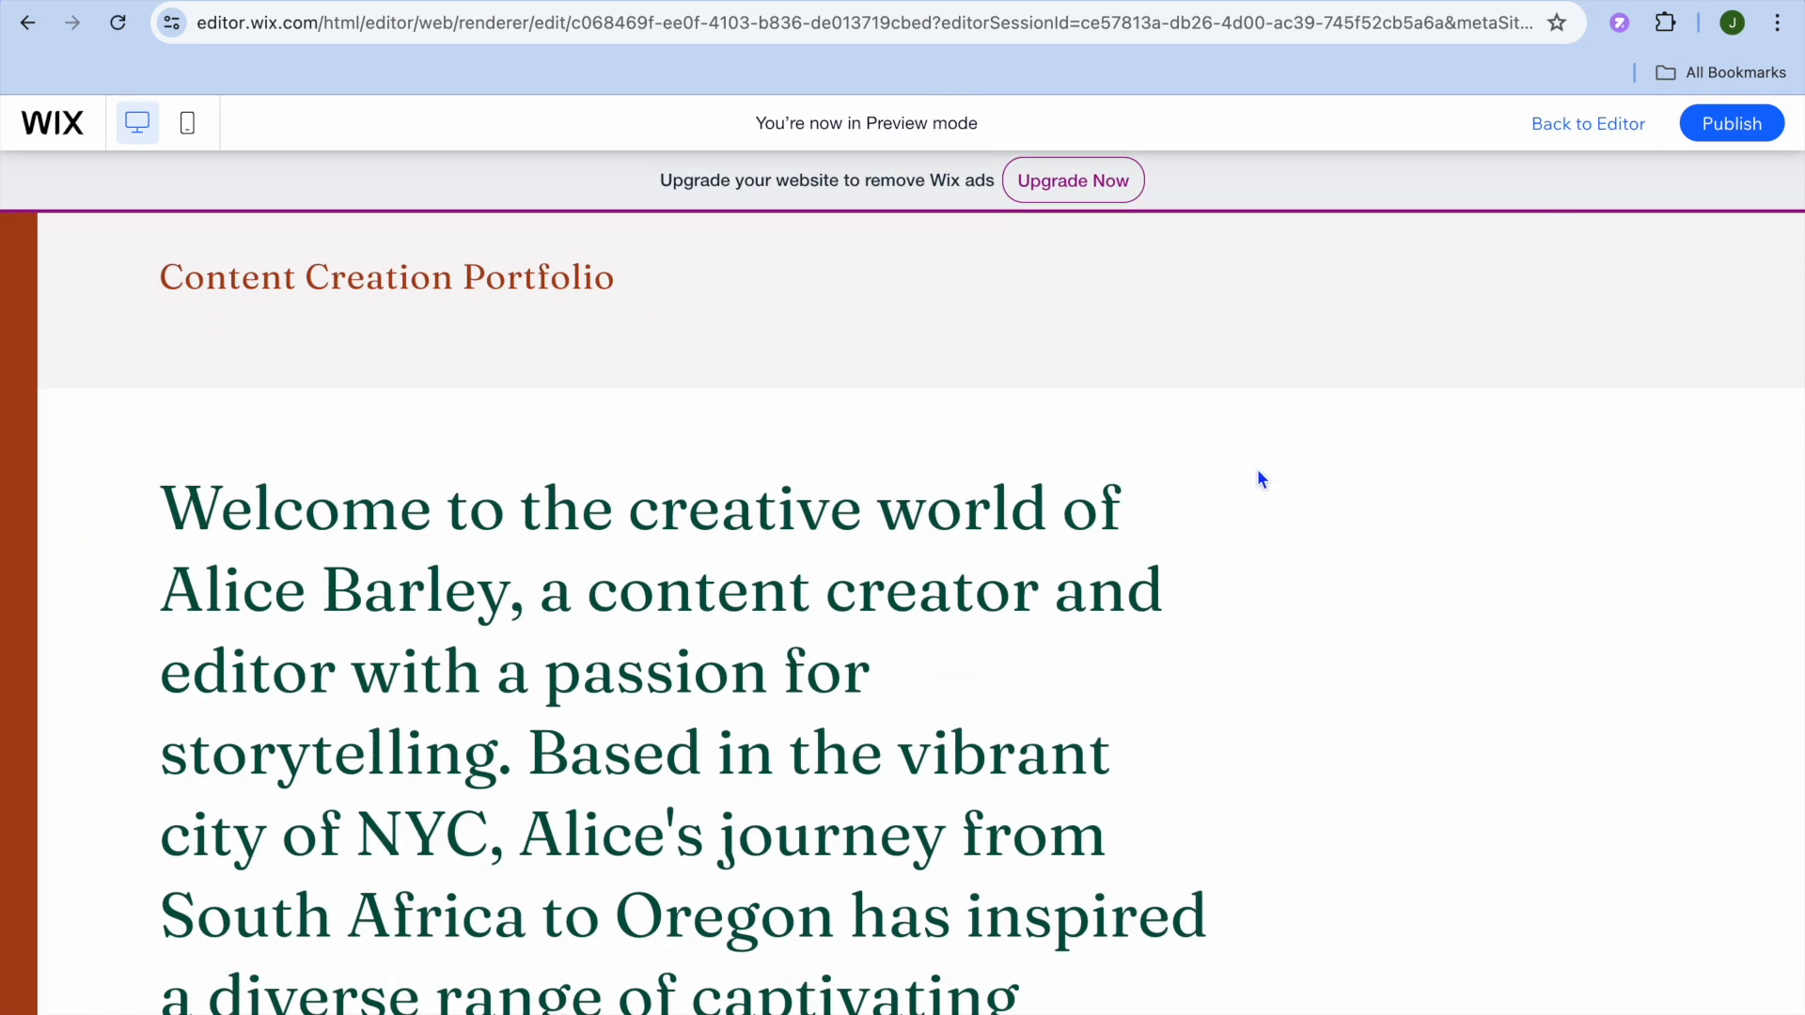
scroll(1256, 480, "down", 5)
scroll(1256, 481, "up", 7)
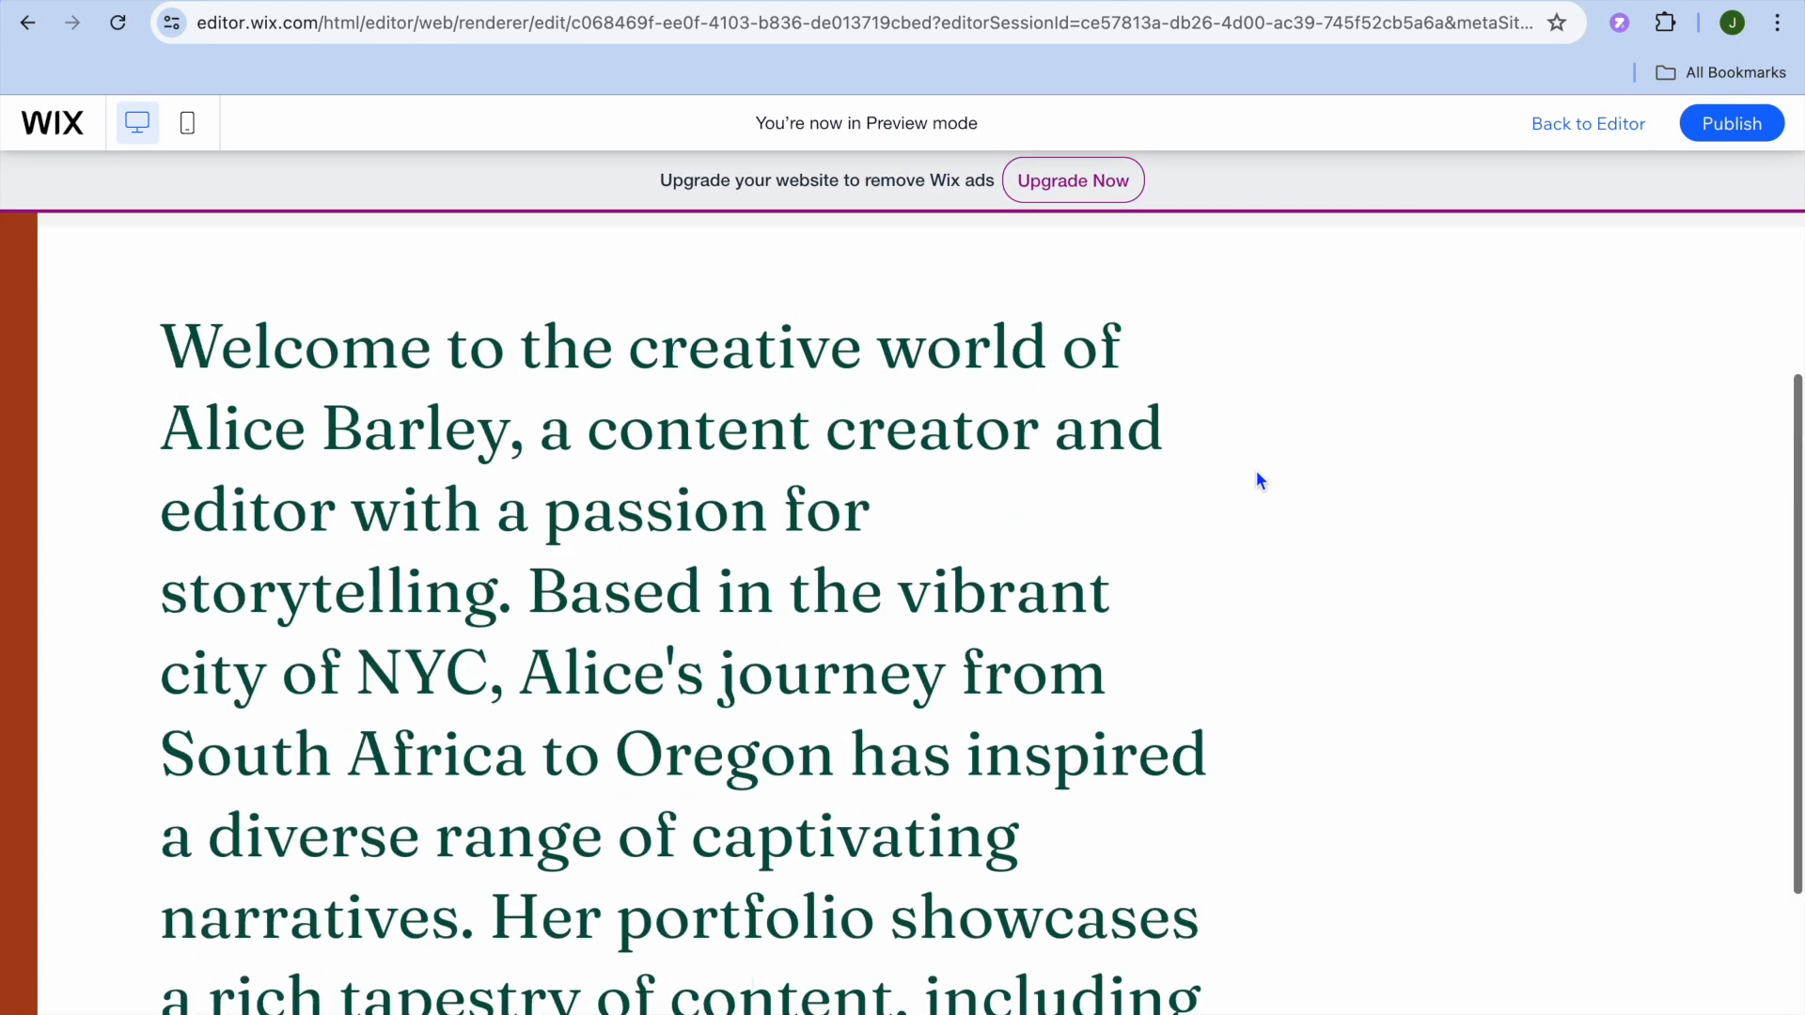